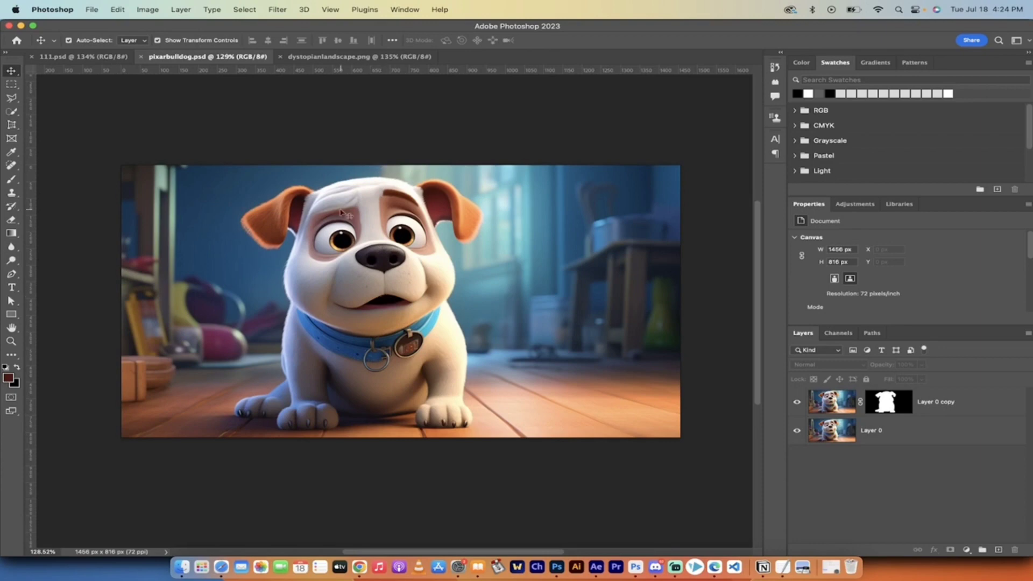
- Examine the dystopianlandscape.png background and the finished bulldog composite in 111.psd with its clipped adjustment layers
left_click(352, 56)
scroll(399, 245, "up", 2)
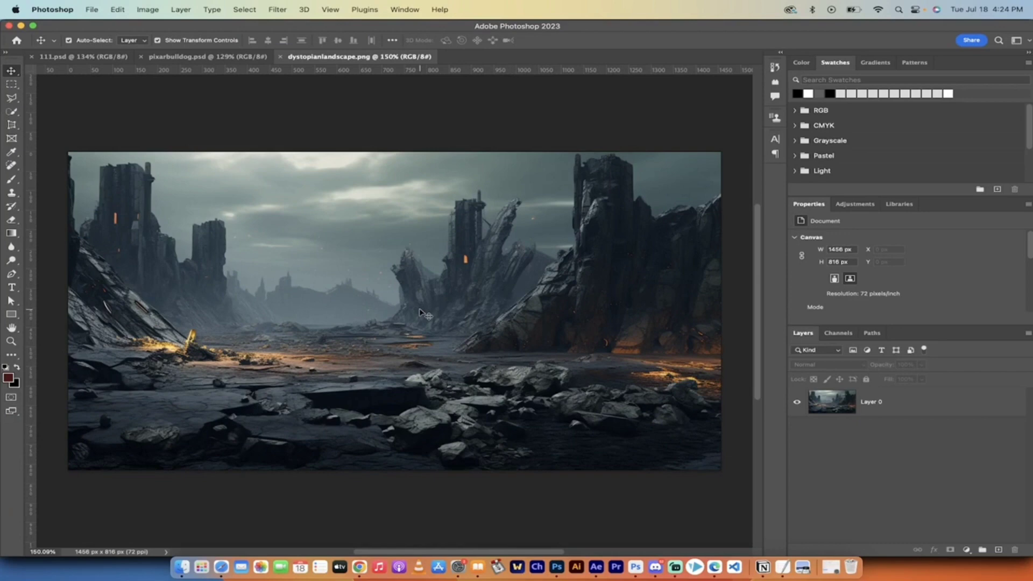
left_click(82, 57)
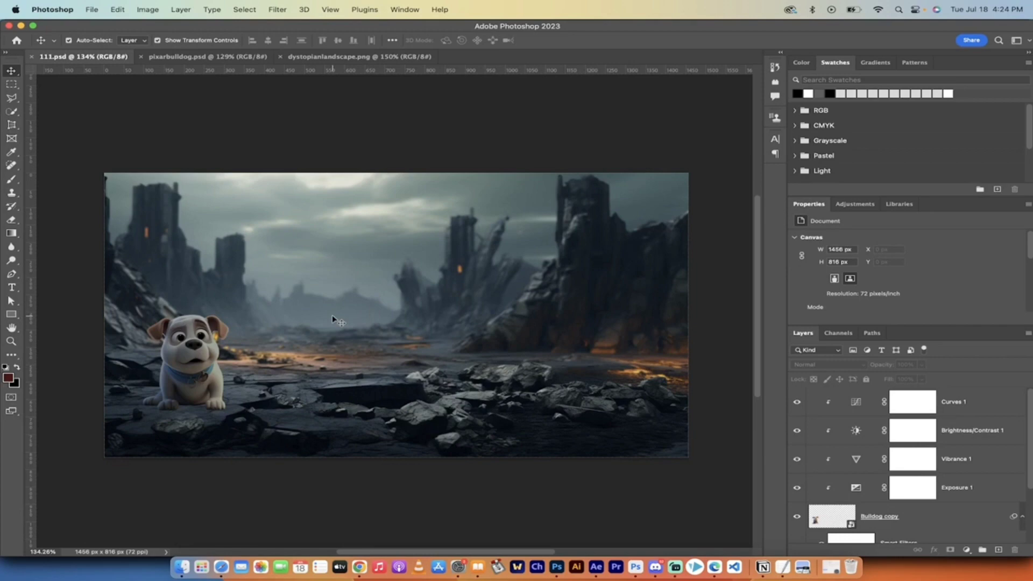
scroll(332, 317, "down", 2)
scroll(332, 318, "up", 3)
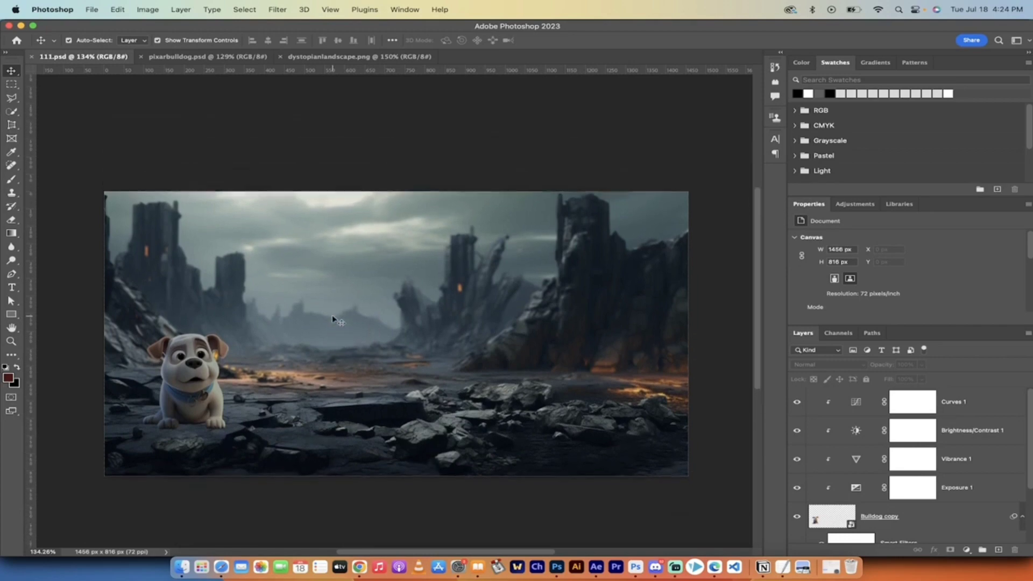
scroll(332, 317, "down", 1)
scroll(333, 317, "up", 1)
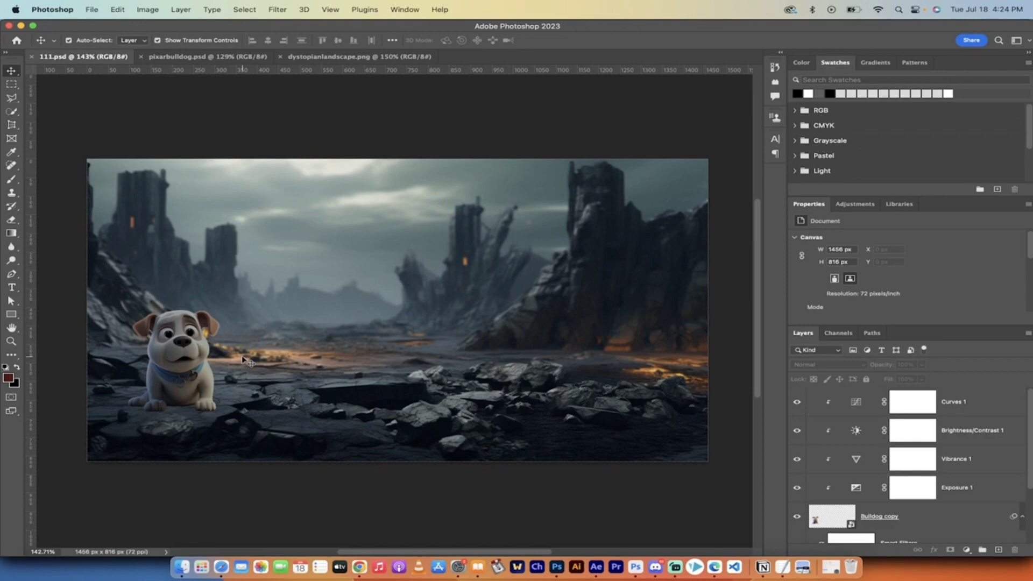
left_click(966, 550)
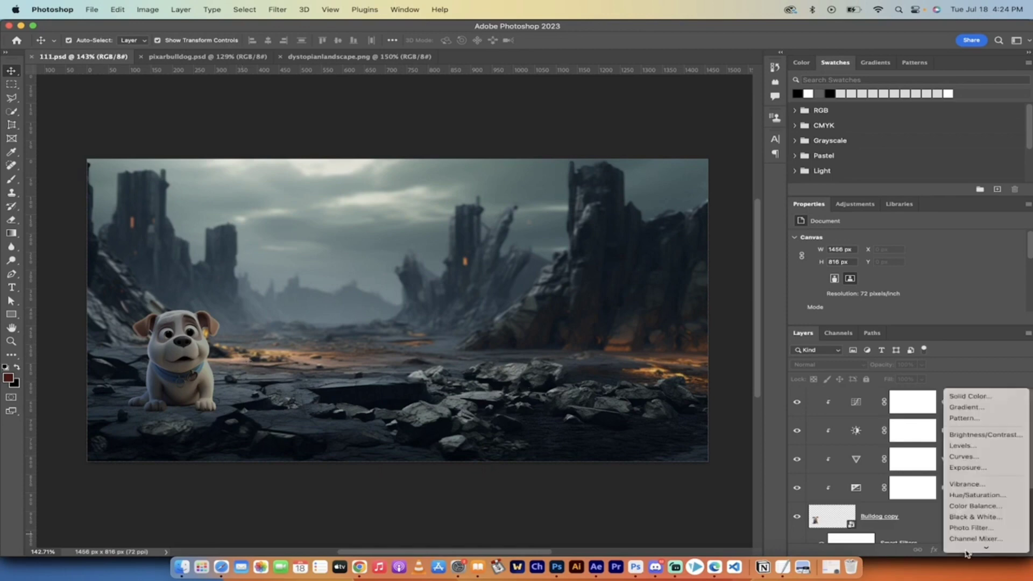
left_click(786, 498)
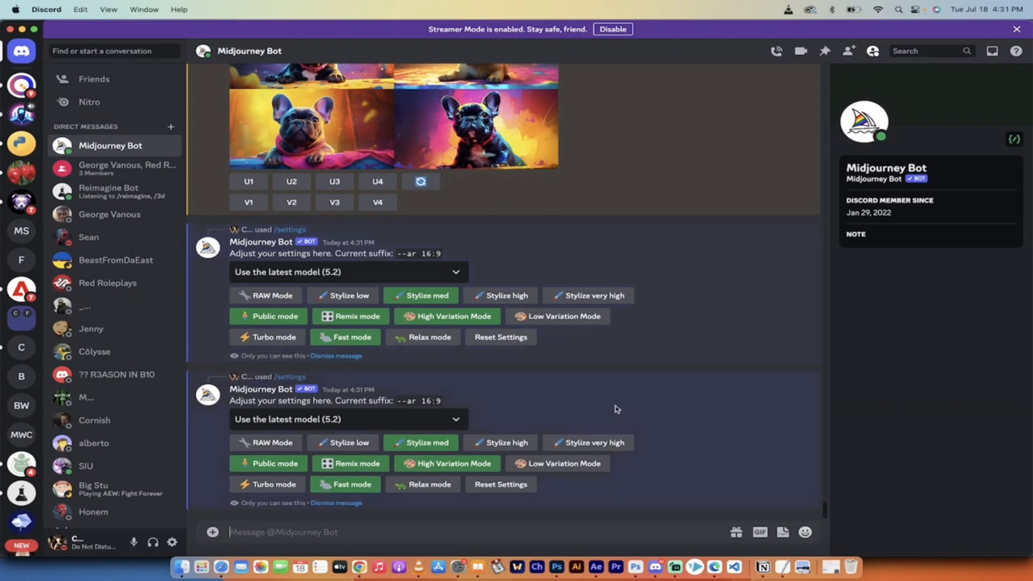
- Switch to Discord and look back through the Midjourney Bot chat for the earlier Pixar bulldog generations
scroll(616, 409, "up", 1)
scroll(616, 409, "down", 1)
scroll(617, 409, "up", 2)
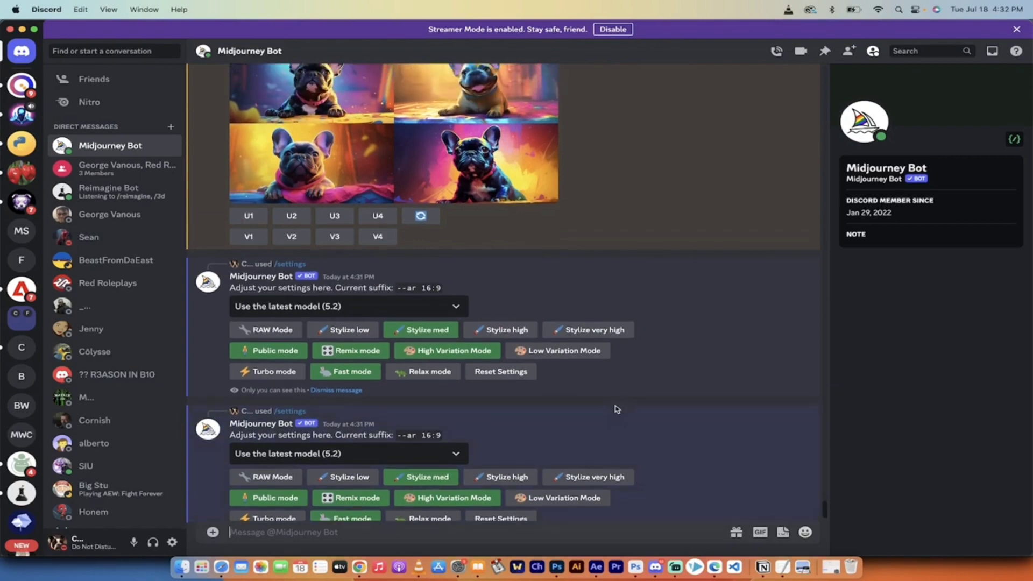
scroll(617, 409, "up", 7)
scroll(616, 409, "down", 9)
scroll(617, 409, "up", 9)
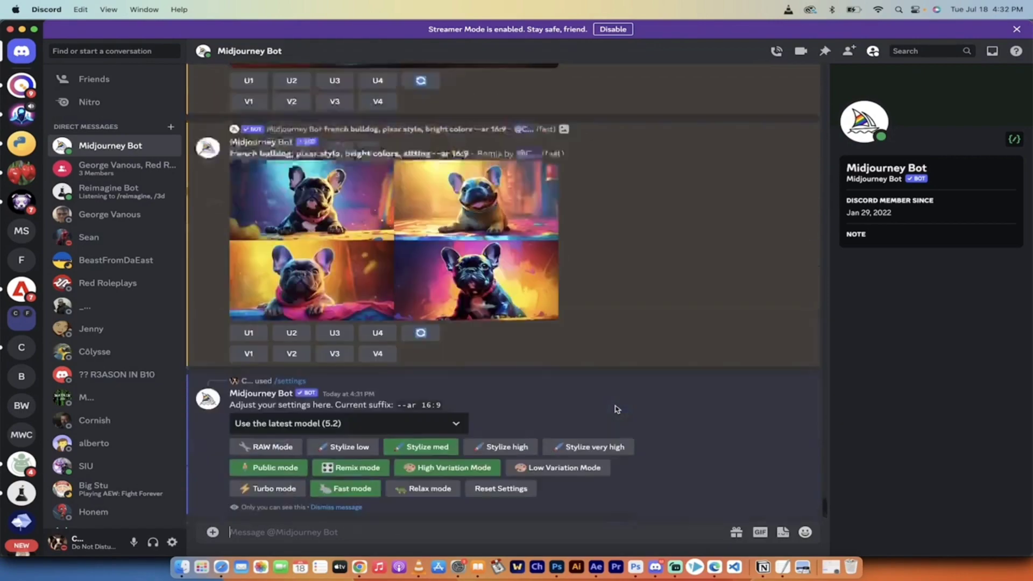
scroll(617, 409, "up", 12)
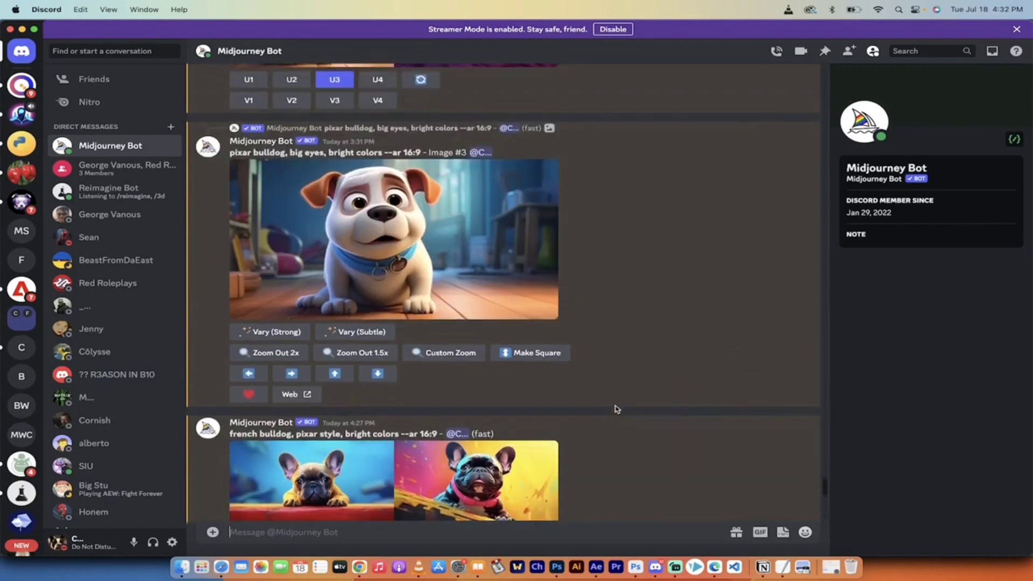
scroll(616, 409, "up", 5)
scroll(618, 379, "up", 3)
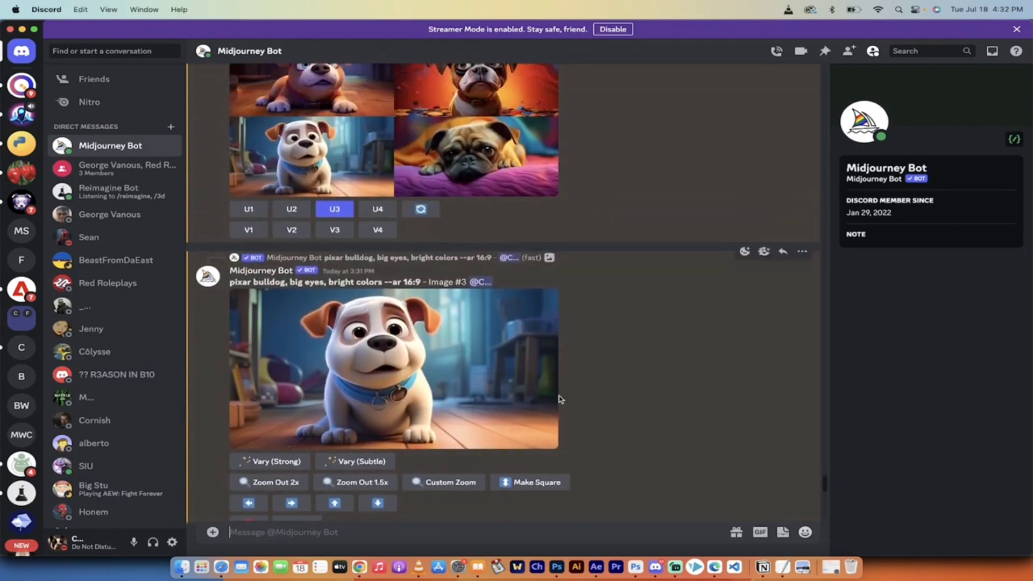
- View the upscaled dystopian landscape with rocks and fissures at full size, and return to the newest messages
scroll(469, 408, "down", 5)
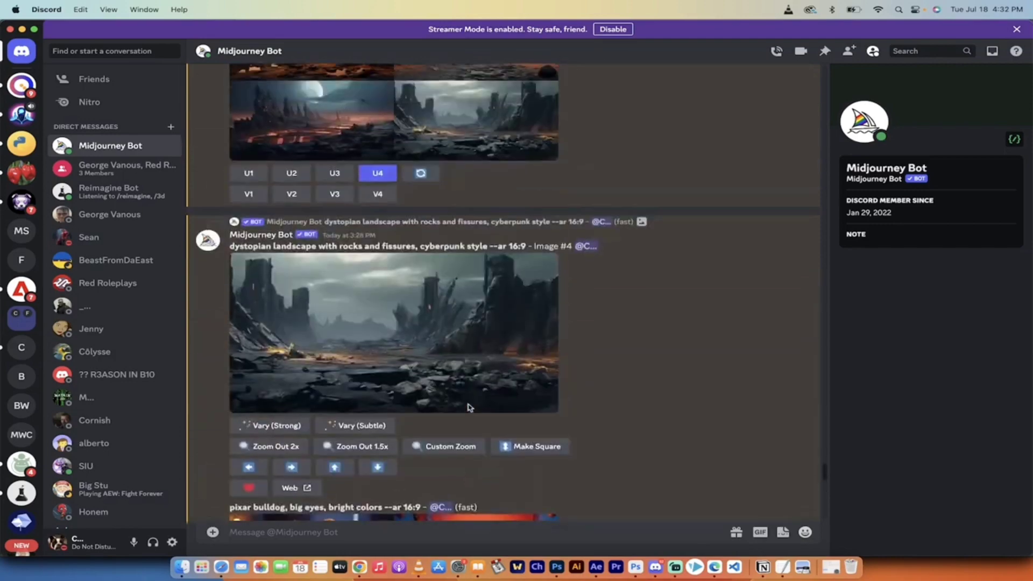
left_click(491, 366)
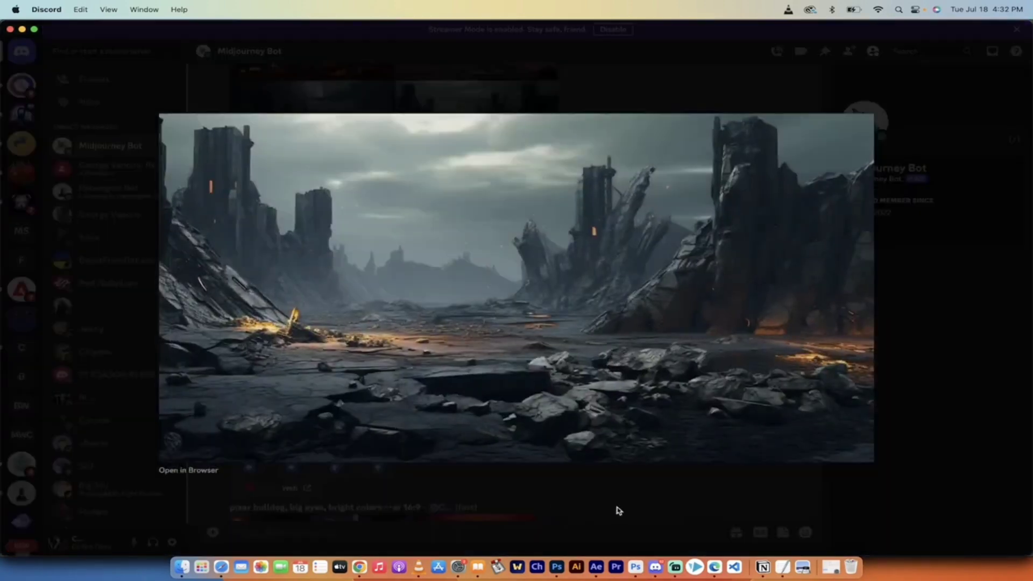
left_click(618, 510)
scroll(618, 510, "down", 10)
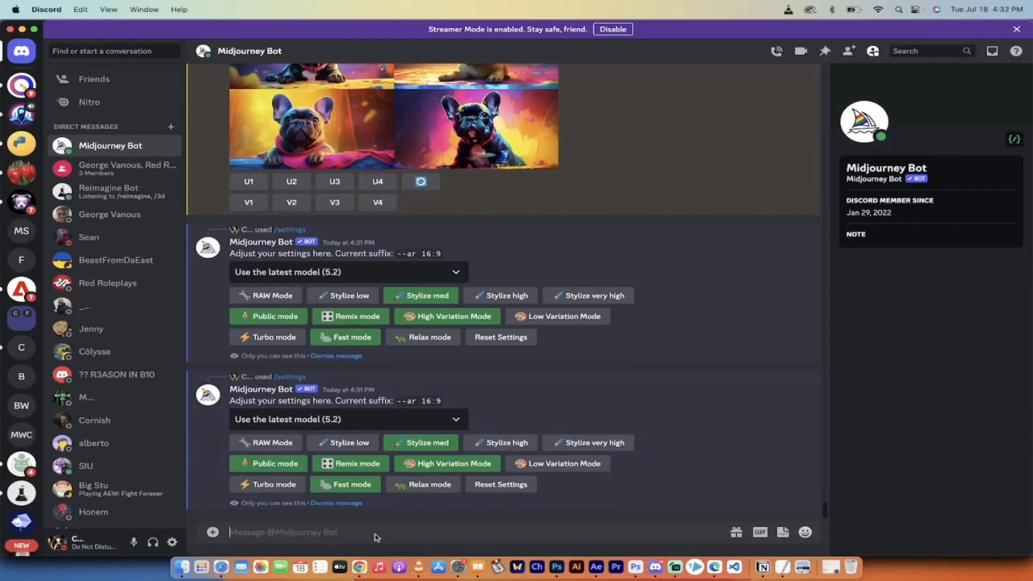
- Submit an /imagine request with the prompt "pixar french bulldog, big eyes, bright colors"
type("/imagine")
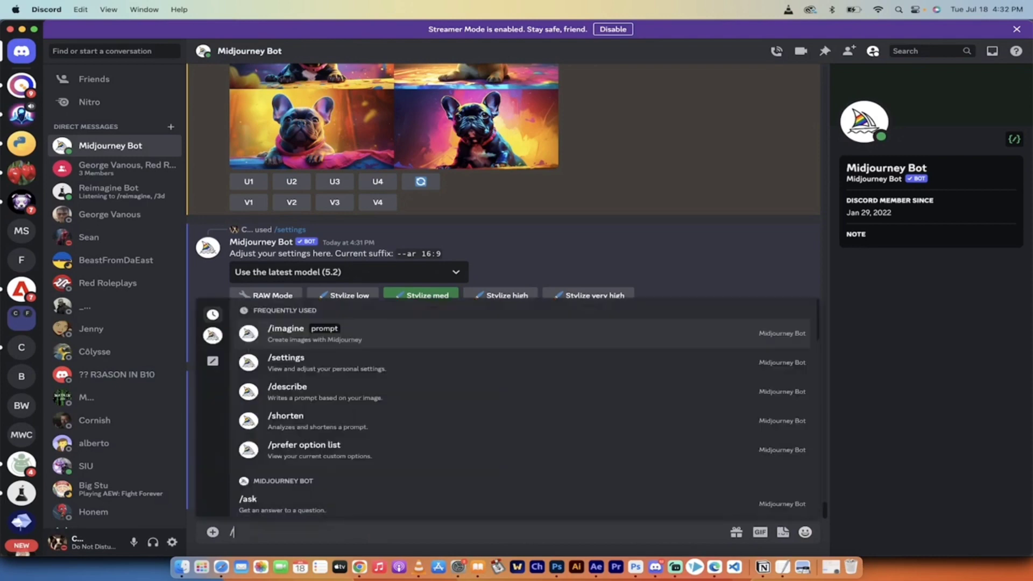
key("Tab")
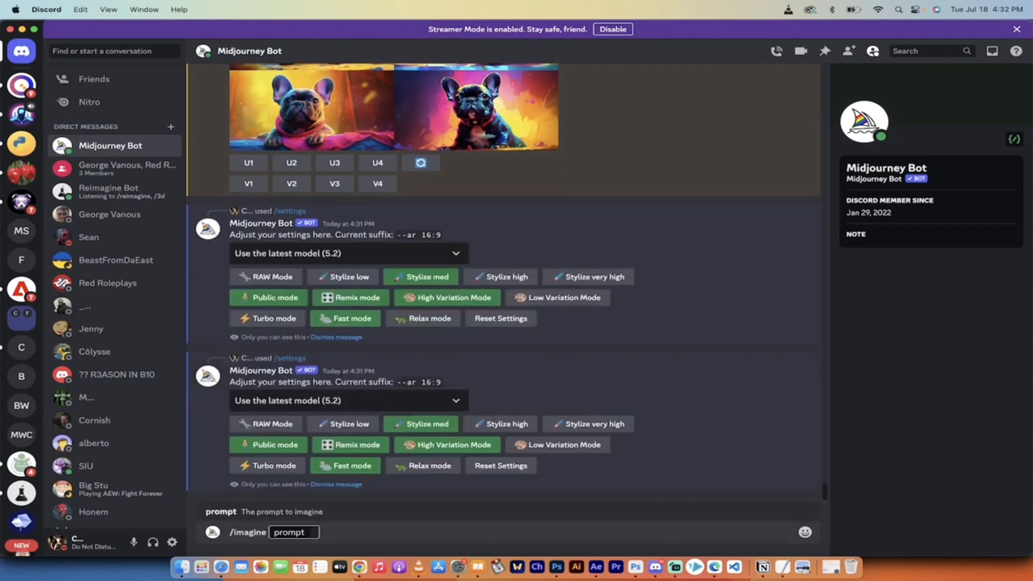
type("pixar bulldog, big eyes, bright colors")
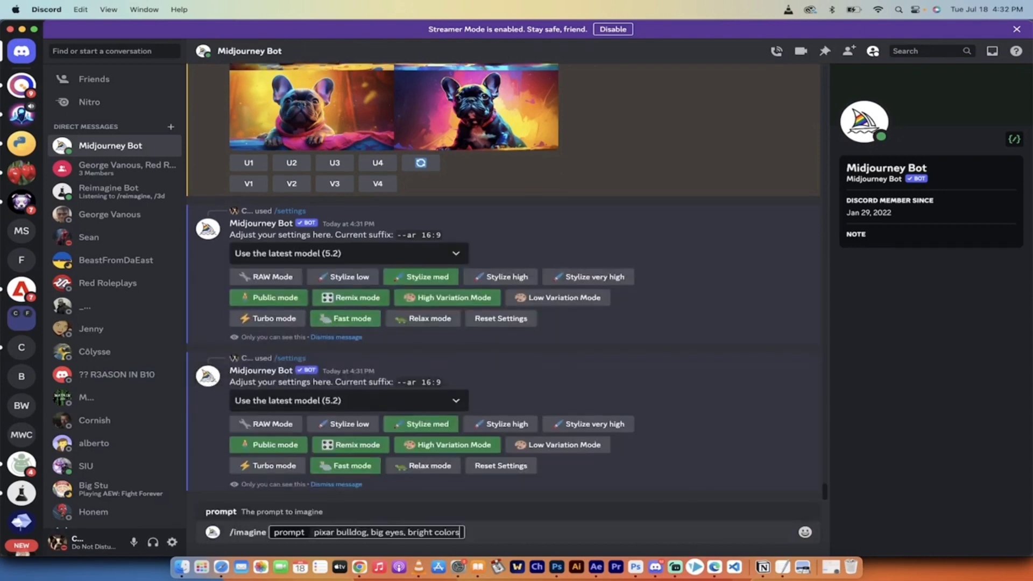
left_click(337, 532)
type("frec")
key("BackSpace")
type("nch")
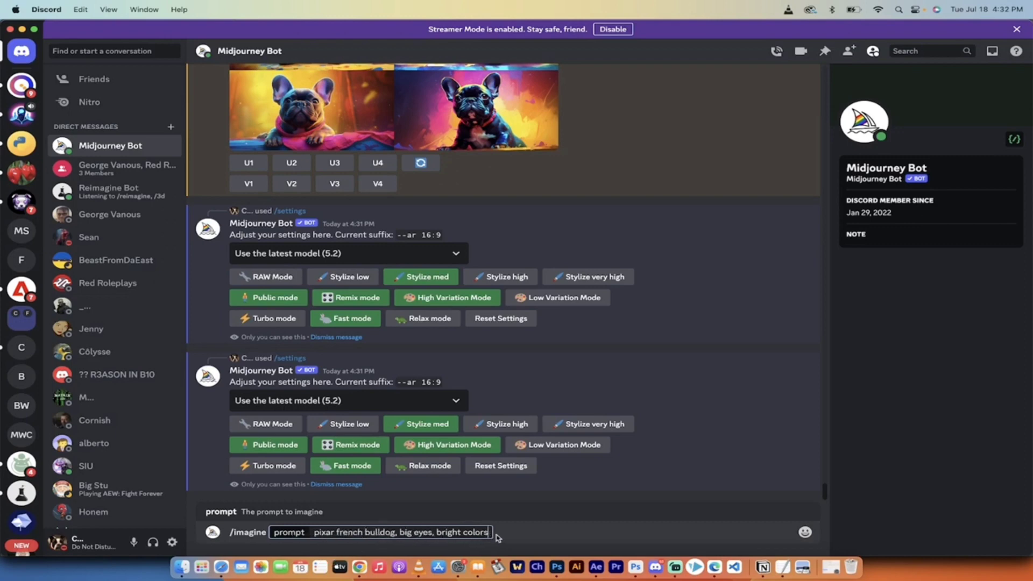
key("Return")
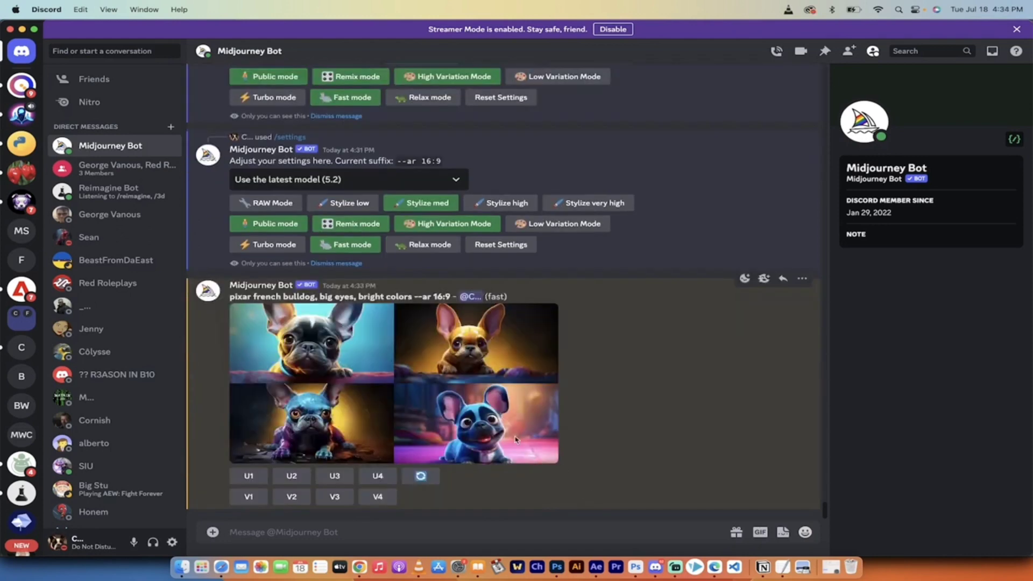
- Inspect the four french bulldog results enlarged and upscale the fourth one, the blue bulldog on the pink floor
left_click(413, 411)
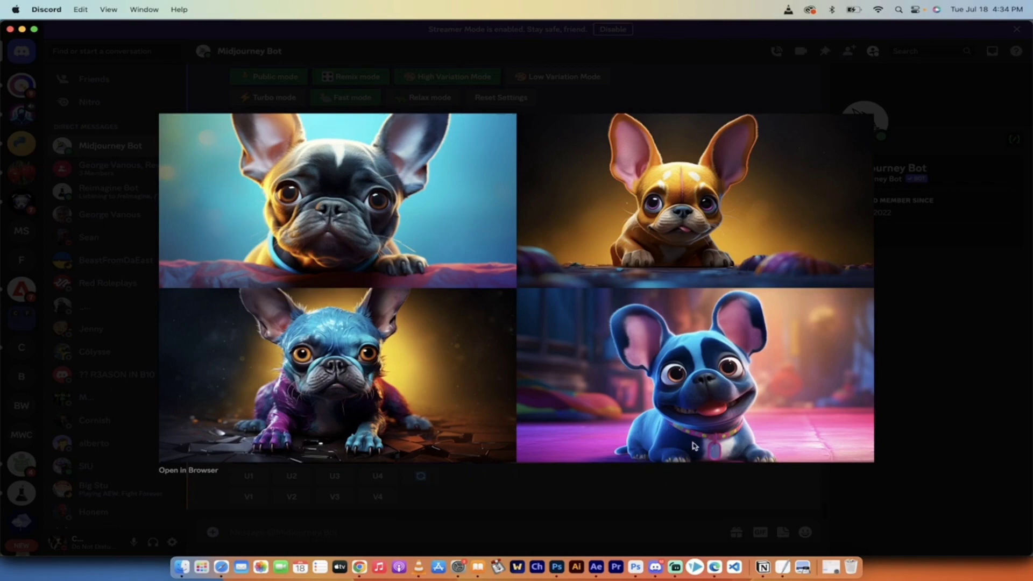
left_click(662, 503)
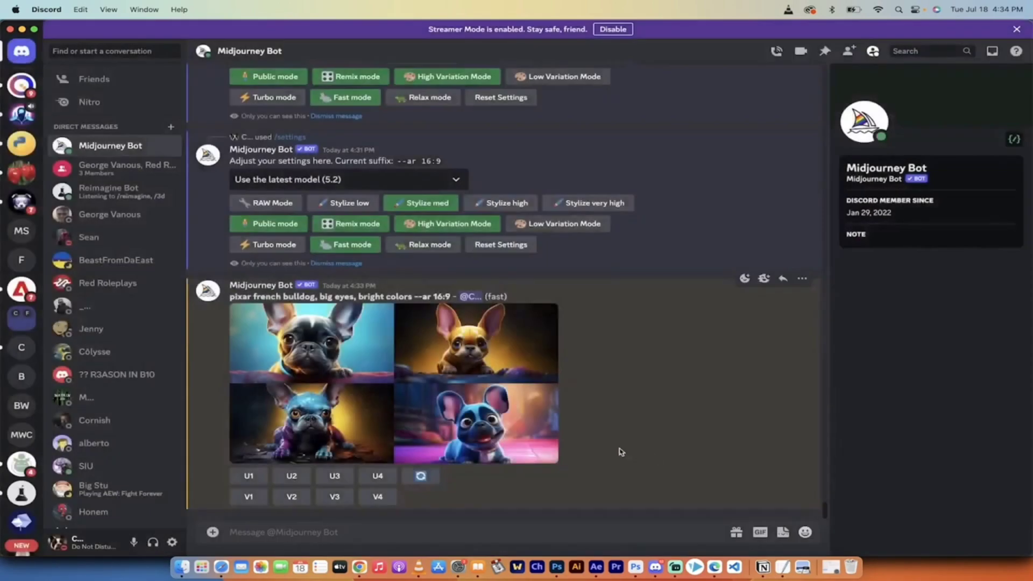
left_click(376, 477)
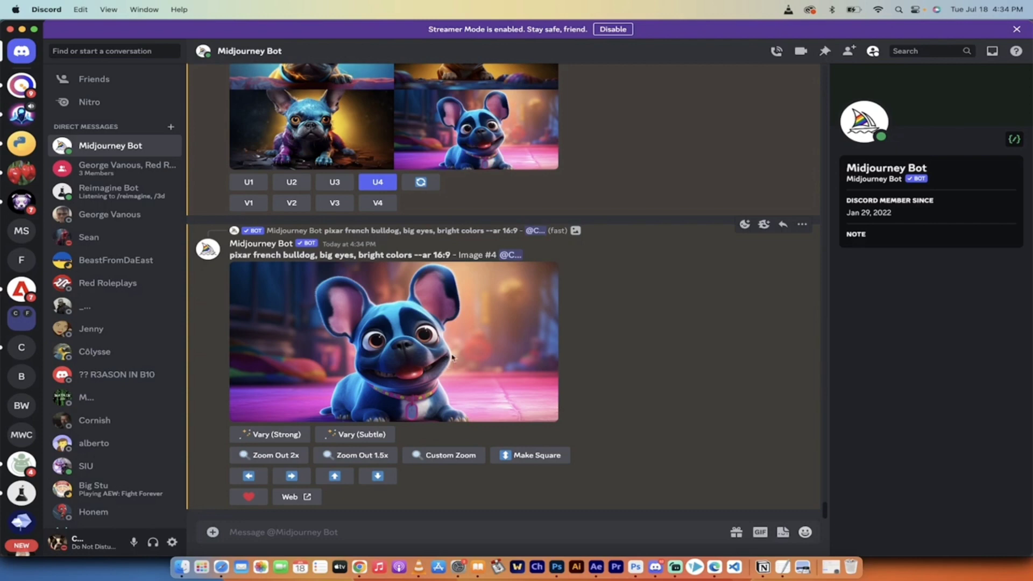
- Save the upscaled blue french bulldog image as frenchie.png in the Pictures folder
right_click(454, 358)
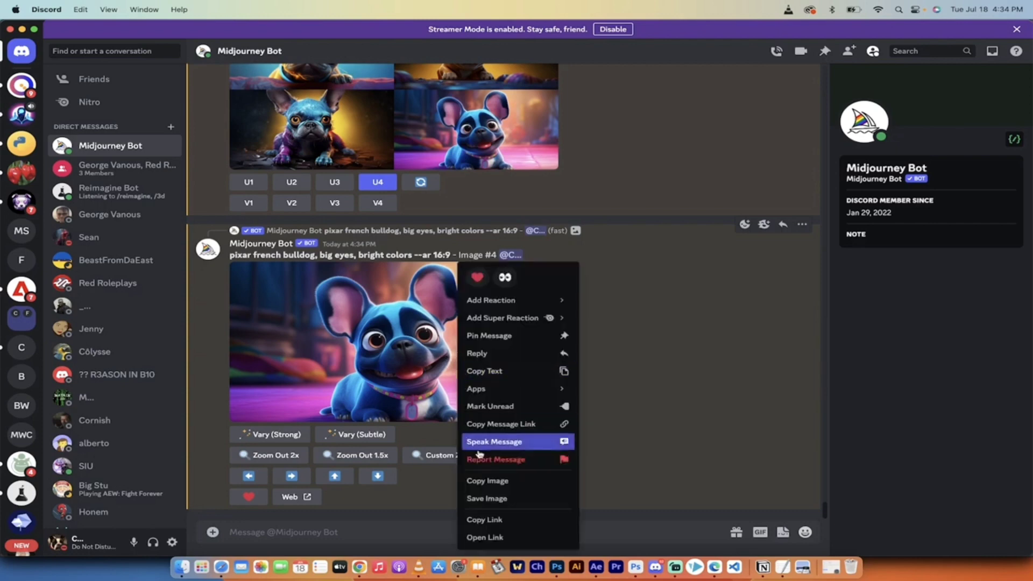
left_click(484, 497)
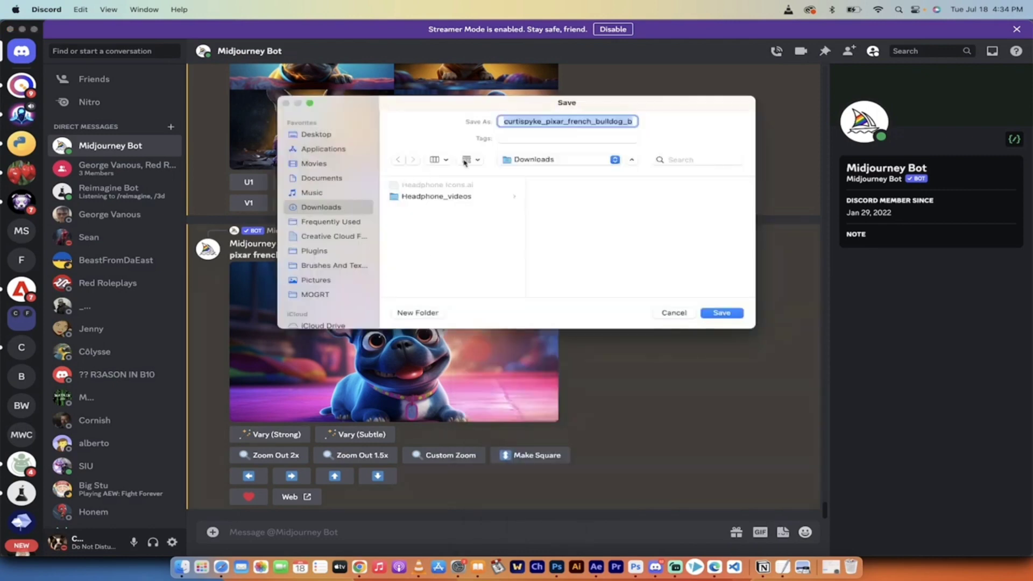
type("french")
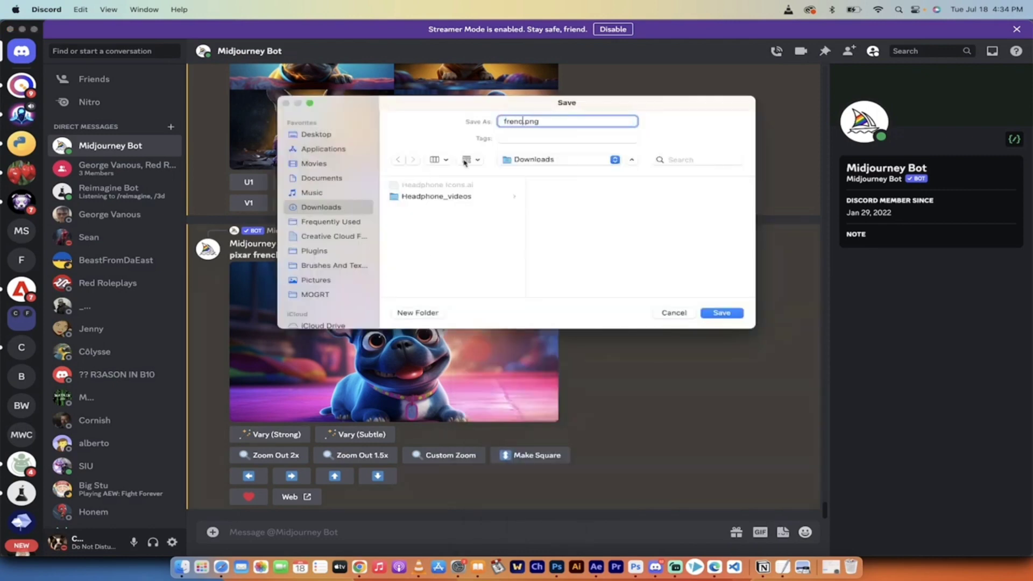
type("ie")
left_click(315, 281)
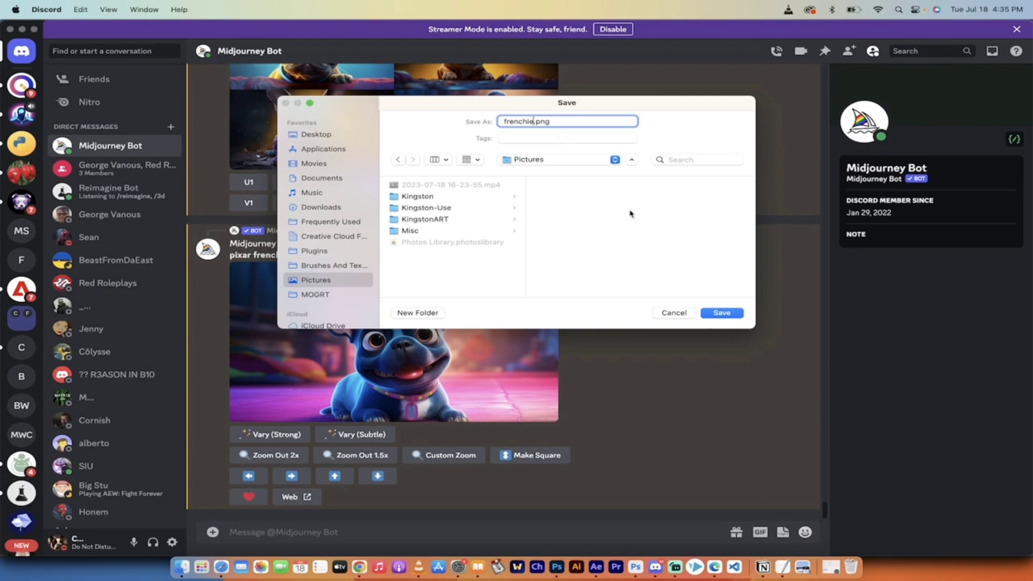
left_click(725, 314)
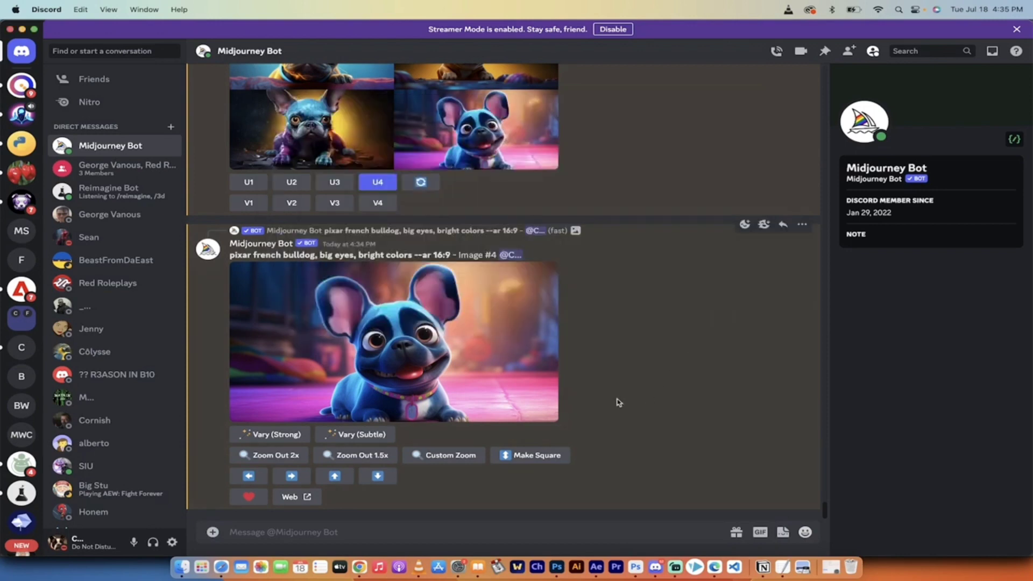
- Submit an /imagine request with the prompt "dark dystopian landscape, hellscape, mountains in the background"
left_click(438, 535)
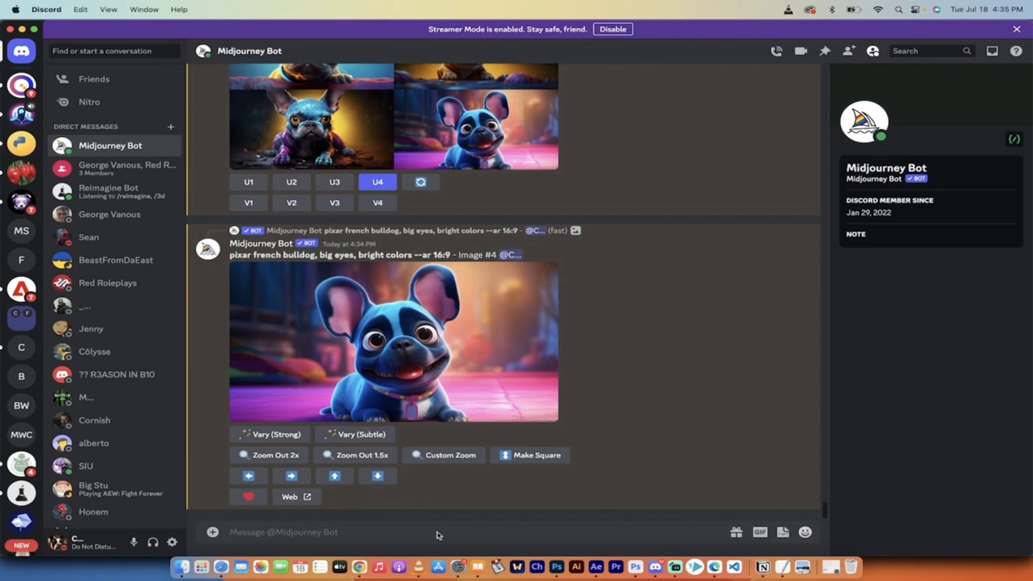
type("/imagine")
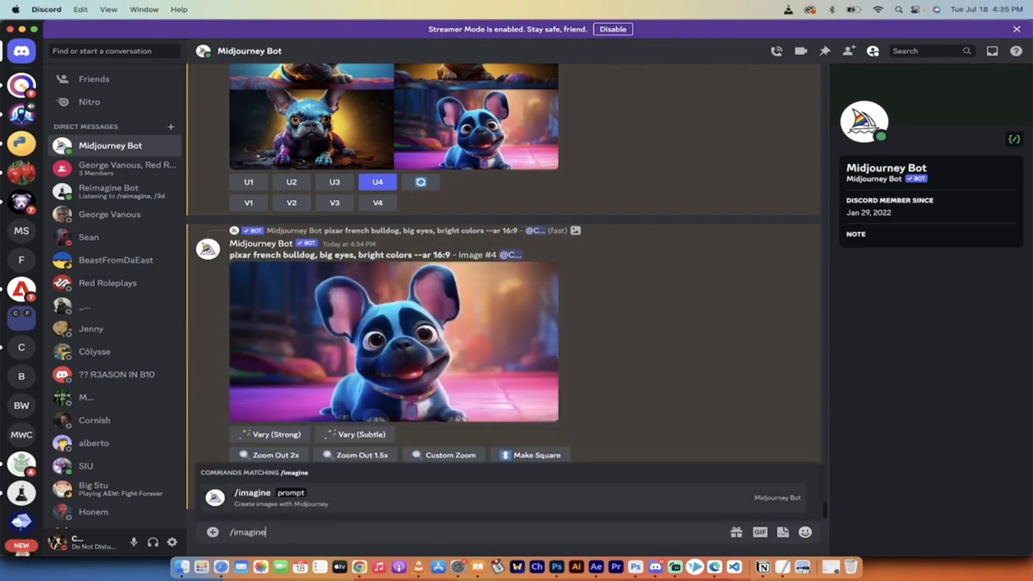
key("Tab")
type("dark dst")
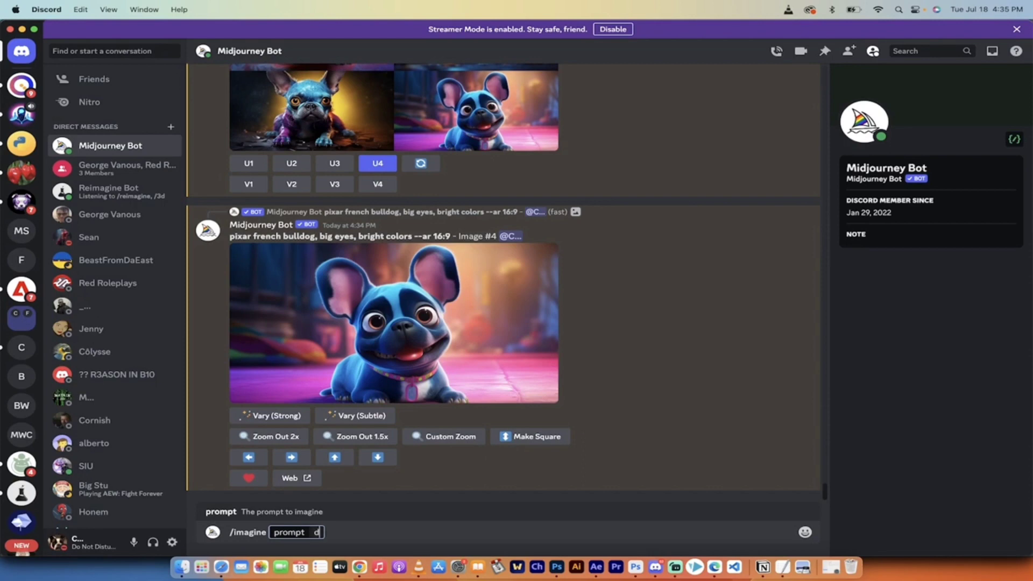
key("BackSpace")
key("BackSpace")
type("ytop")
key("BackSpace")
key("BackSpace")
key("BackSpace")
type("sptopian landscape")
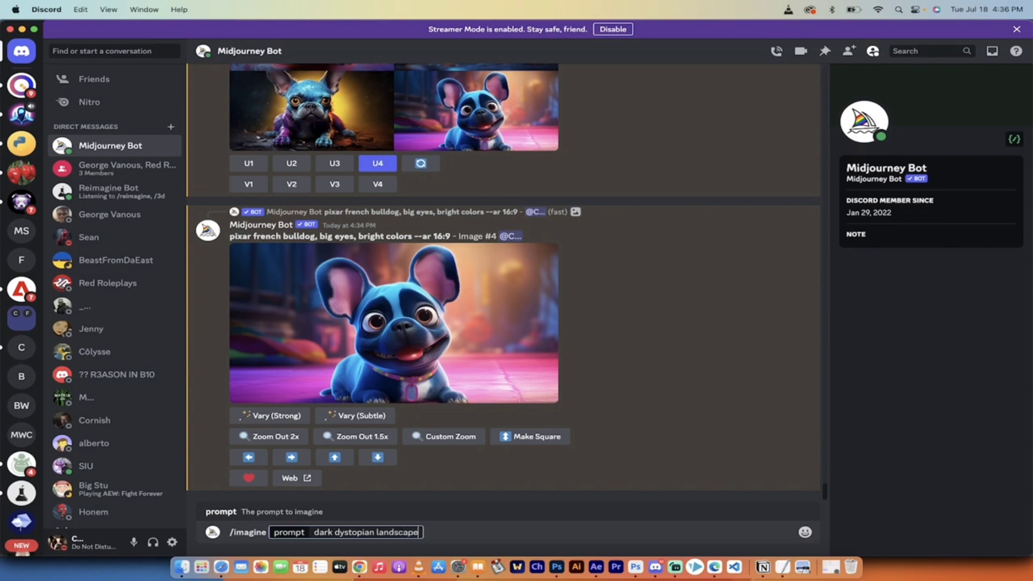
type(", hellscape, ")
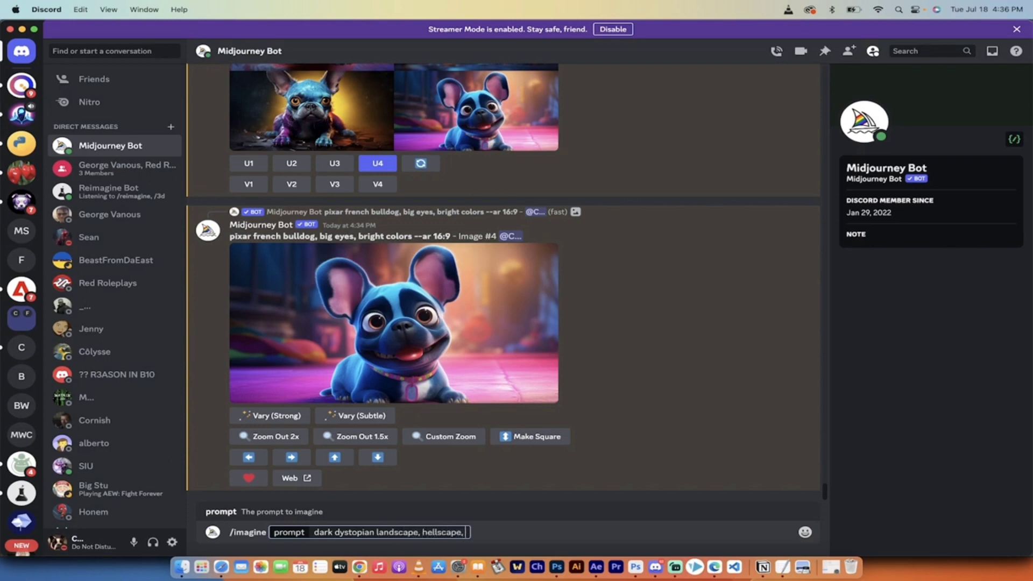
type("mountains in the background")
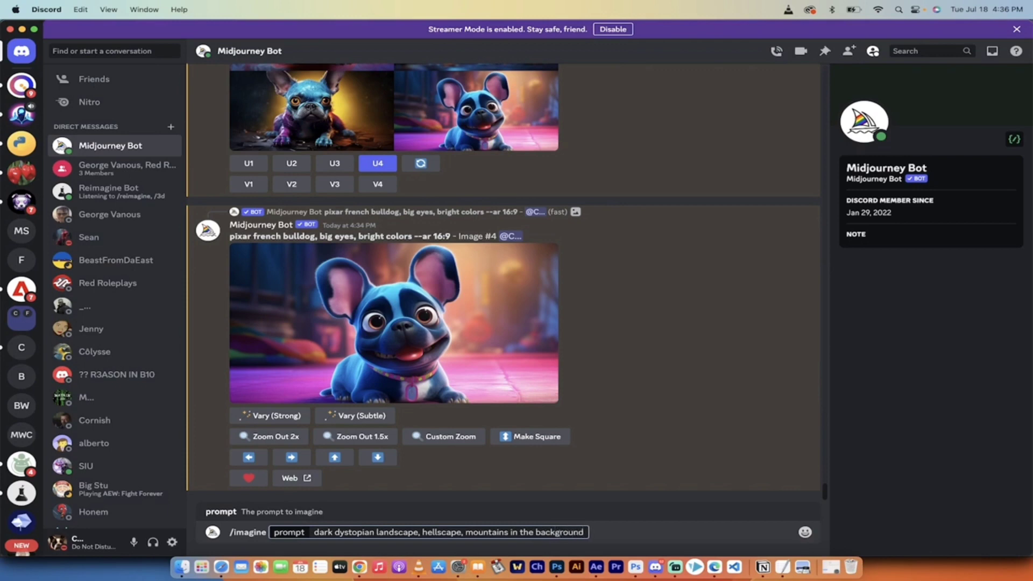
key("Return")
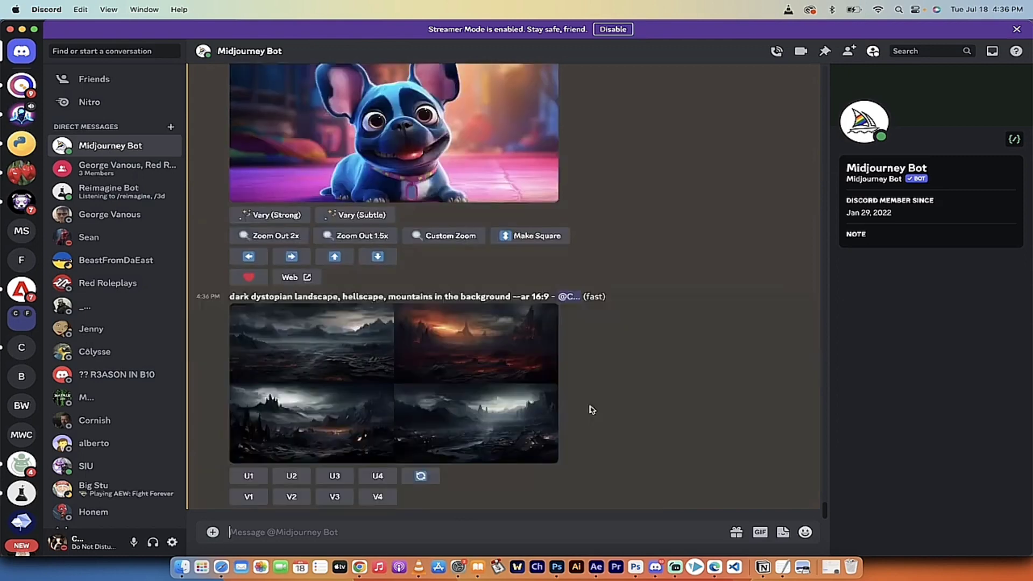
- Inspect the four dystopian landscape results enlarged and upscale the first one, the dark plain with mountains
left_click(401, 381)
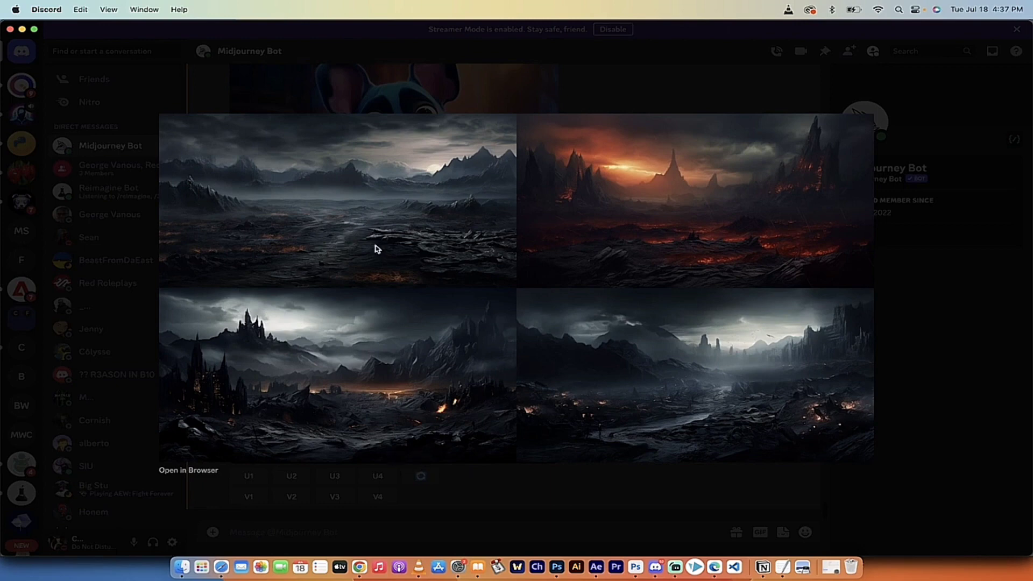
left_click(572, 509)
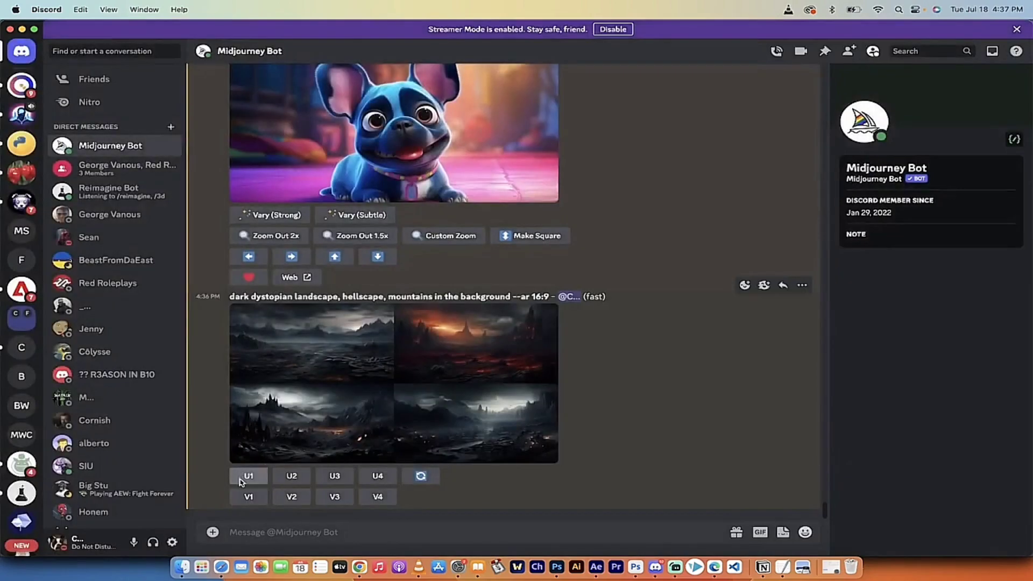
left_click(241, 478)
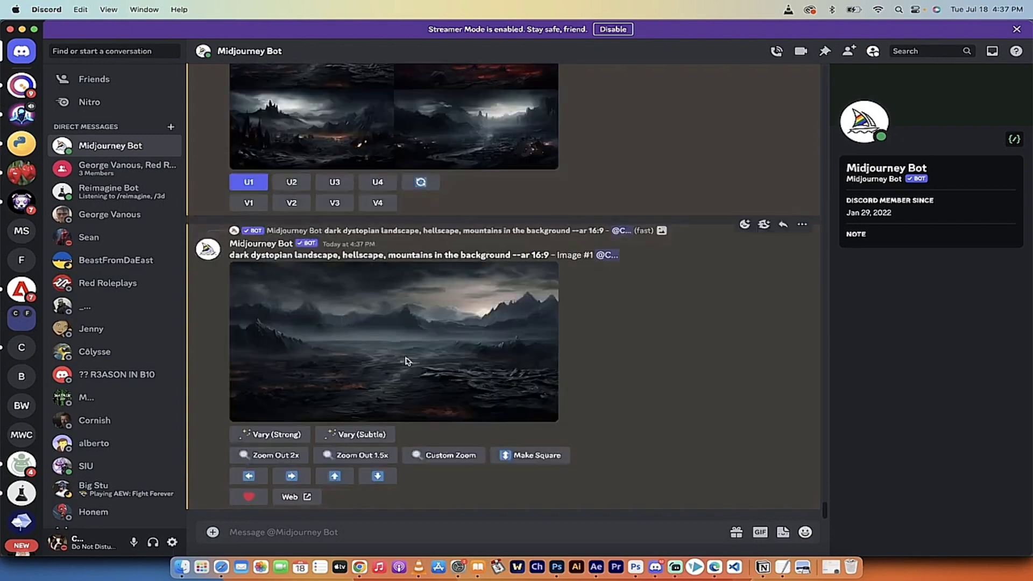
- Save the upscaled dystopian landscape image as landscape.png in the Pictures folder
right_click(406, 361)
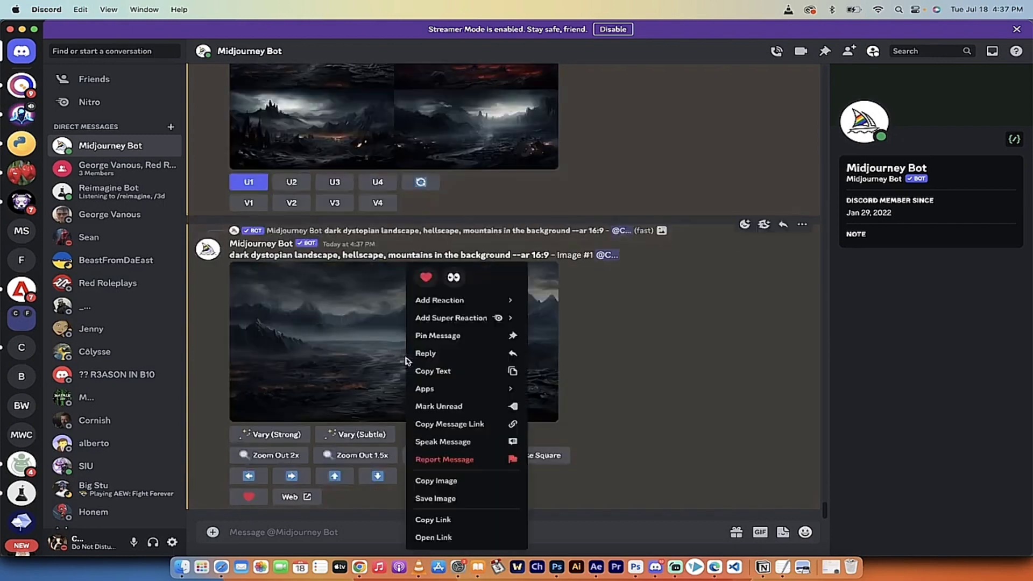
left_click(454, 498)
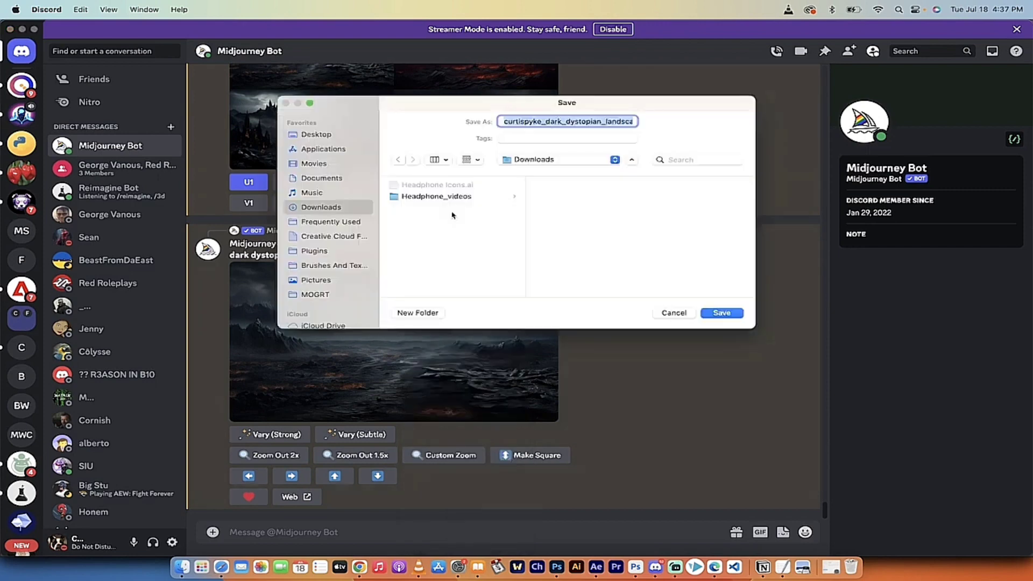
type("landscape.png")
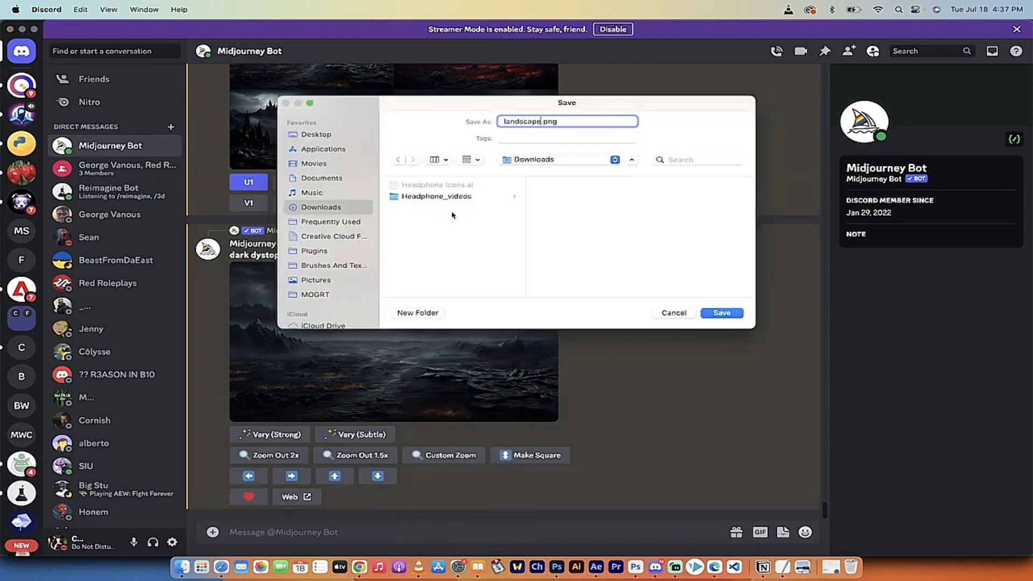
left_click(315, 281)
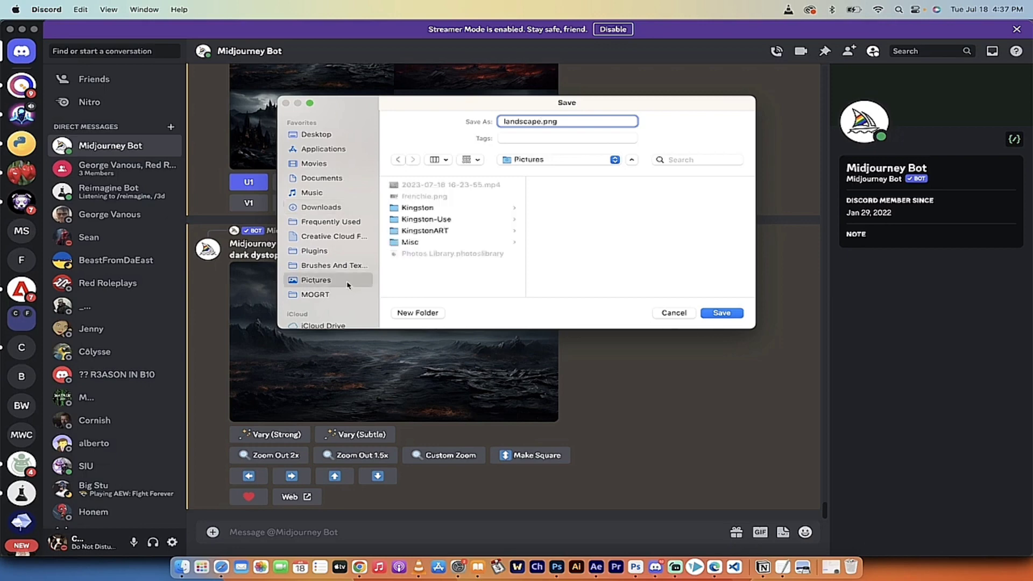
left_click(734, 313)
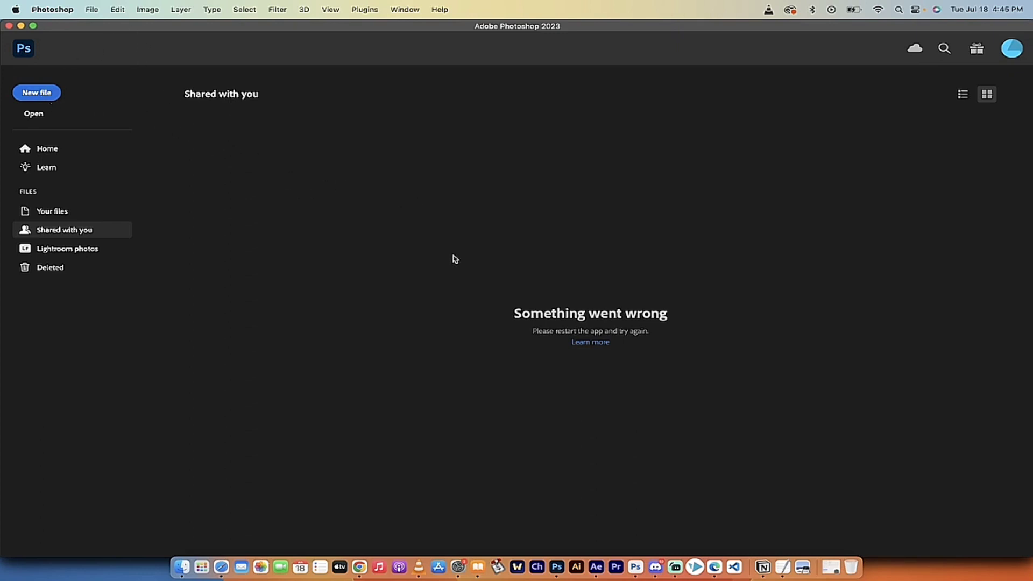
- Open landscape.png from the Pictures folder in Photoshop and unlock its background layer
left_click(184, 570)
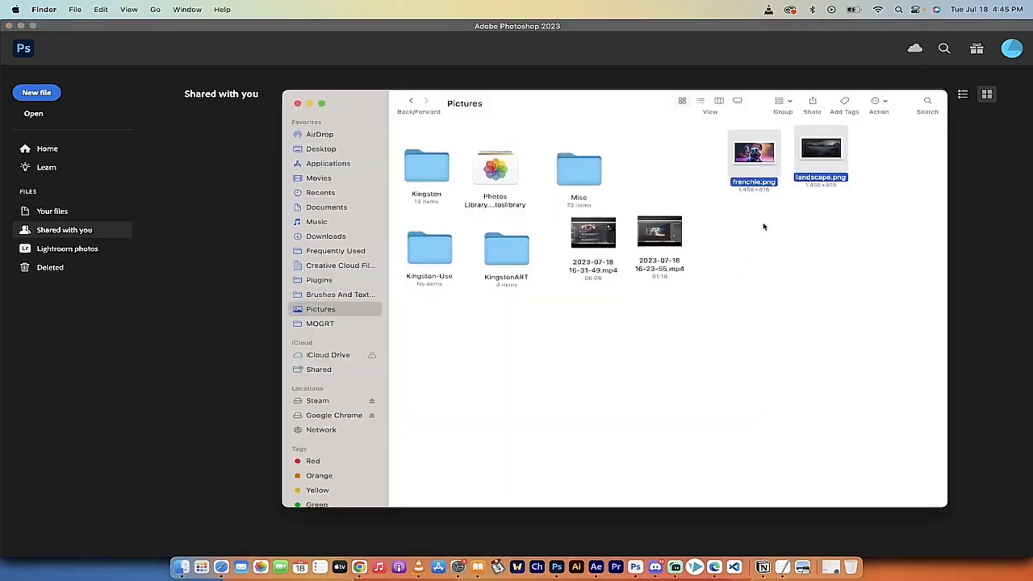
left_click(830, 179)
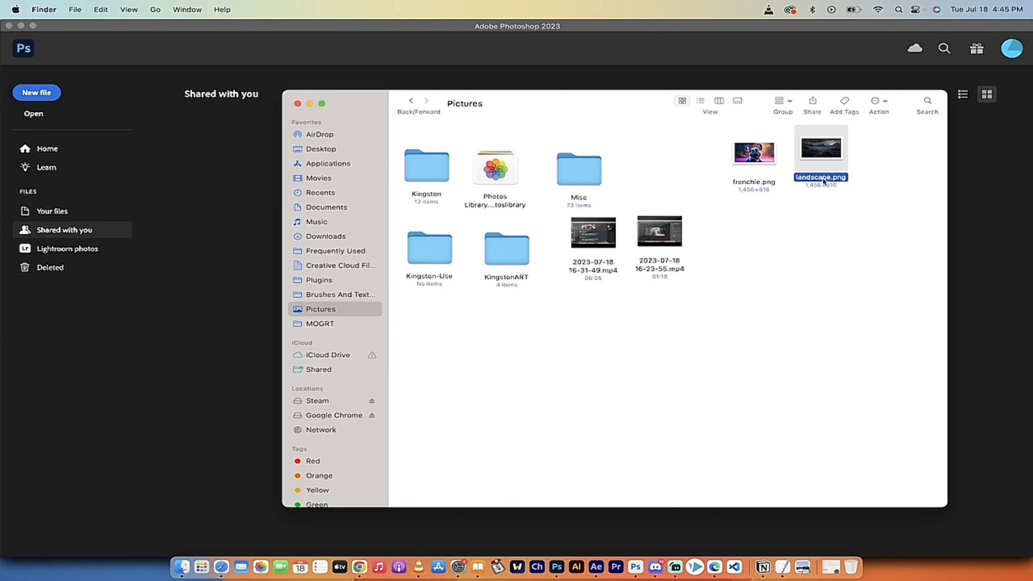
left_click_drag(823, 181, 507, 316)
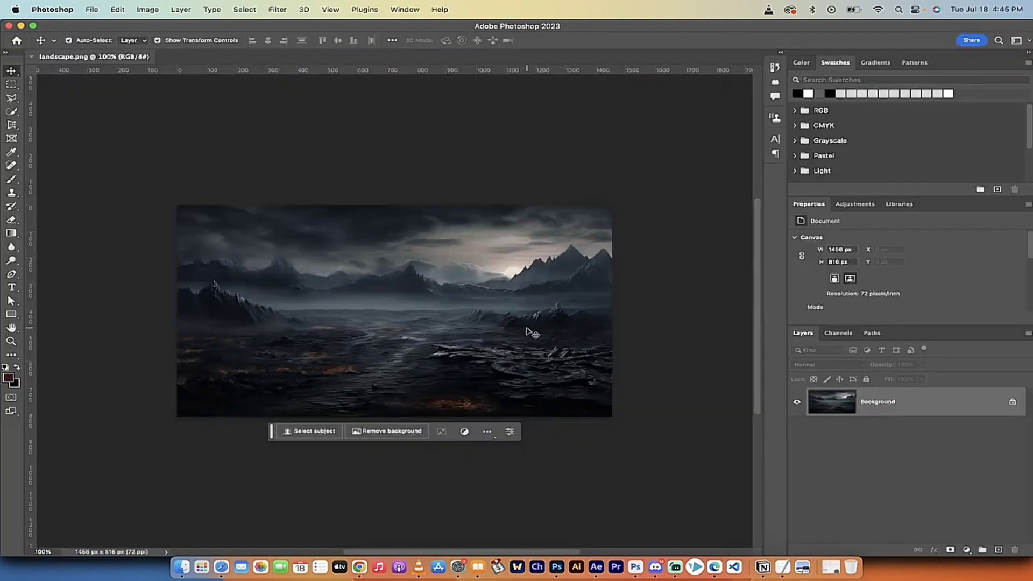
scroll(532, 332, "up", 2)
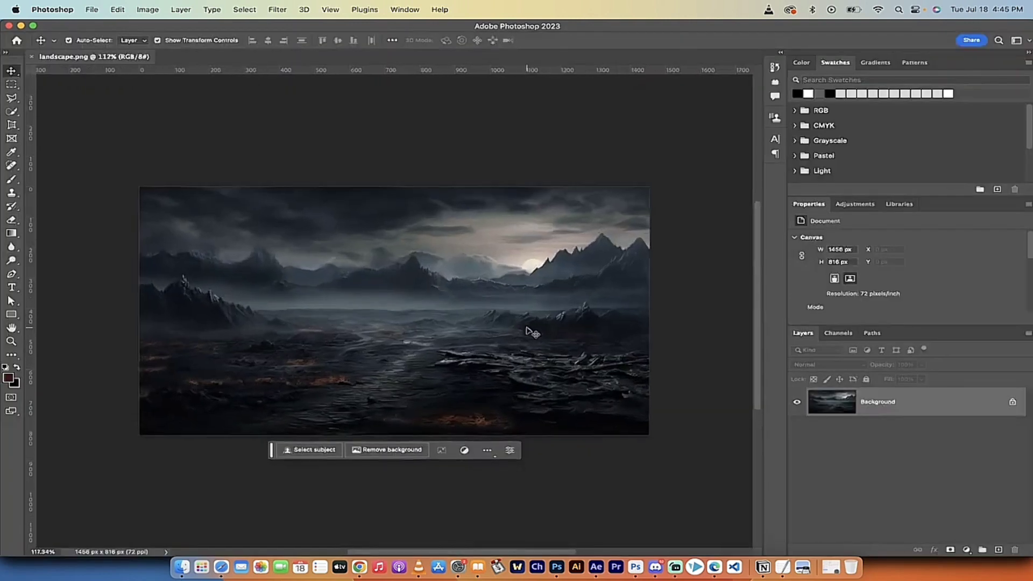
left_click(1012, 402)
left_click(885, 462)
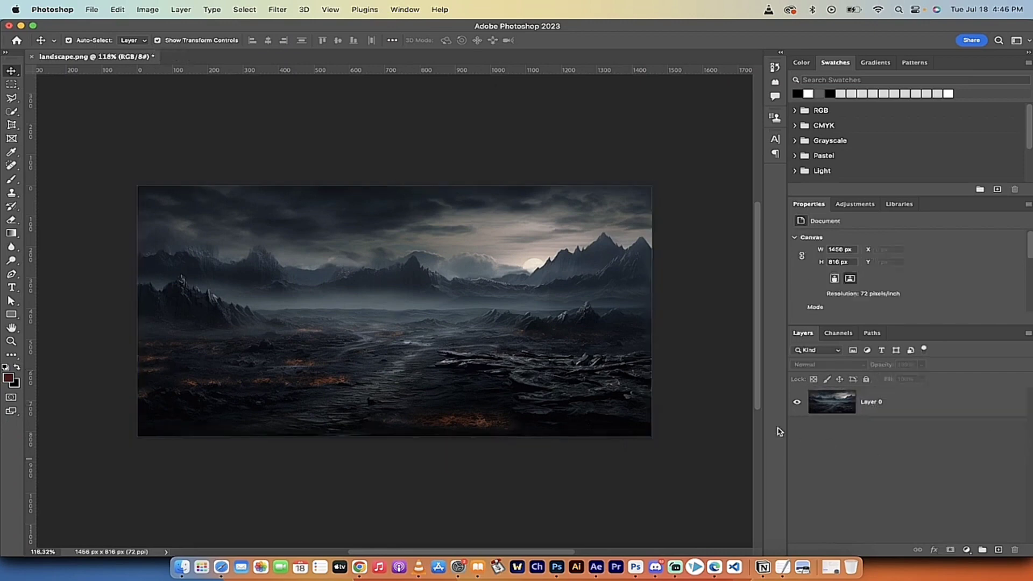
- Open frenchie.png from the Pictures folder as a separate Photoshop document and unlock its background layer
left_click(179, 572)
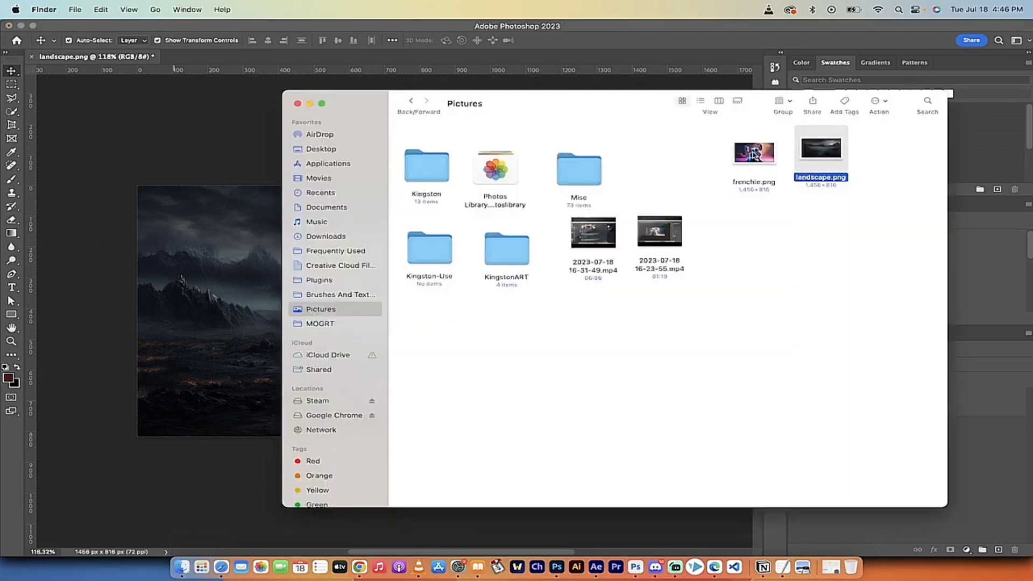
left_click(753, 154)
left_click_drag(777, 151, 238, 58)
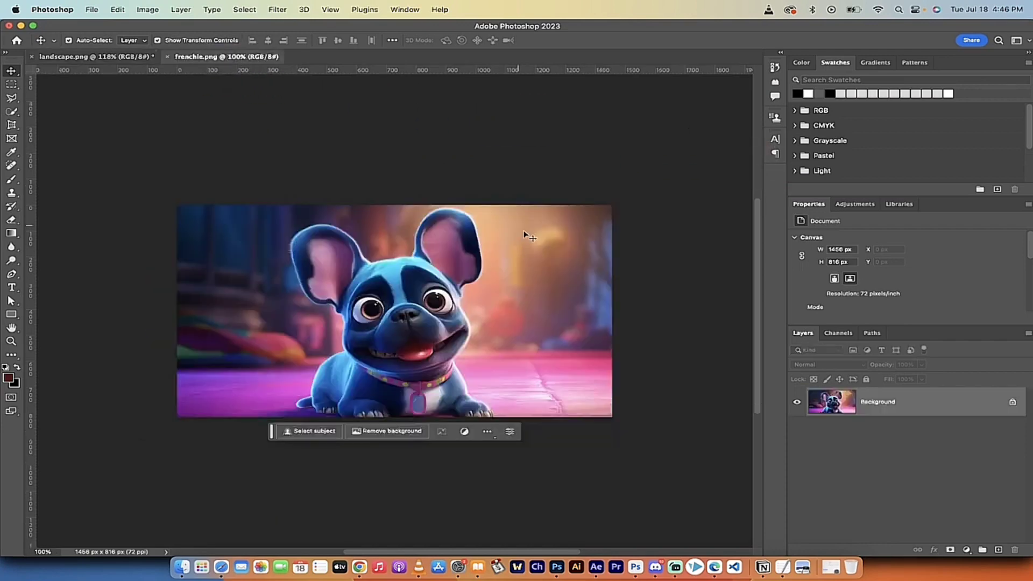
scroll(523, 230, "up", 4)
scroll(523, 230, "up", 1)
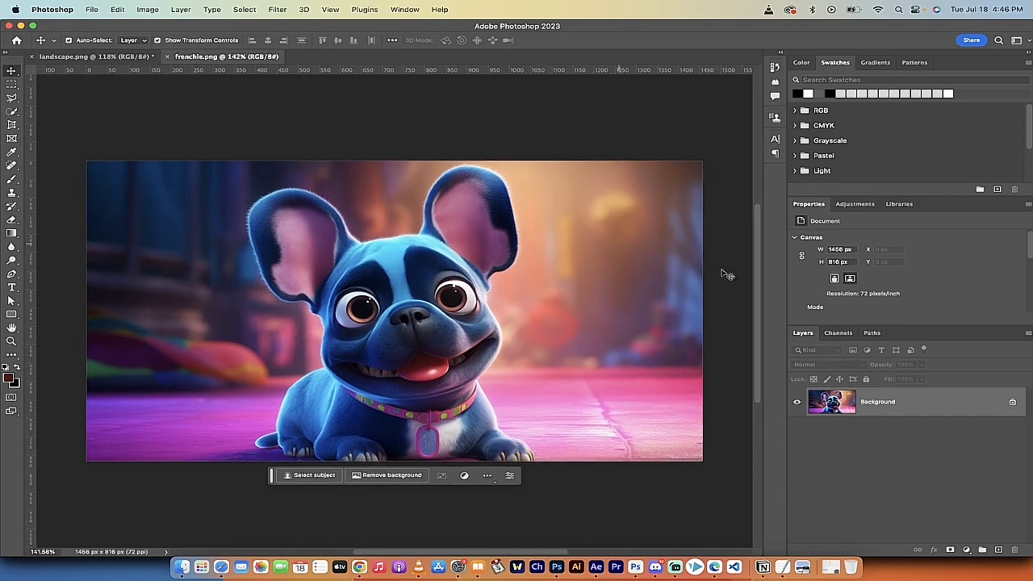
left_click(1012, 402)
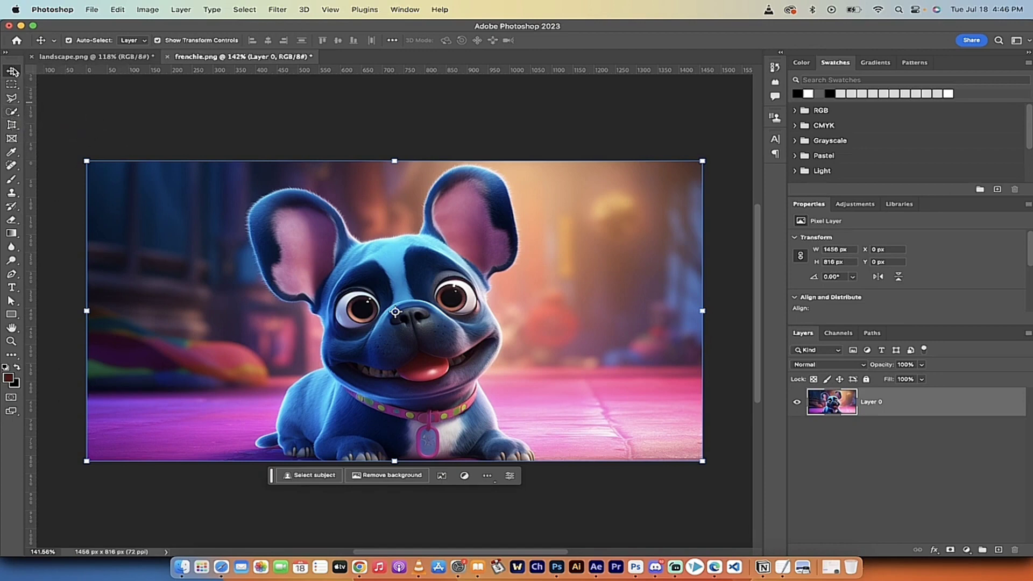
- Select the french bulldog with Select Subject of the Quick Selection tool, using the Cloud (Detailed results) option
left_click(11, 113)
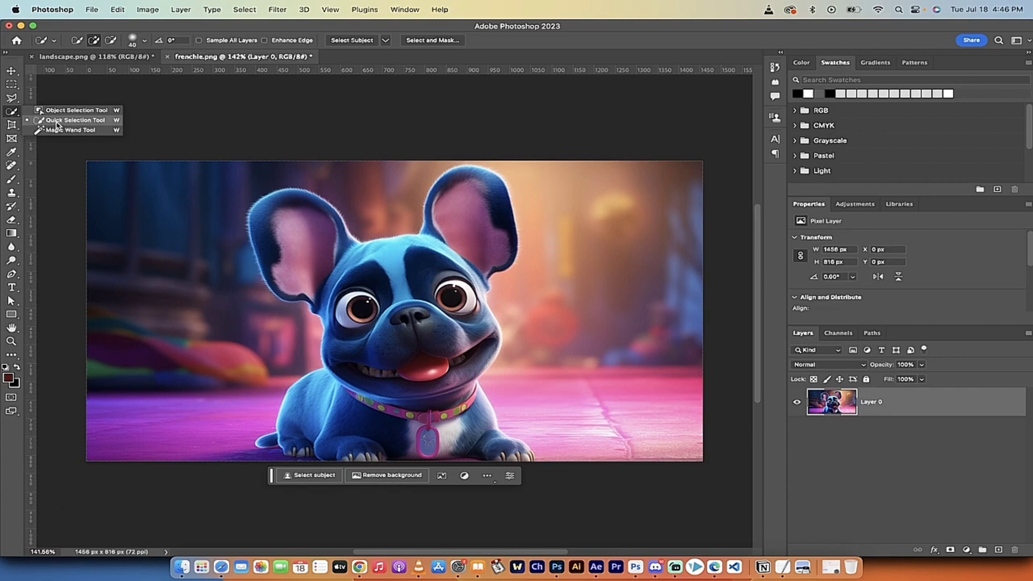
left_click(57, 123)
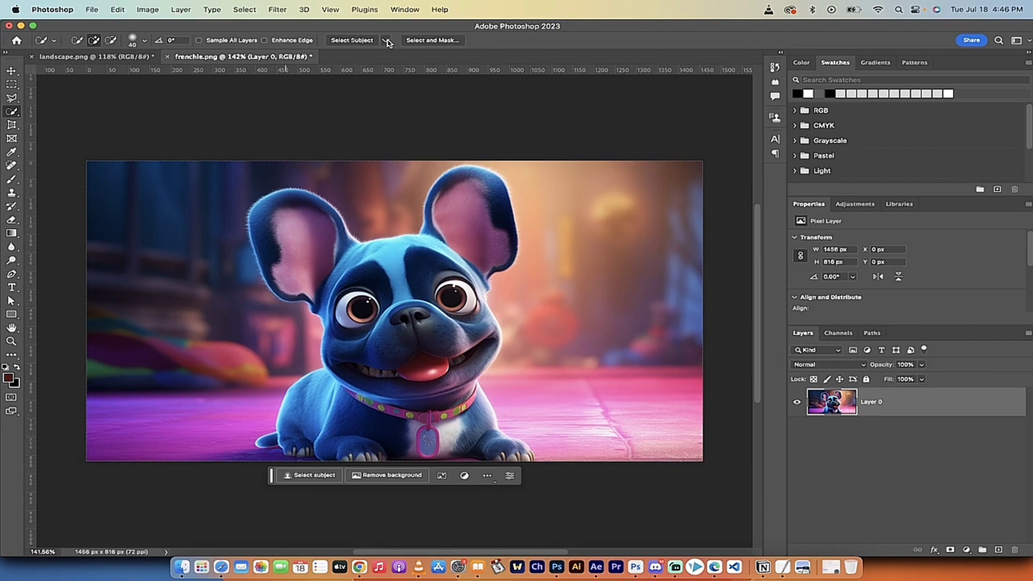
left_click(386, 41)
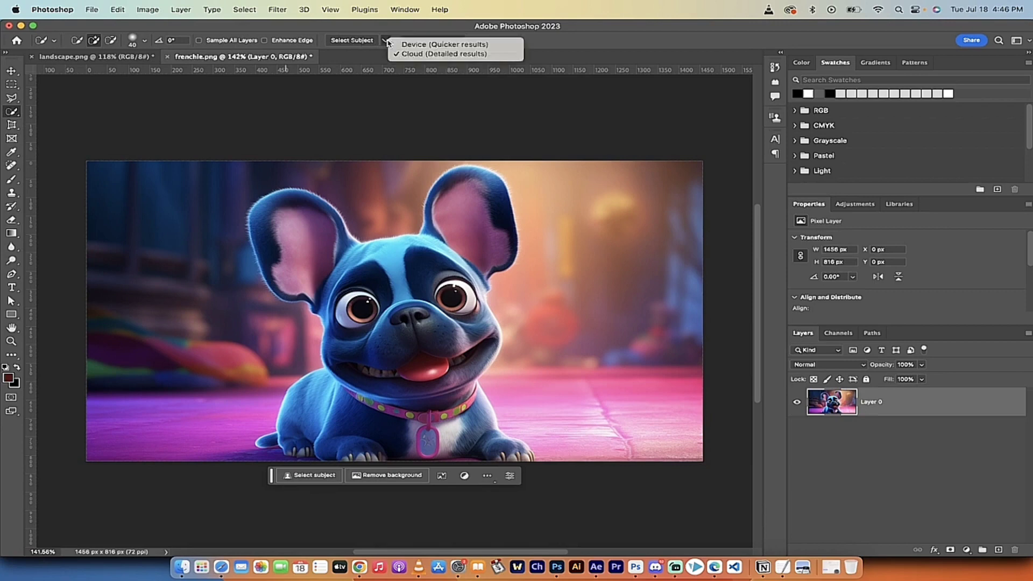
left_click(411, 55)
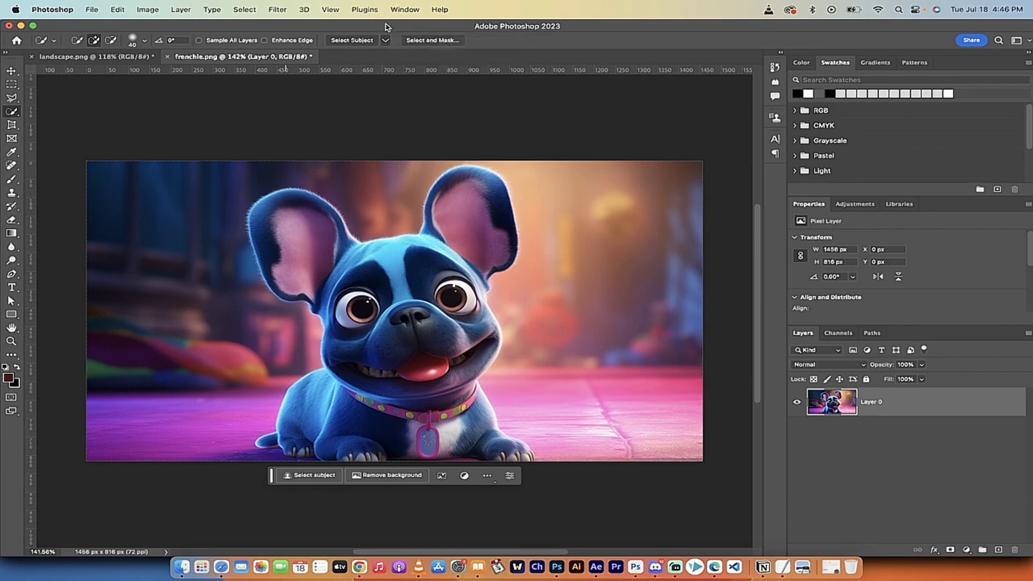
left_click(354, 41)
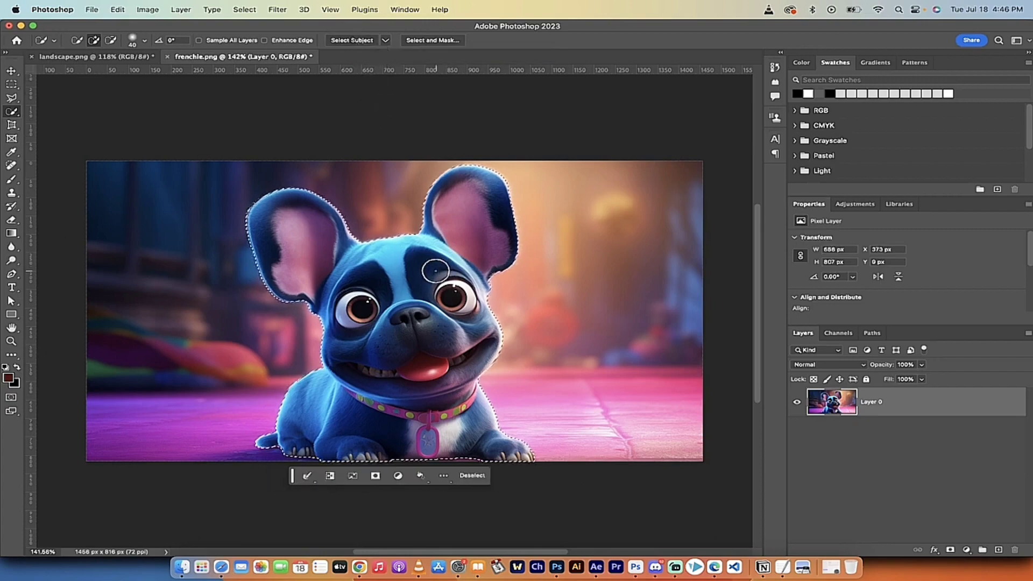
scroll(437, 270, "up", 3)
scroll(436, 270, "up", 1)
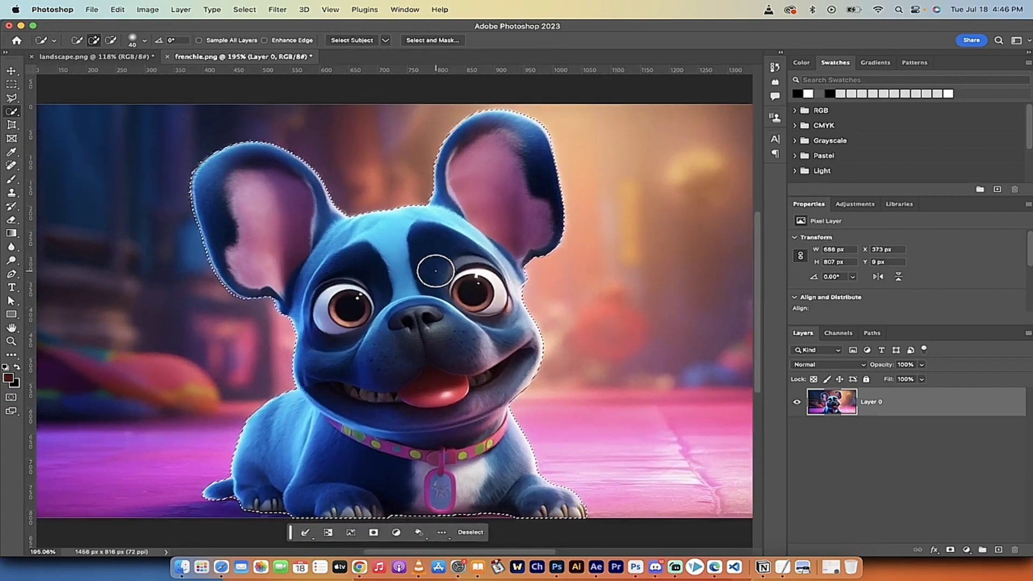
- Try adding the strip between the front paws to the dog selection with the Quick Selection tool, and undo it
right_click(11, 112)
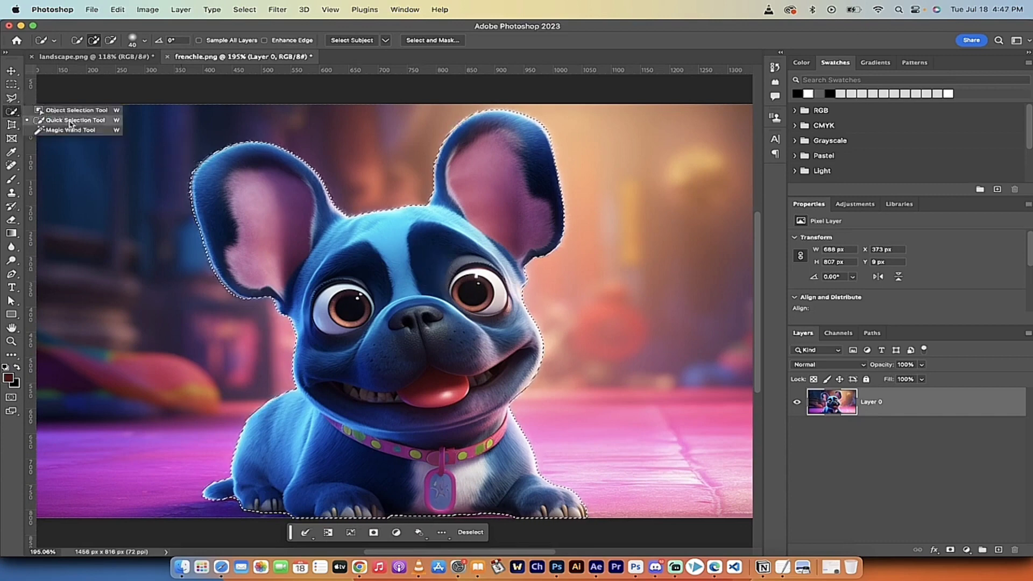
left_click(70, 121)
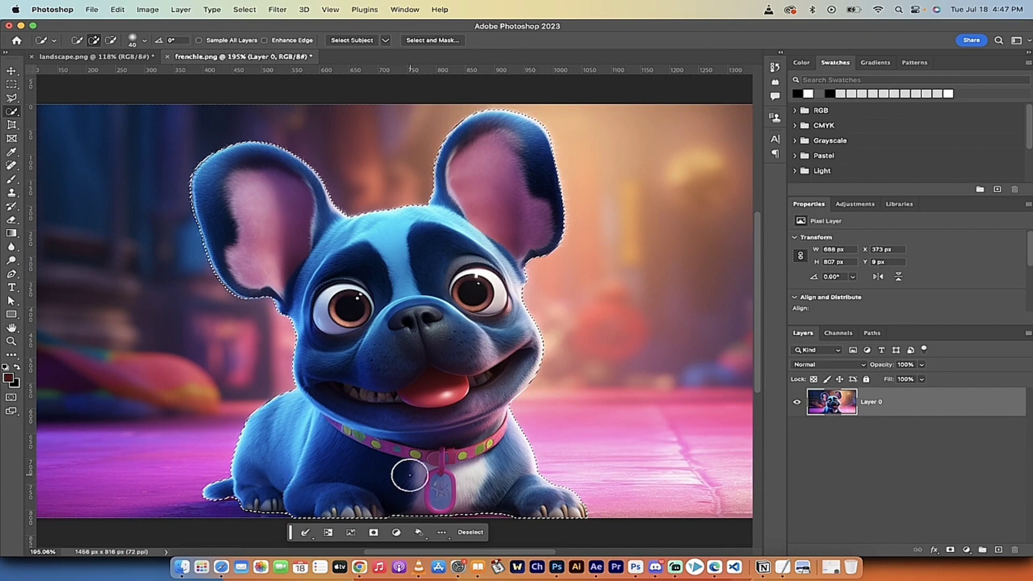
scroll(427, 484, "down", 1)
scroll(427, 484, "right", 1)
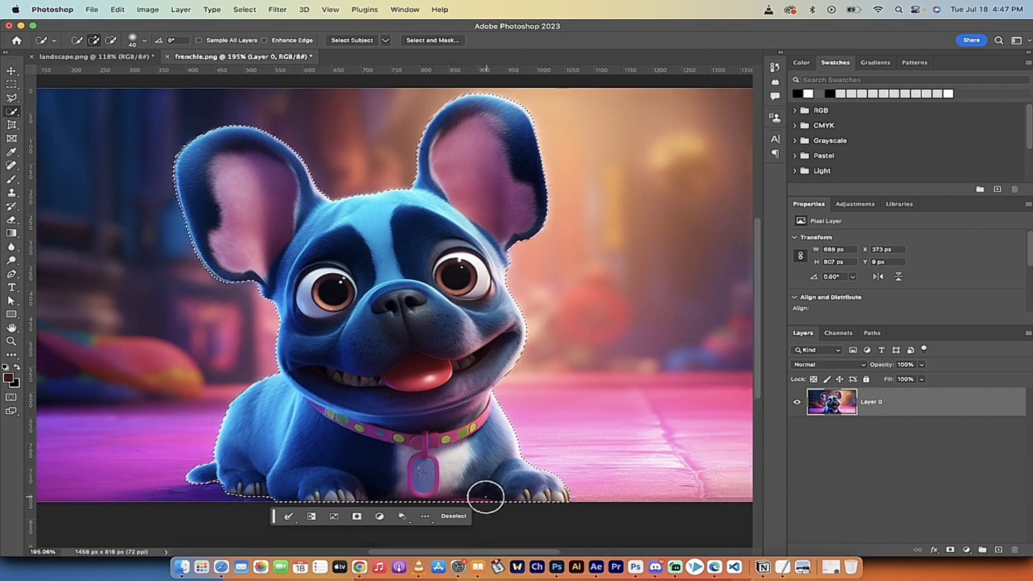
key("super+z")
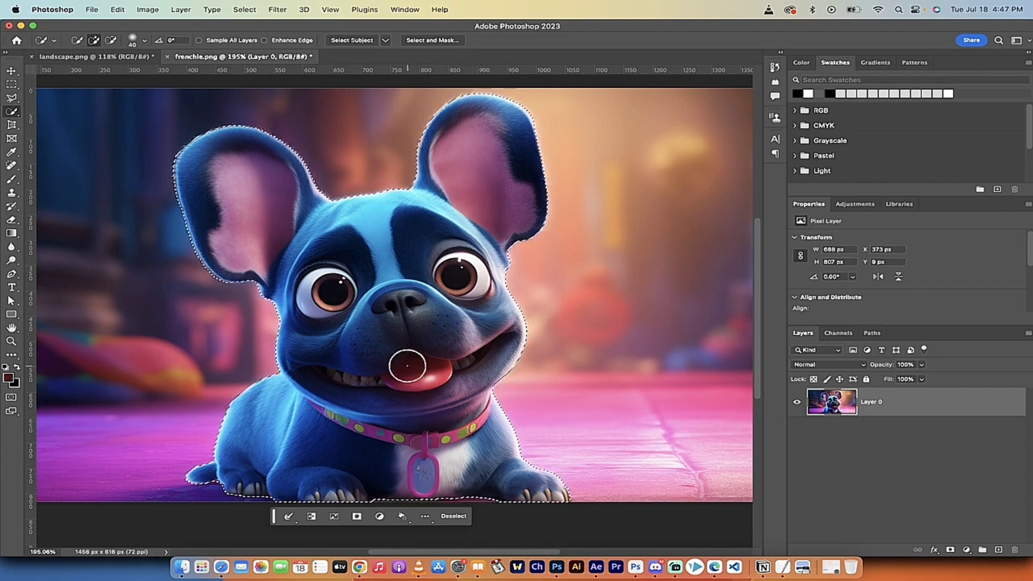
scroll(407, 365, "up", 1)
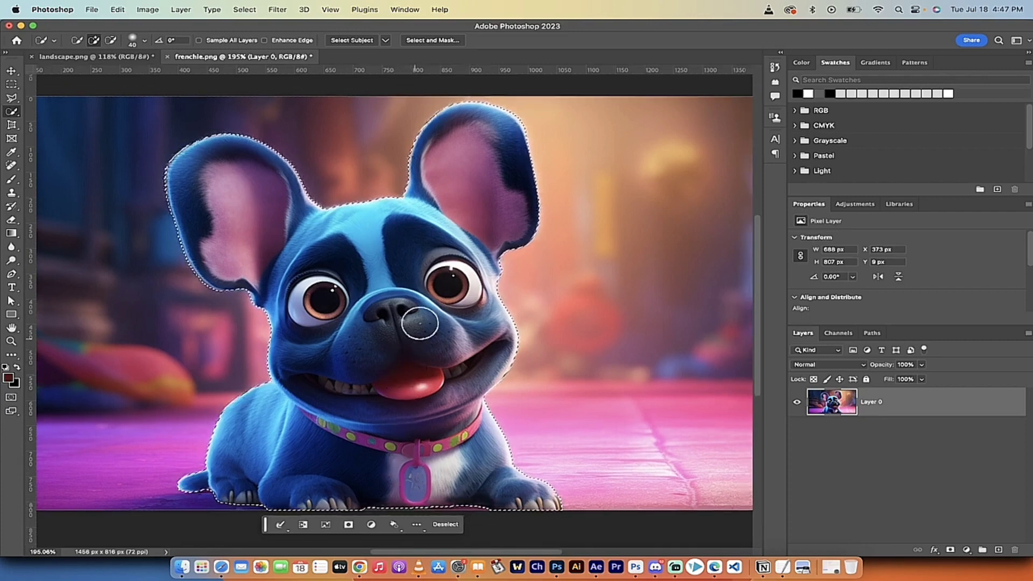
- Refine the dog selection's edge detection in Select and Mask with a radius of 1 px and Smart Radius
left_click(430, 40)
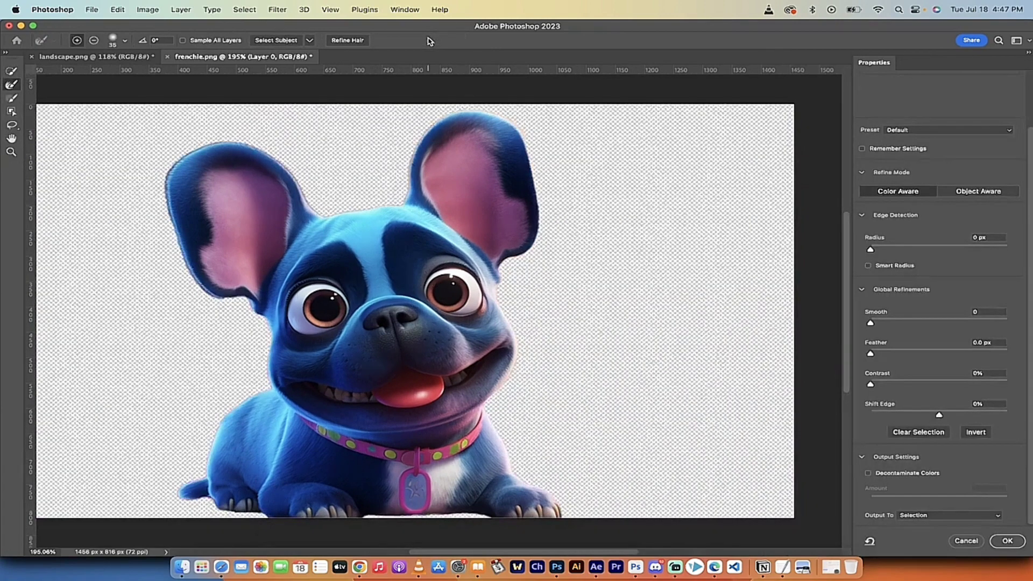
scroll(425, 262, "down", 3)
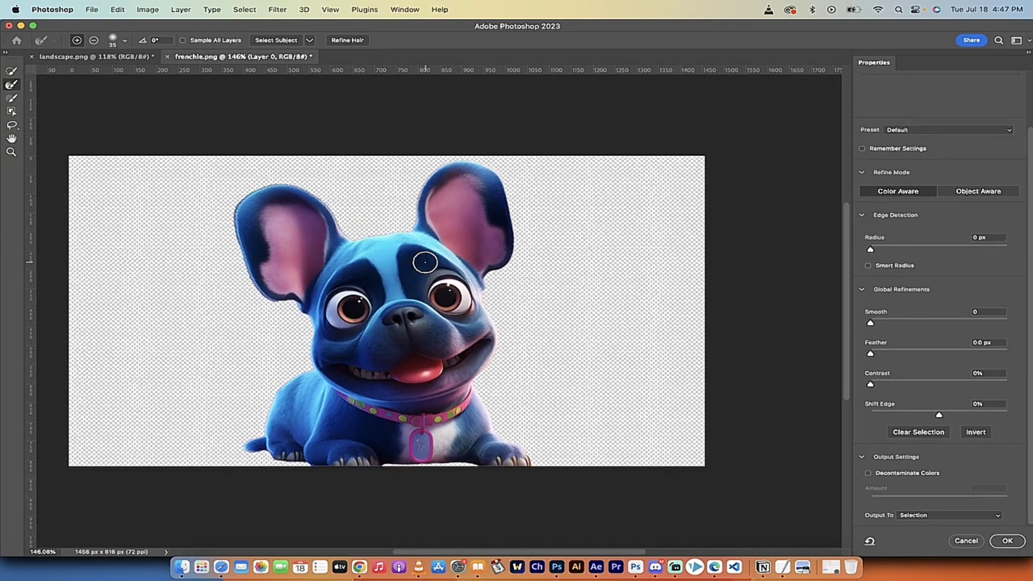
scroll(425, 262, "up", 2)
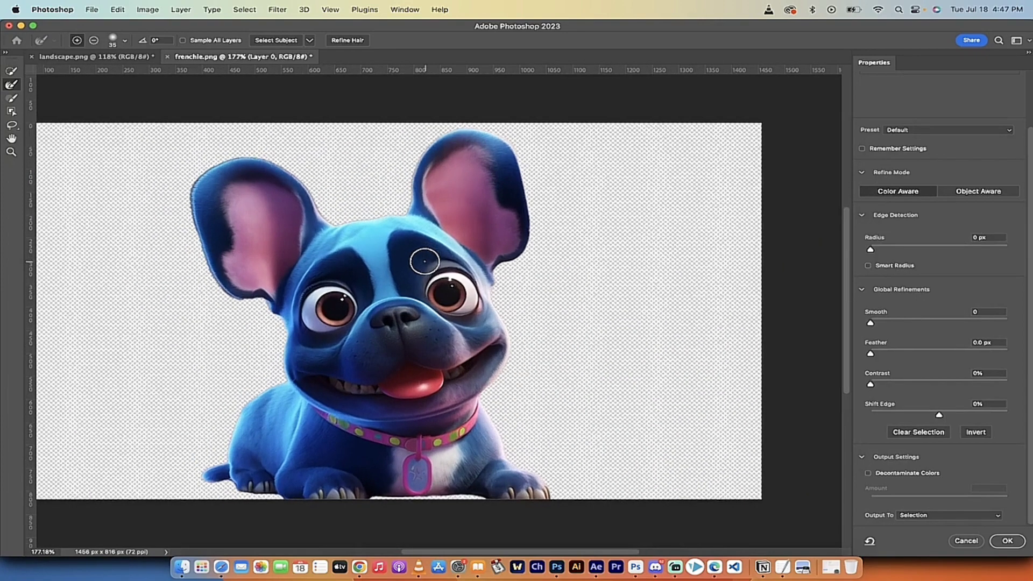
left_click(871, 251)
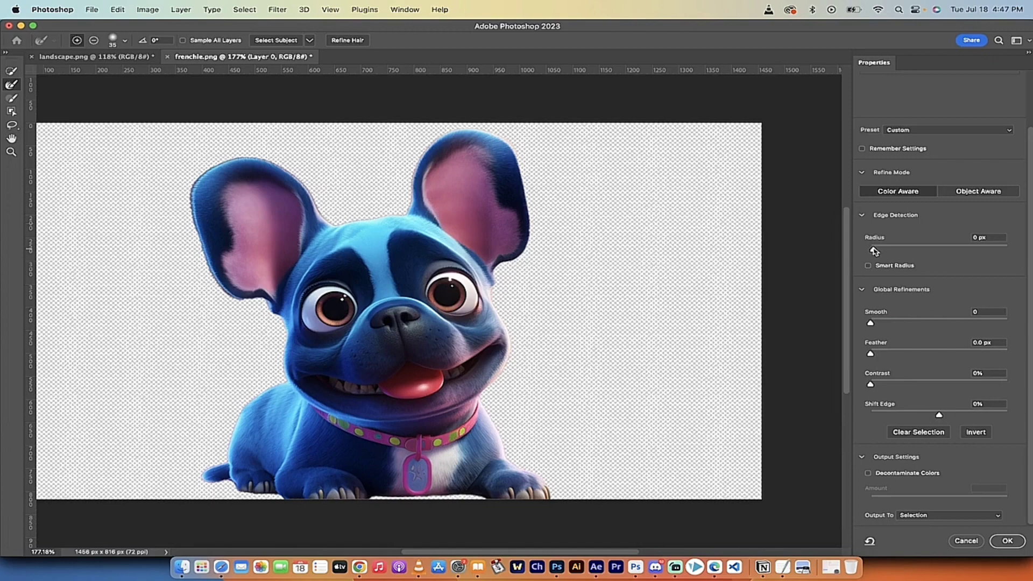
left_click_drag(875, 252, 876, 250)
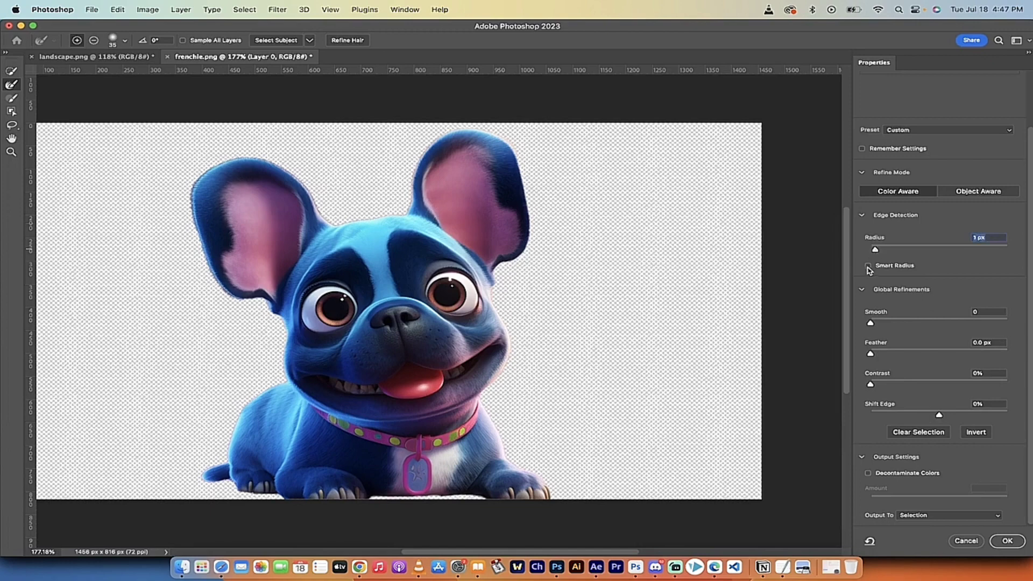
left_click(867, 266)
- Slightly adjust the selection's smooth, feather, contrast and shift edge refinements, and apply the selection as a layer mask on the dog layer
left_click_drag(872, 330, 874, 356)
left_click_drag(871, 386, 873, 385)
left_click_drag(939, 415, 938, 416)
left_click(1007, 541)
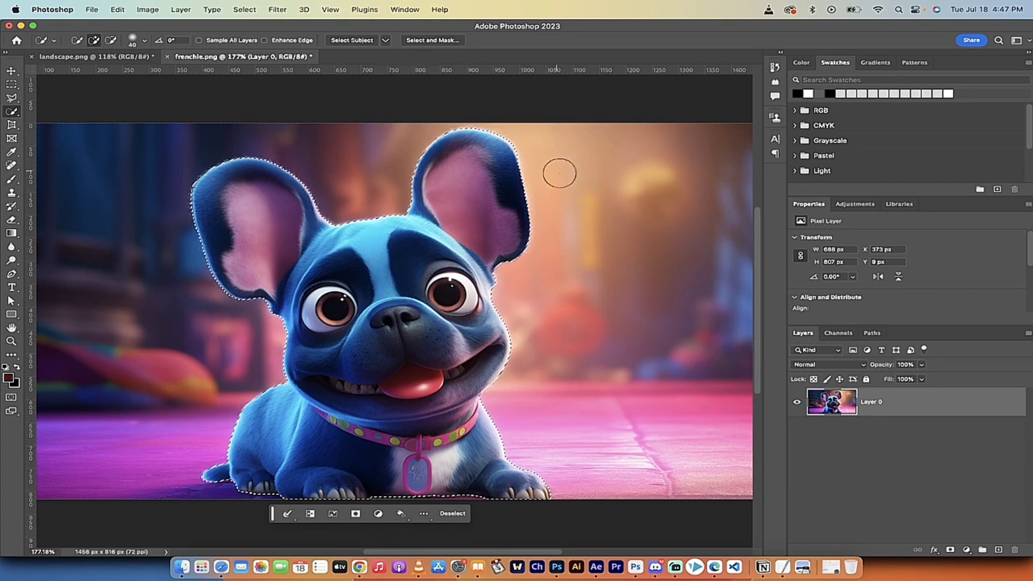
left_click(951, 550)
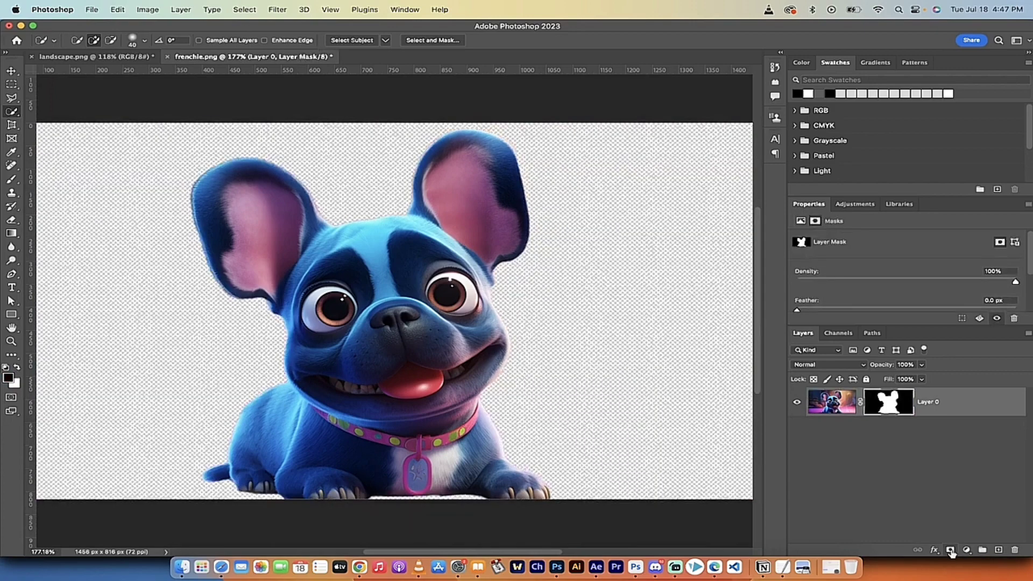
- Save the cut-out dog in the Pictures folder as frenchie2.png, using the large file size (fastest saving) PNG option
scroll(548, 397, "down", 3)
scroll(548, 396, "up", 2)
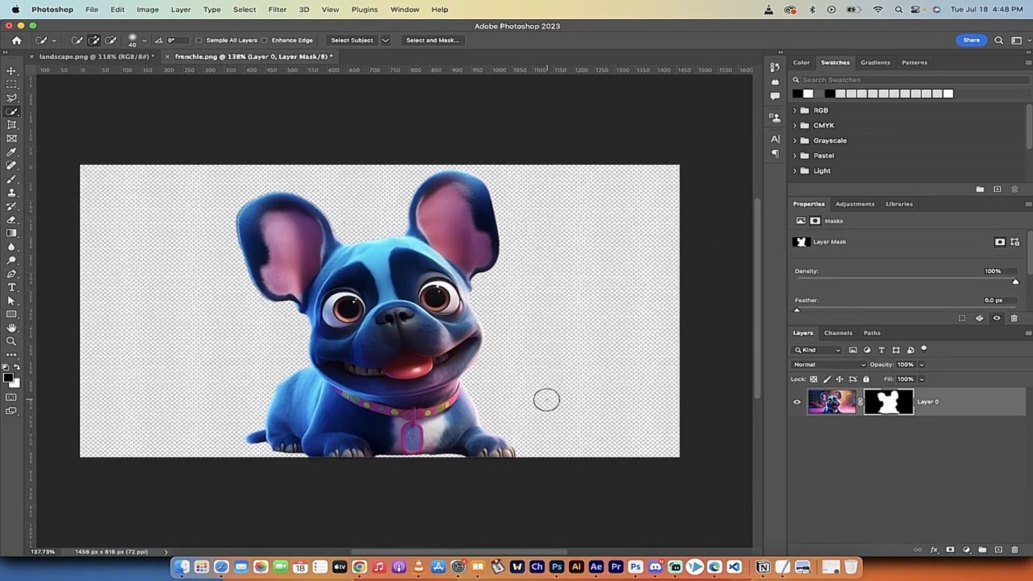
scroll(446, 397, "up", 2)
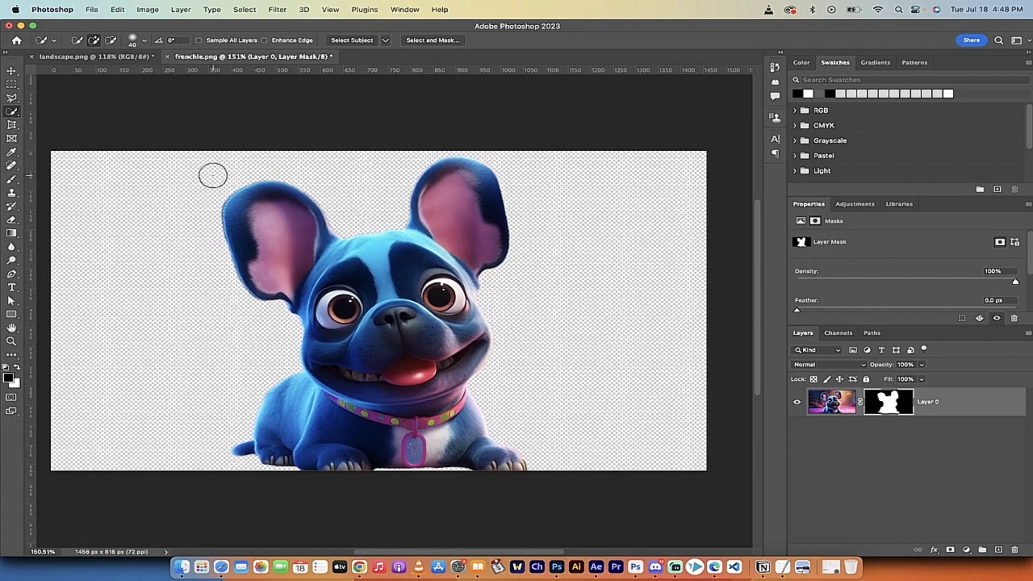
left_click(11, 70)
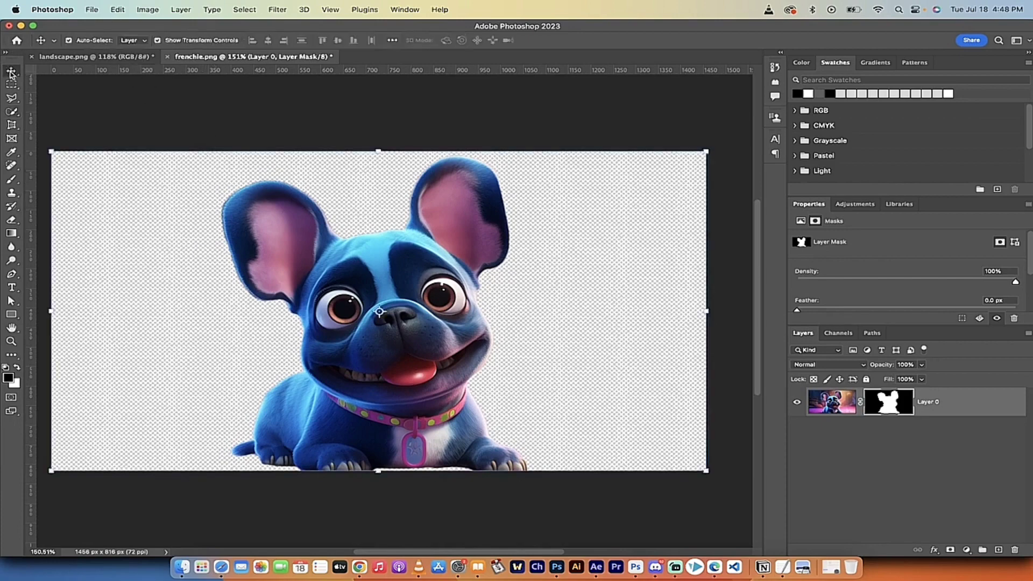
left_click(91, 10)
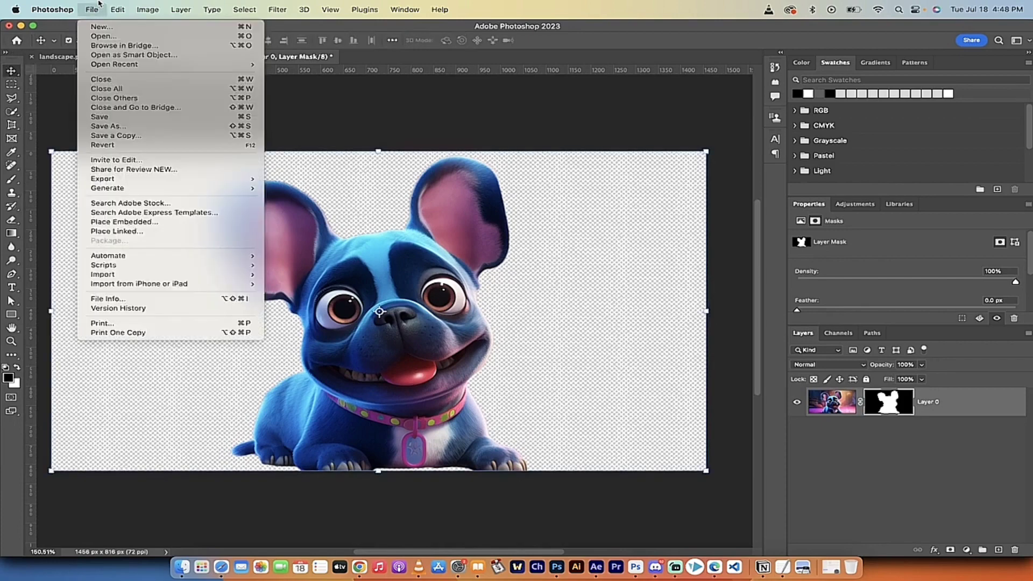
left_click(102, 126)
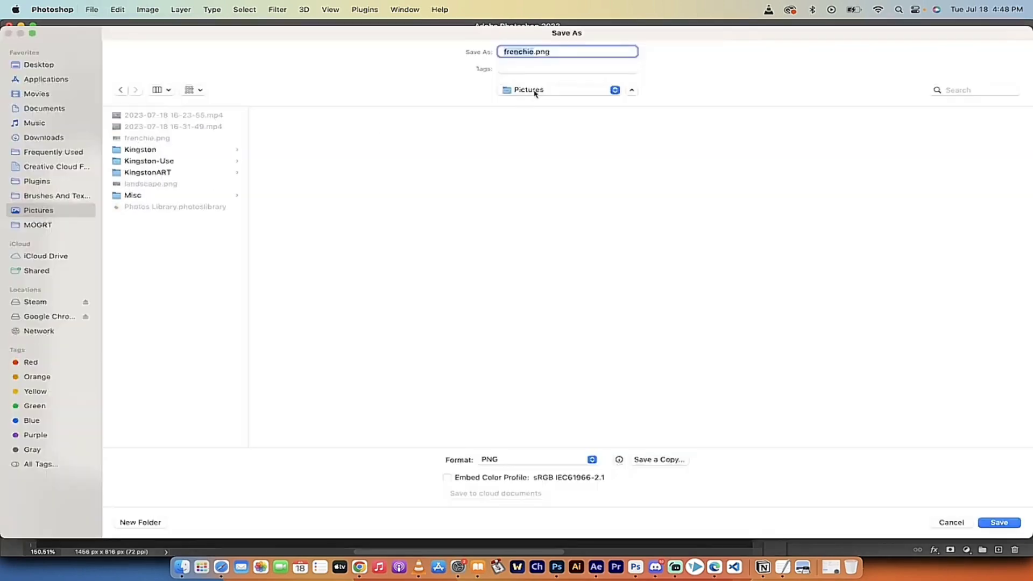
left_click(527, 51)
type("2")
left_click(1003, 525)
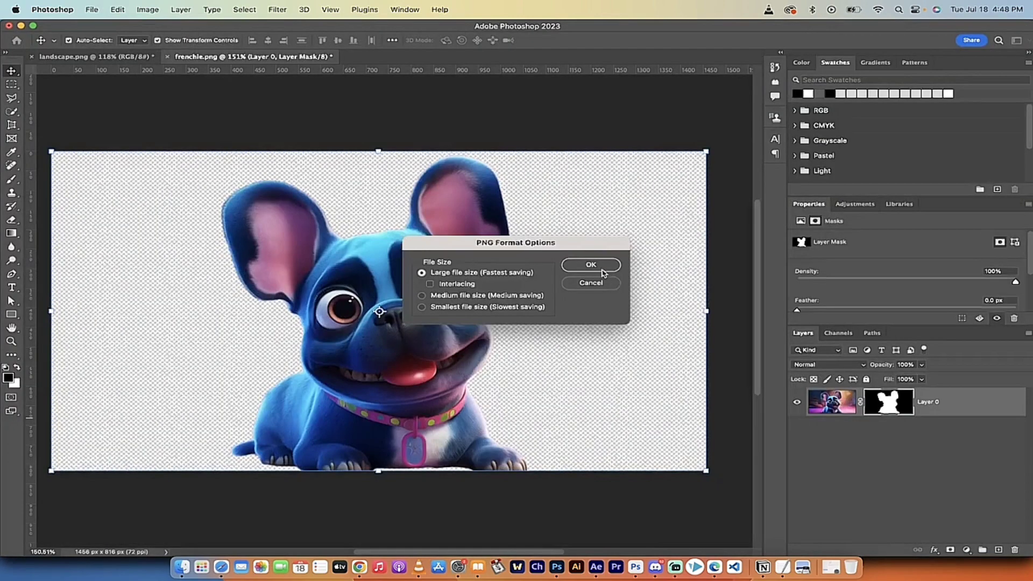
left_click(596, 265)
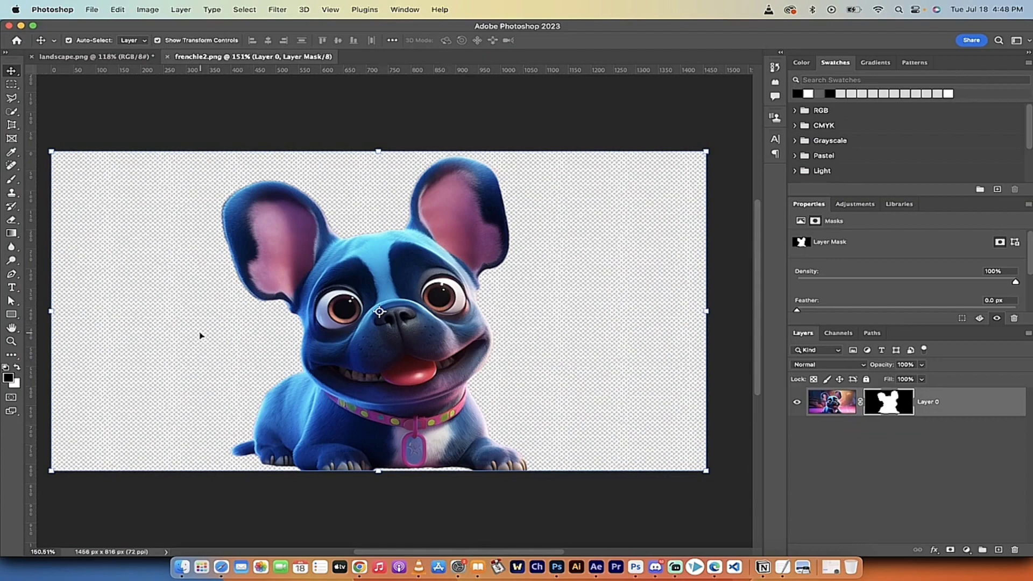
- Move the masked dog layer from frenchie2.png into landscape.png and align it with the landscape's lower edge
left_click(84, 57)
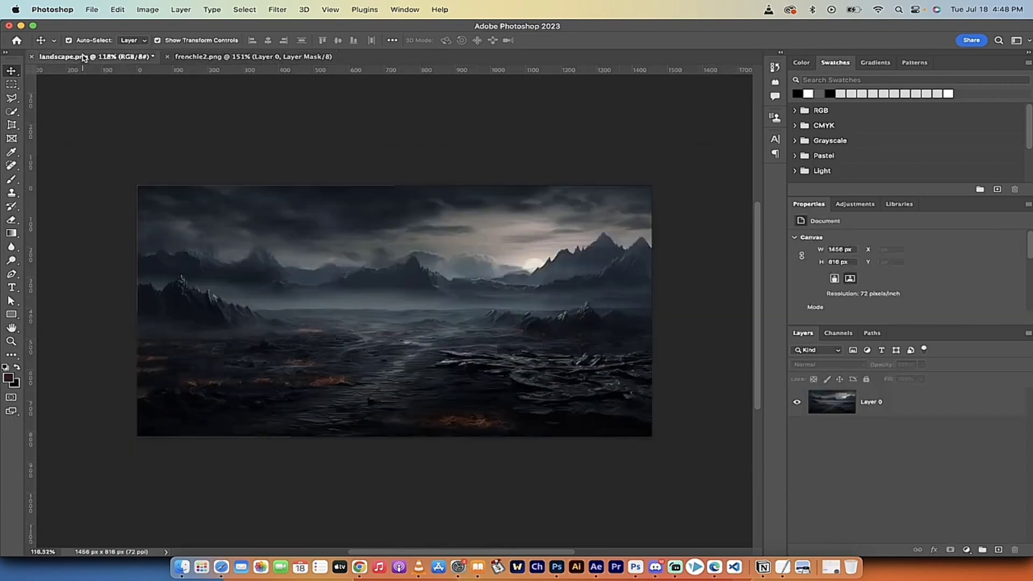
left_click(227, 57)
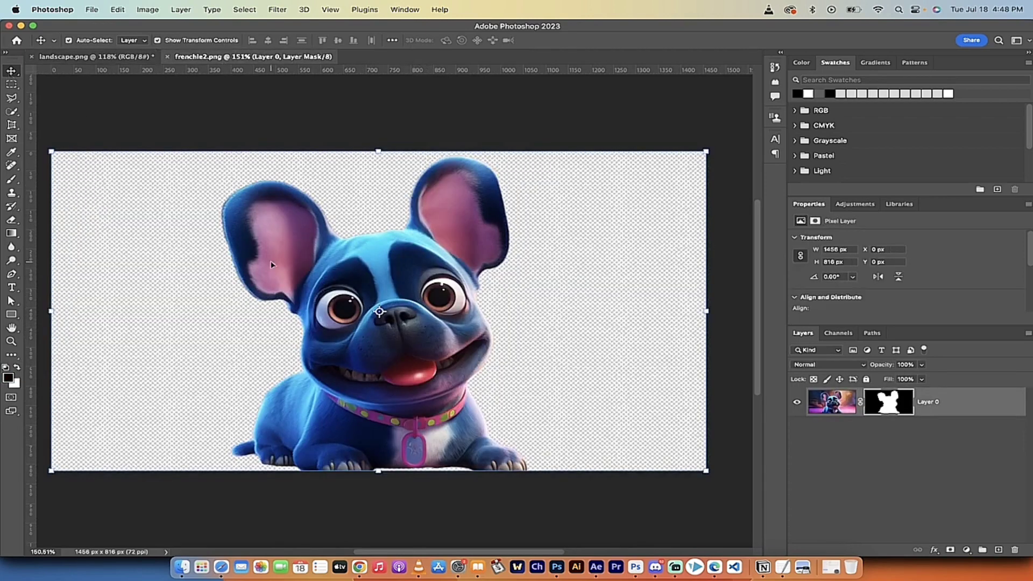
left_click_drag(435, 355, 161, 88)
left_click(127, 57)
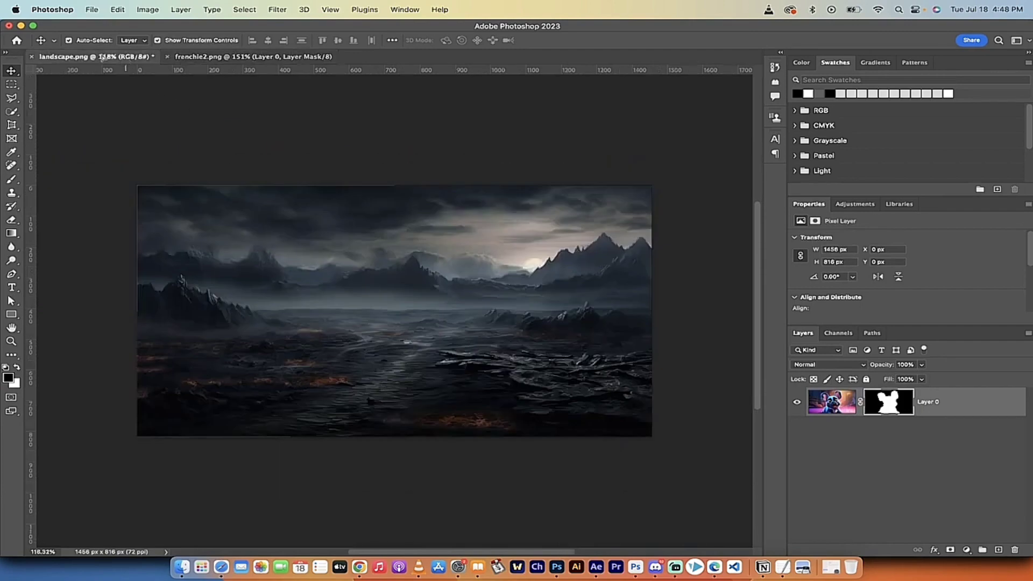
left_click_drag(361, 350, 451, 307)
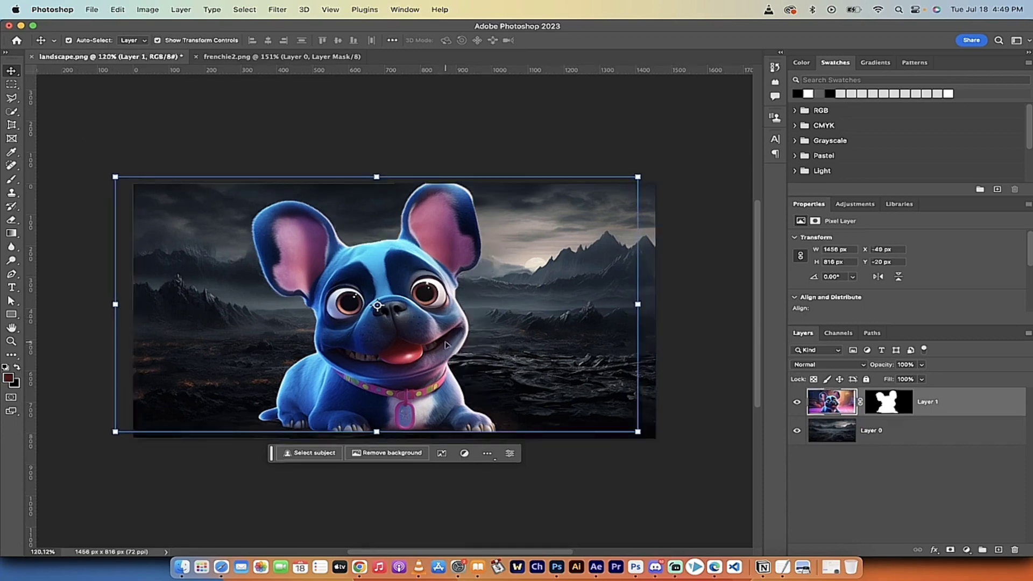
left_click_drag(445, 345, 522, 322)
left_click_drag(469, 274, 392, 298)
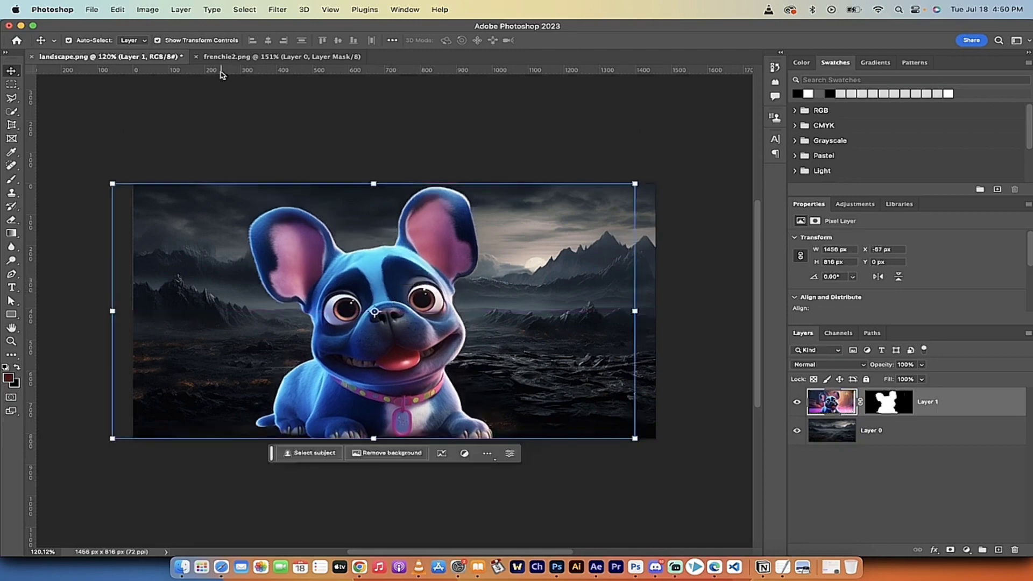
- Flip the dog layer horizontally and reposition it over the landscape
left_click(117, 9)
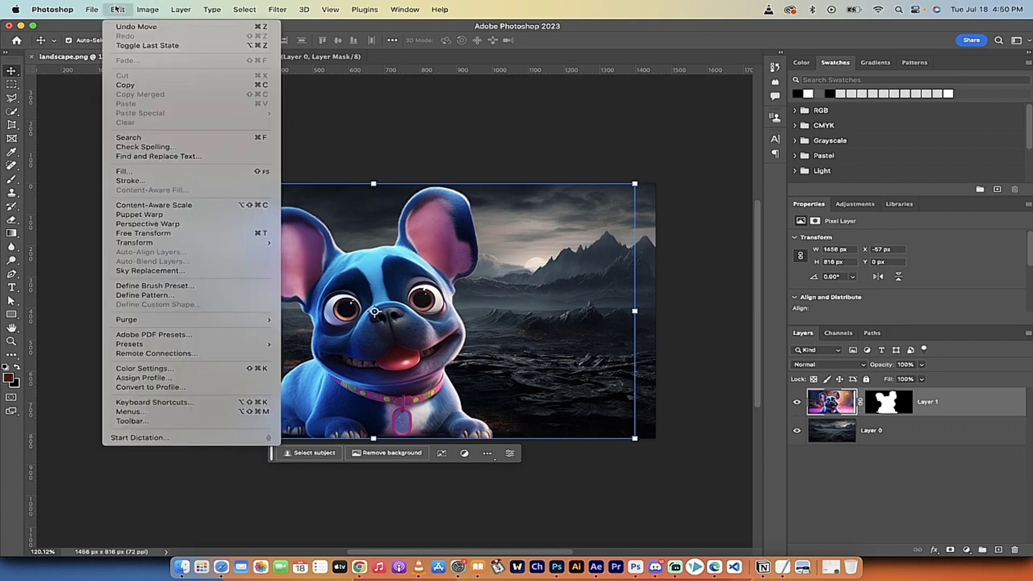
mouse_move(132, 246)
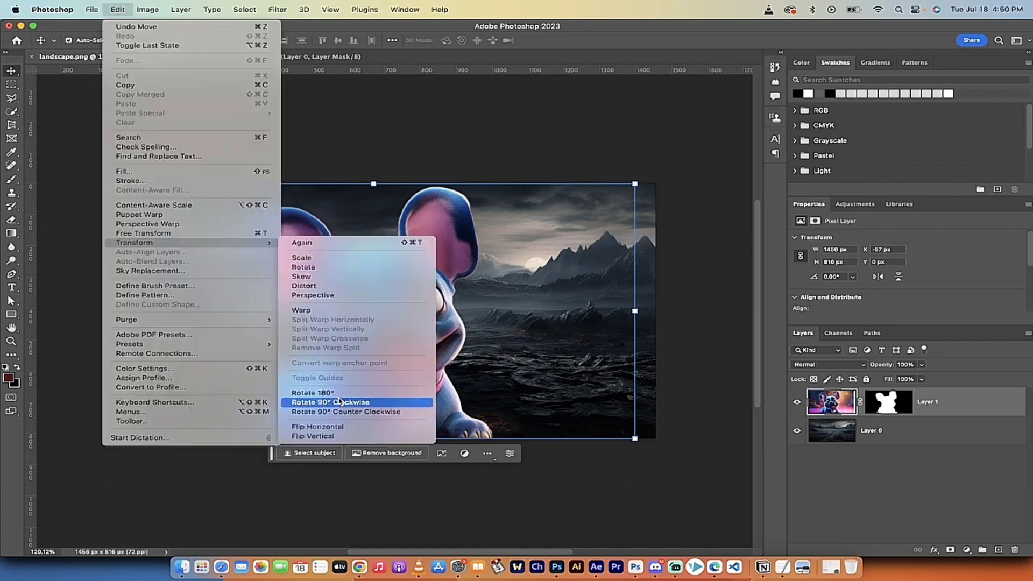
left_click(345, 427)
left_click_drag(420, 383, 401, 373)
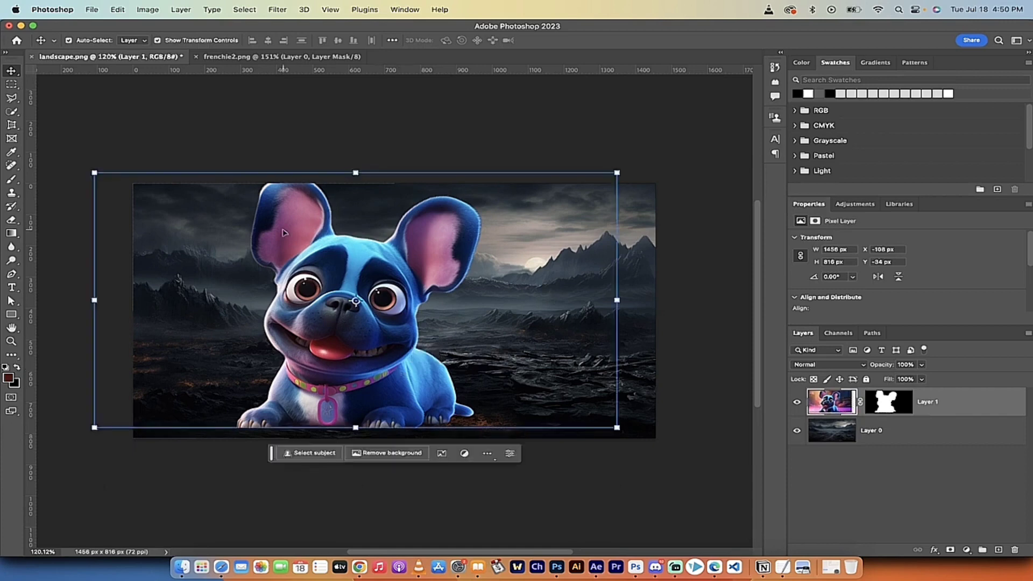
- Scale the dog layer down to about 540 px wide and place it near the landscape's lower-left corner
left_click_drag(365, 300, 376, 294)
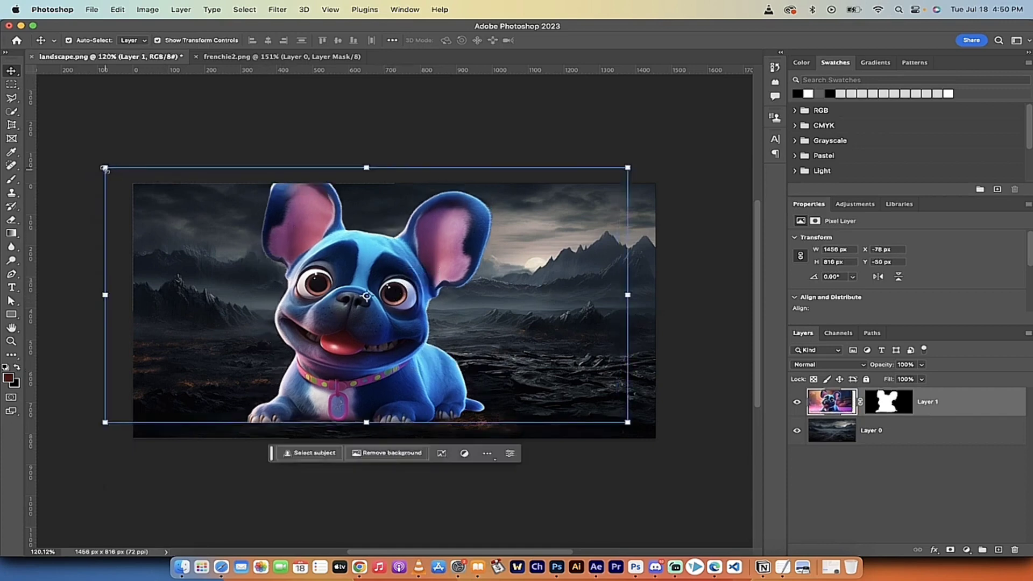
left_click_drag(105, 168, 433, 324)
left_click_drag(585, 414, 350, 427)
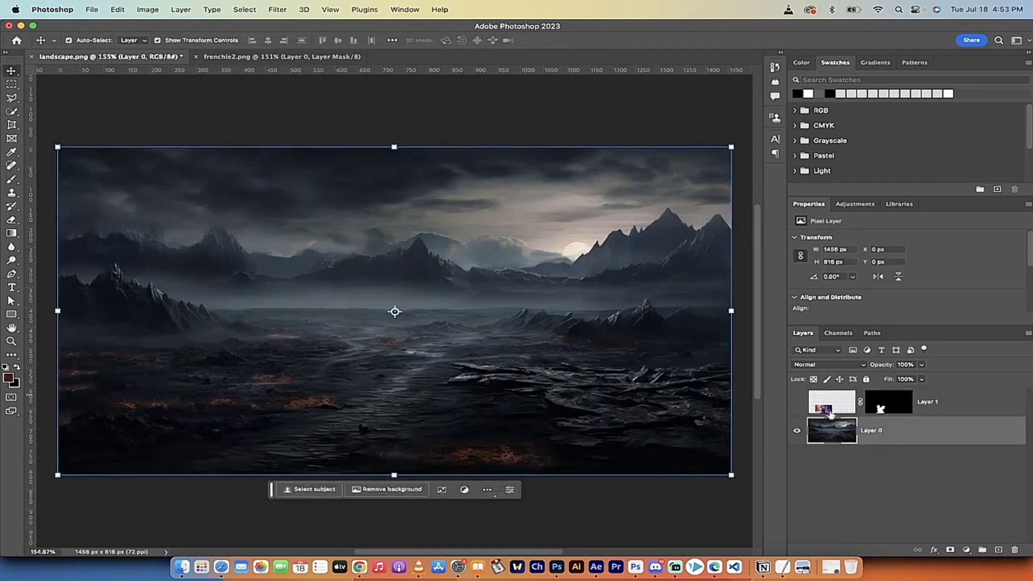
- Toggle the dog layer's visibility repeatedly to compare the landscape with and without the dog
left_click(797, 404)
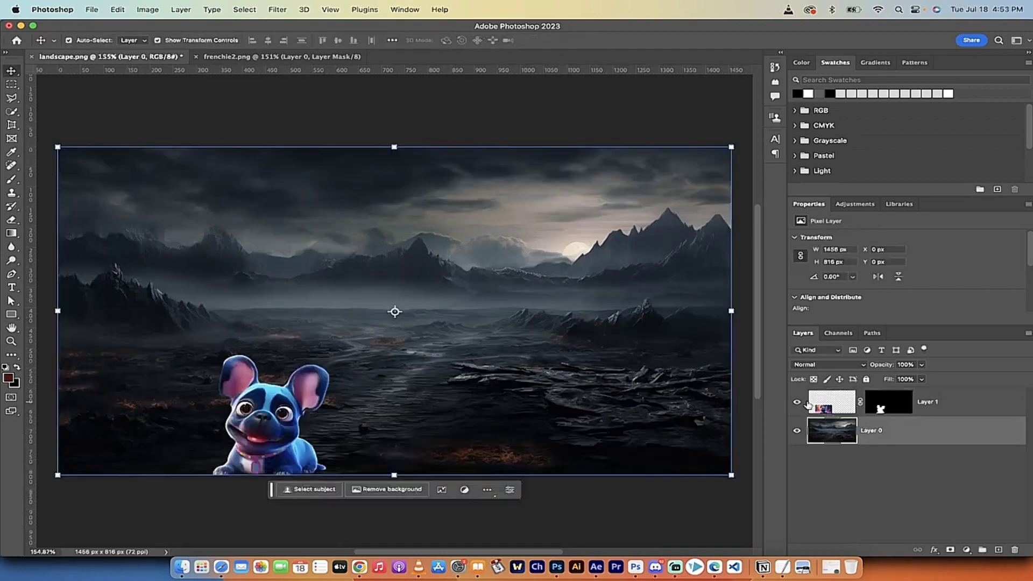
left_click(797, 404)
left_click(797, 404)
left_click(797, 404)
left_click(797, 404)
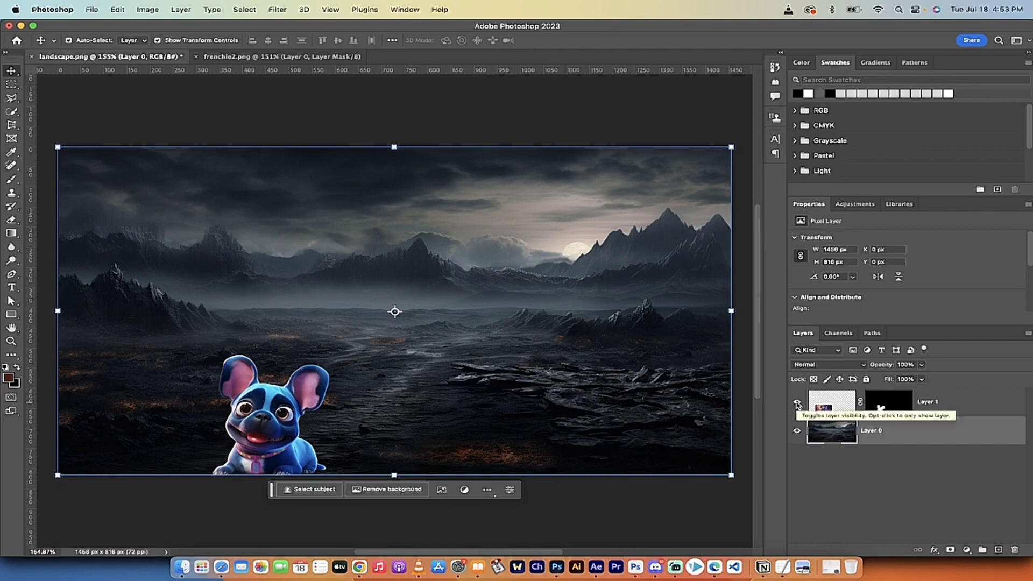
- Hide the dog layer and apply the Depth Blur neural filter to the landscape layer with a blur strength below 50
left_click(797, 404)
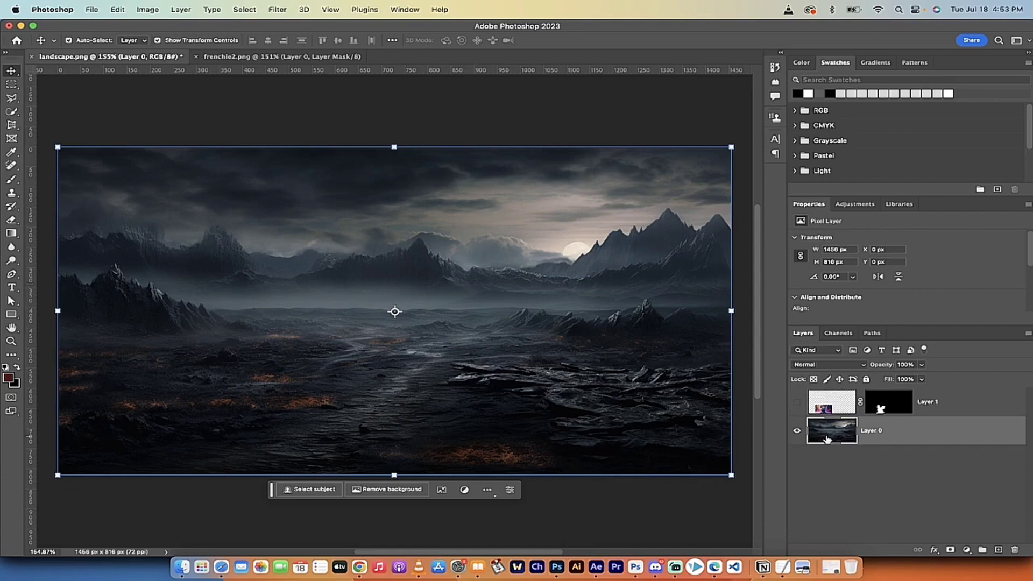
left_click(275, 8)
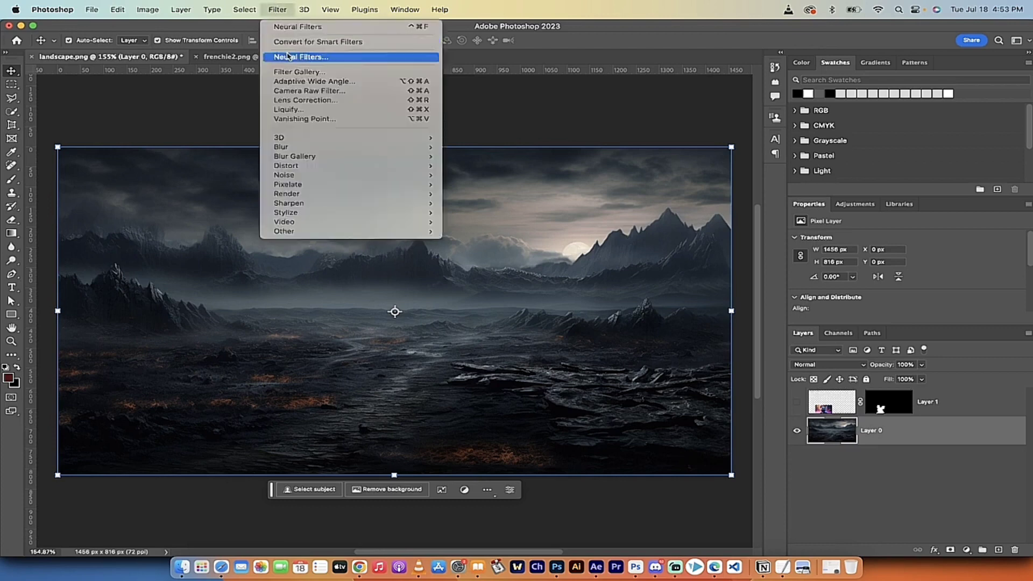
left_click(289, 56)
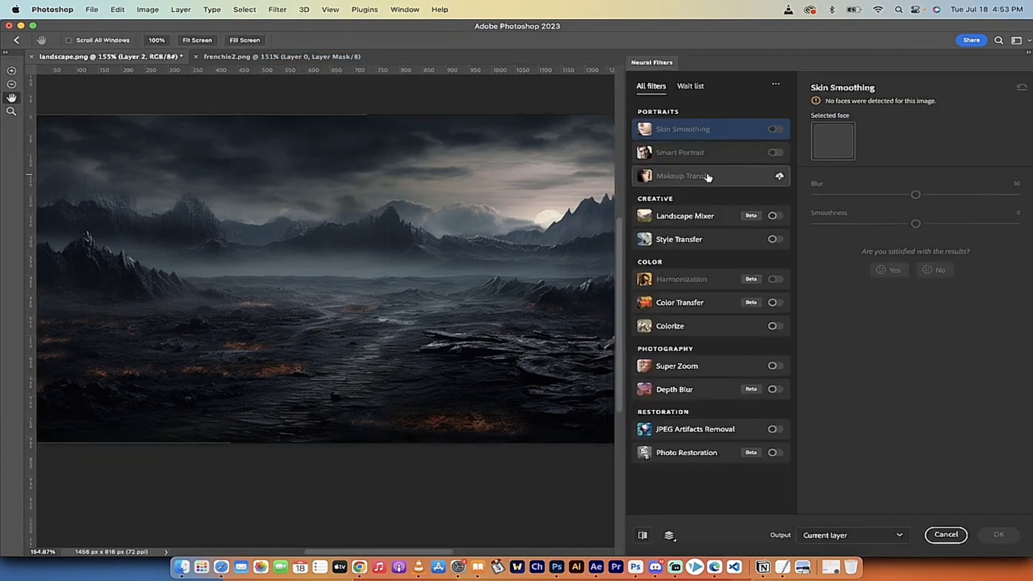
mouse_move(703, 394)
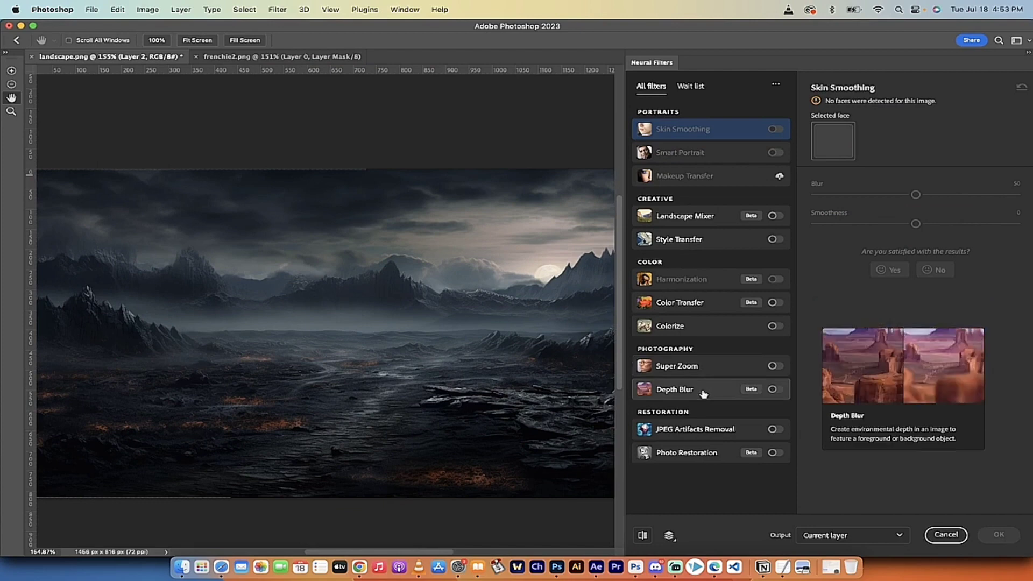
left_click(774, 391)
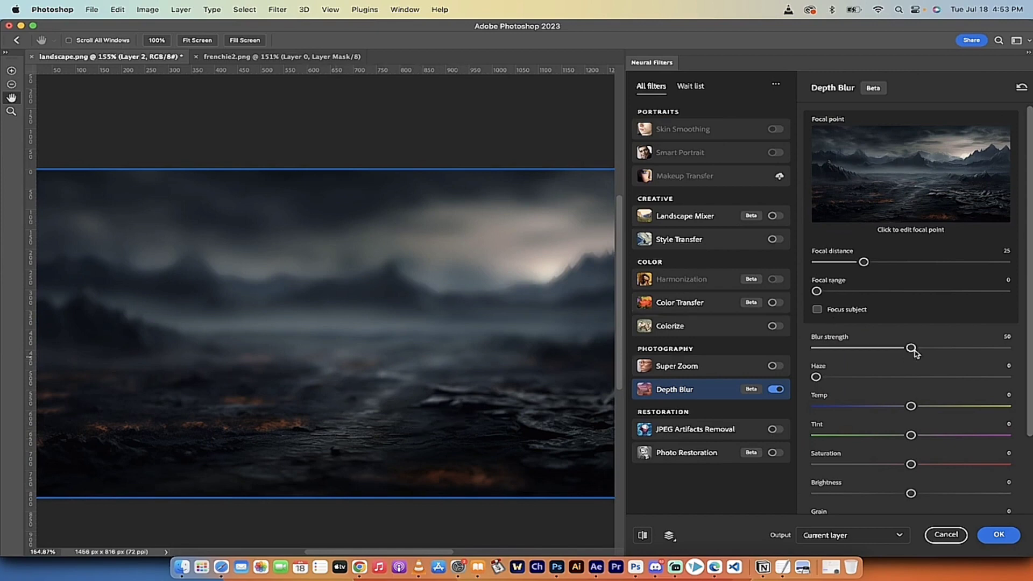
left_click_drag(912, 350, 853, 351)
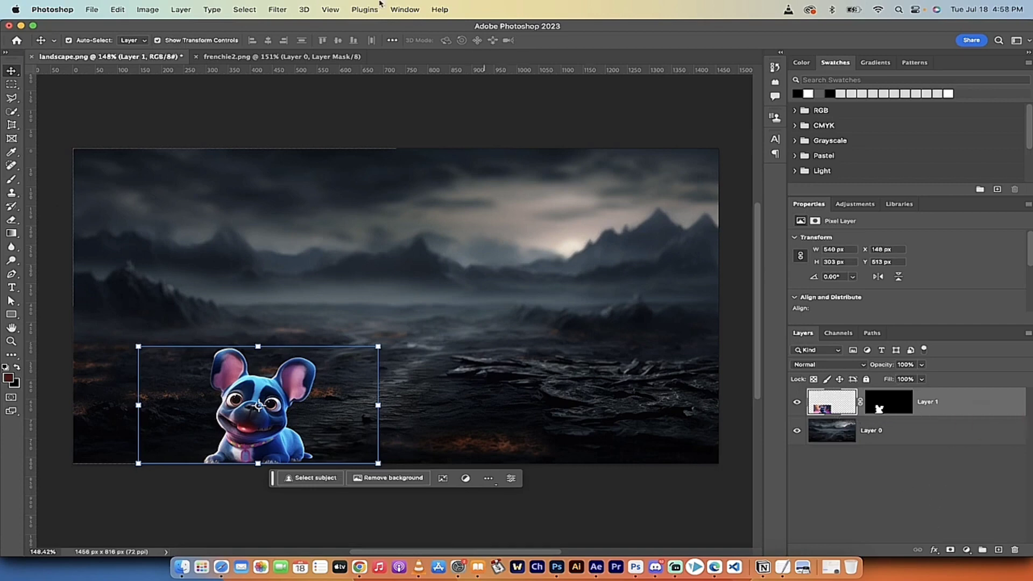
- Enable the Harmonization neural filter on the dog layer with Layer 0 as the reference image
left_click(278, 8)
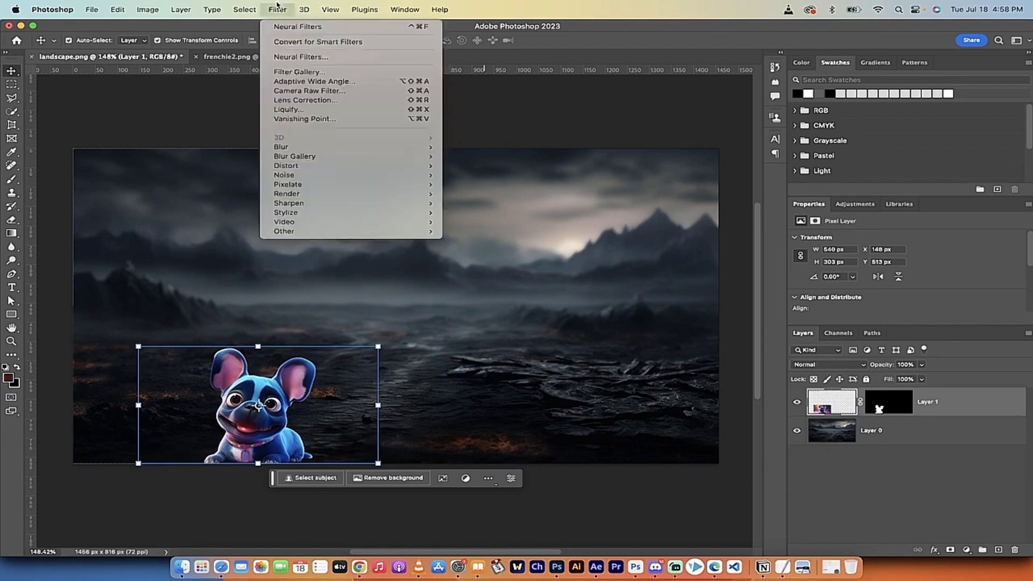
left_click(290, 57)
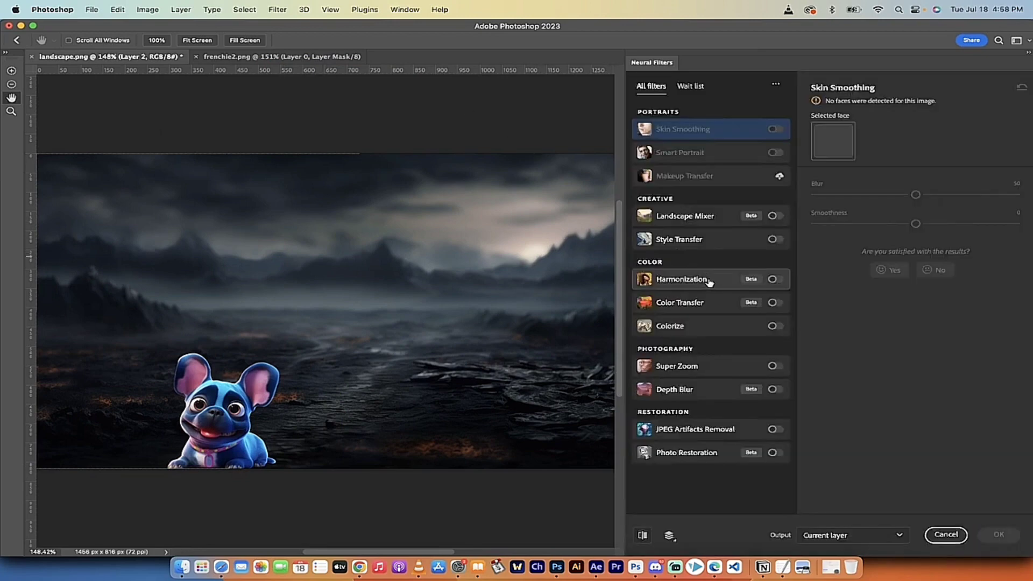
mouse_move(709, 282)
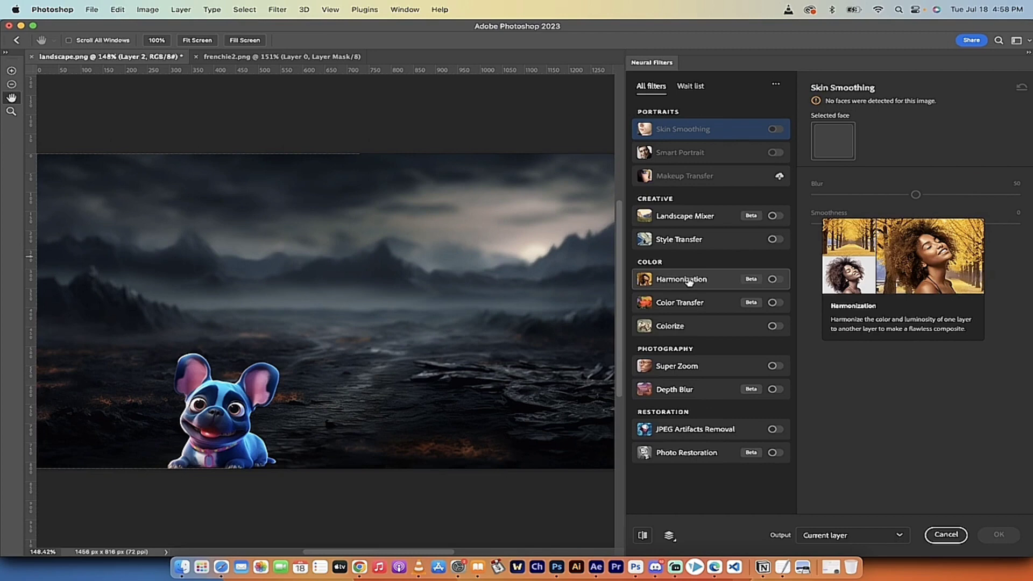
left_click(775, 280)
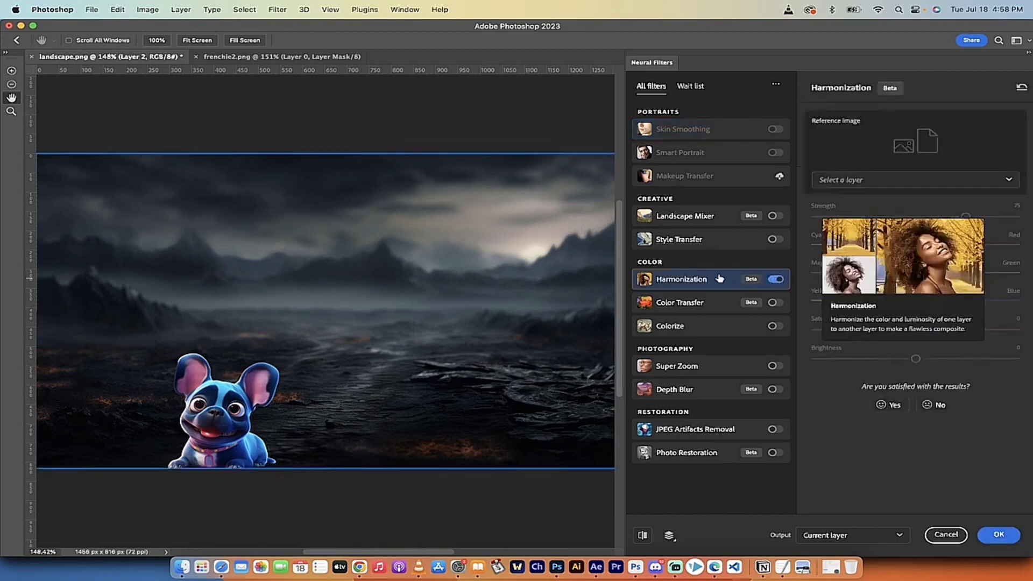
left_click(864, 185)
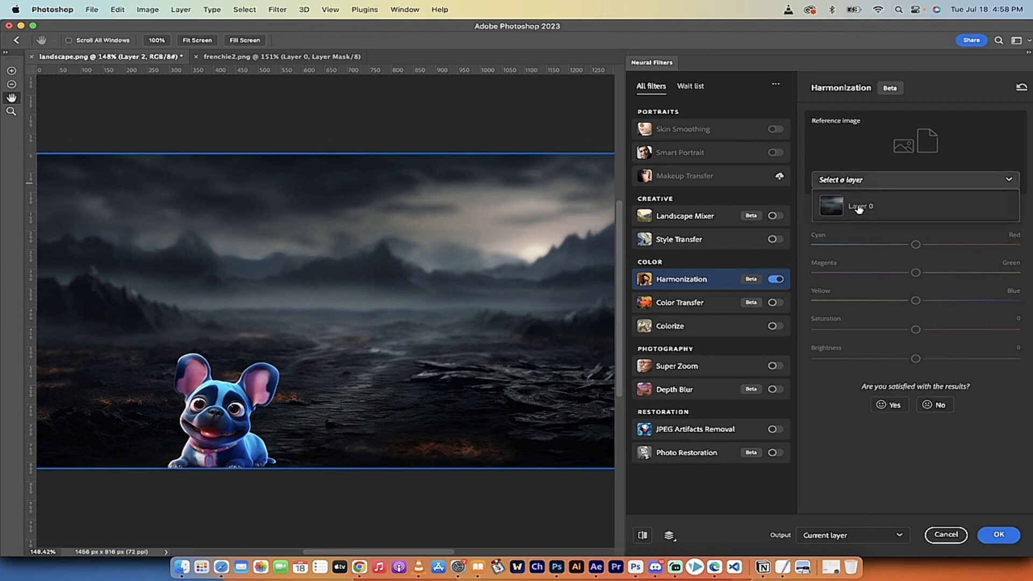
left_click(859, 208)
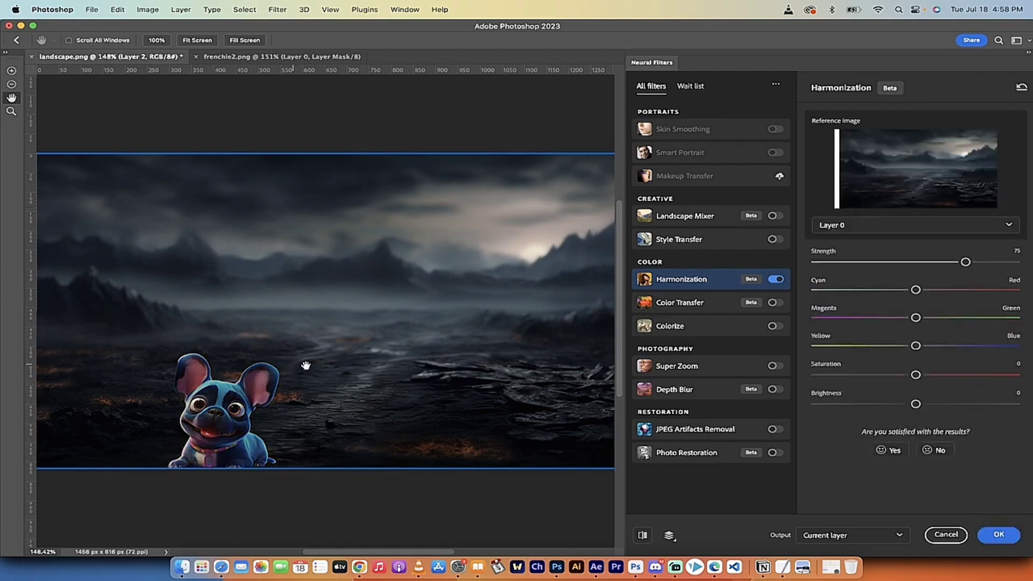
- Adjust the harmonization's cyan–red balance on the dog, trying a strong cyan shift and returning close to neutral
scroll(306, 366, "down", 2)
scroll(302, 362, "up", 3)
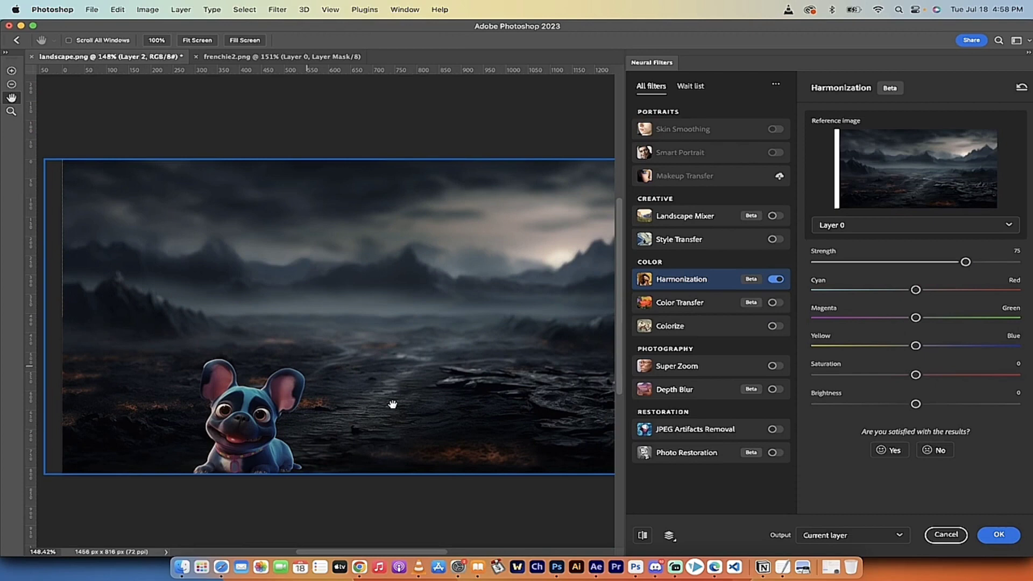
left_click_drag(914, 294, 844, 293)
left_click_drag(911, 291, 917, 294)
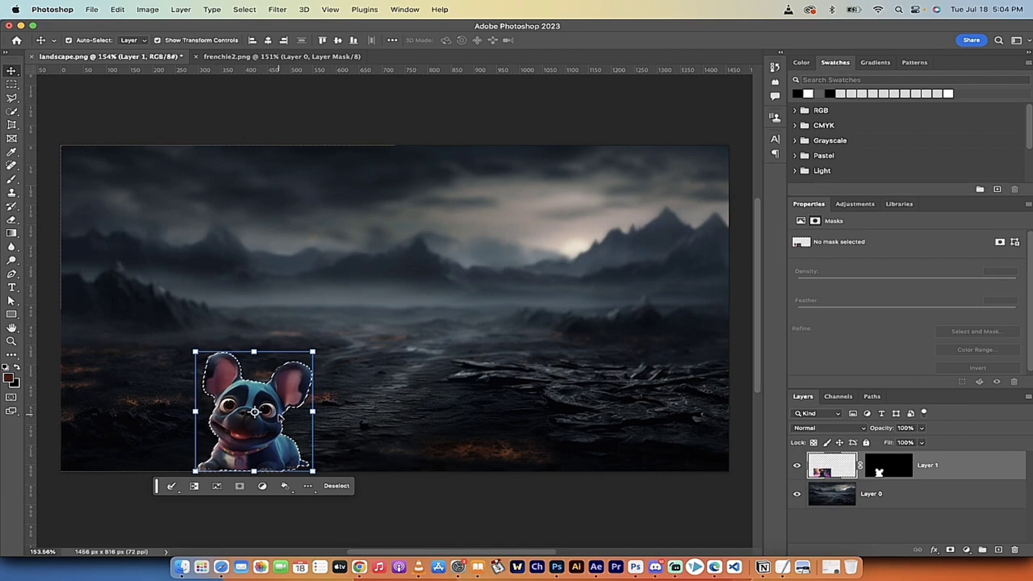
scroll(289, 412, "up", 4)
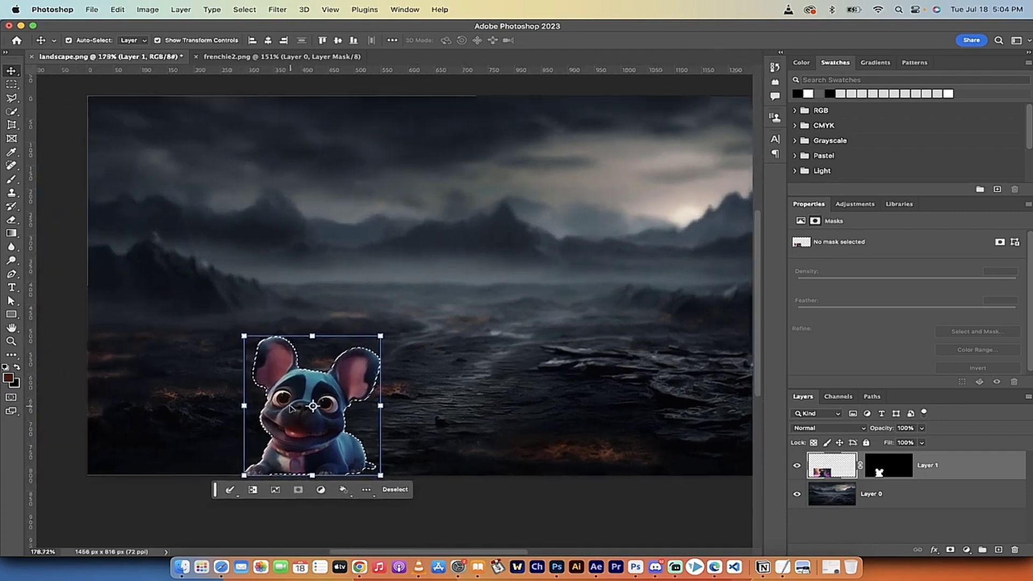
scroll(291, 409, "down", 2)
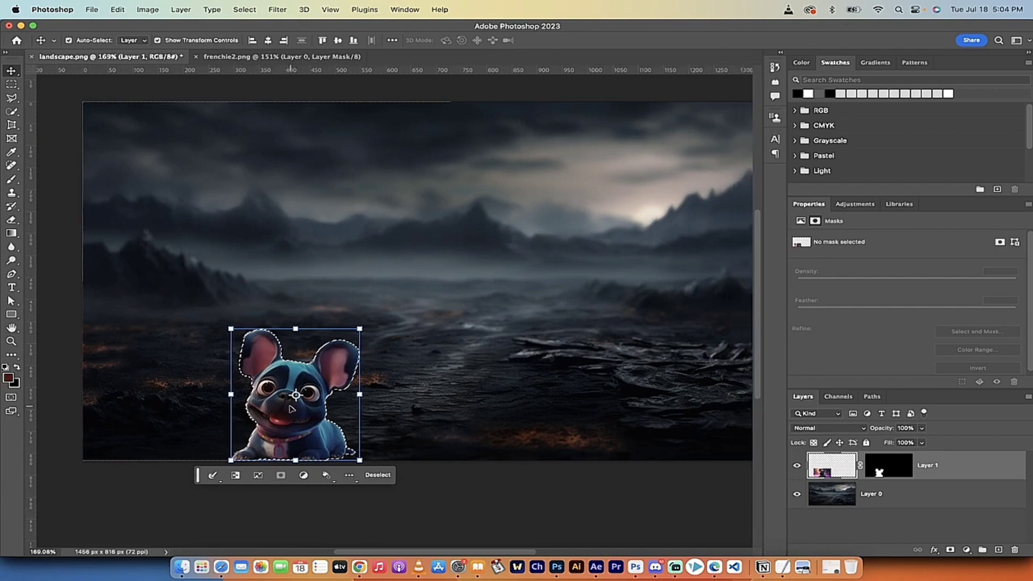
- Clear the selection around the dog and make Layer 1 the active layer
scroll(289, 407, "up", 1)
scroll(289, 406, "right", 1)
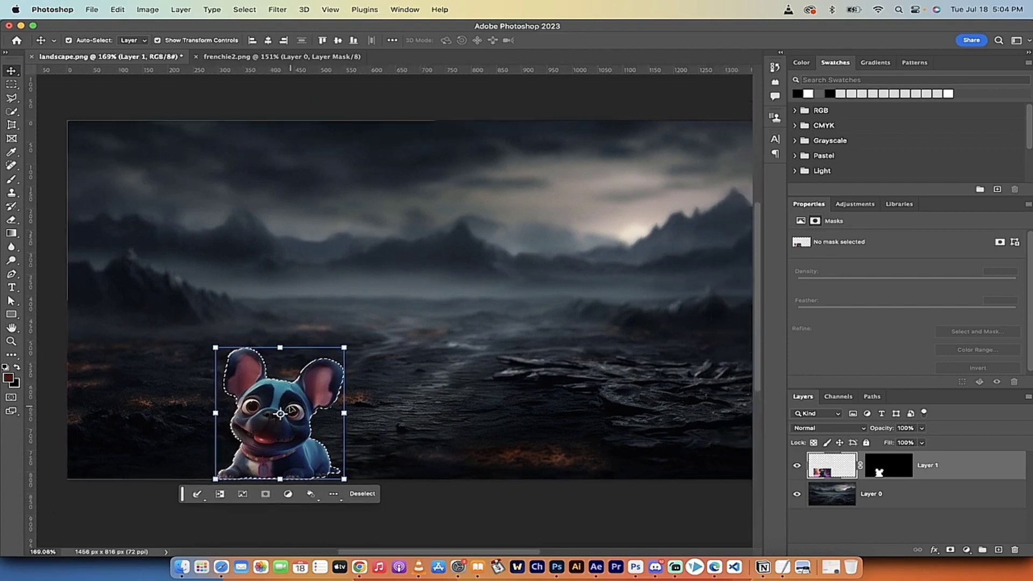
left_click(362, 493)
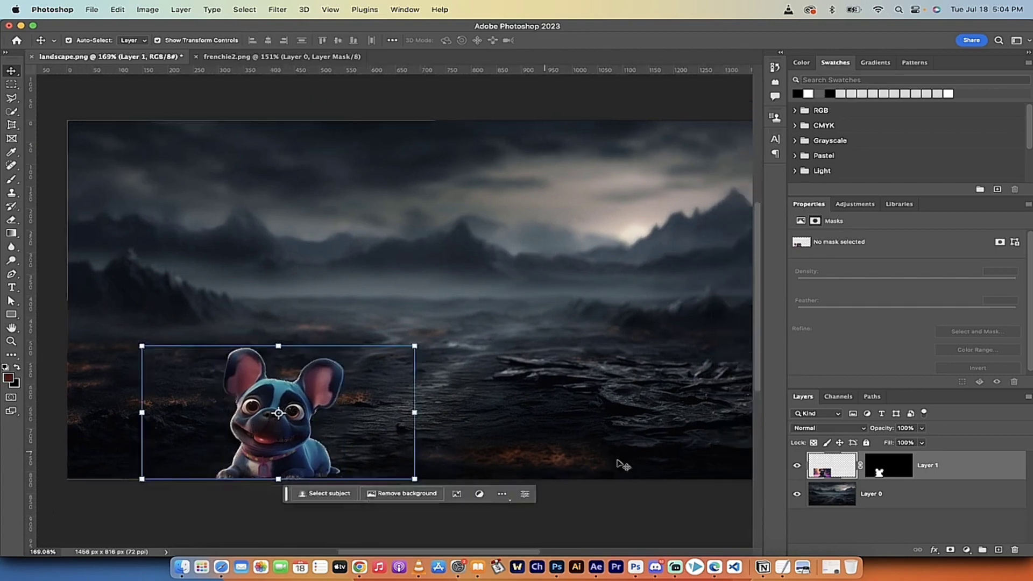
left_click(964, 469)
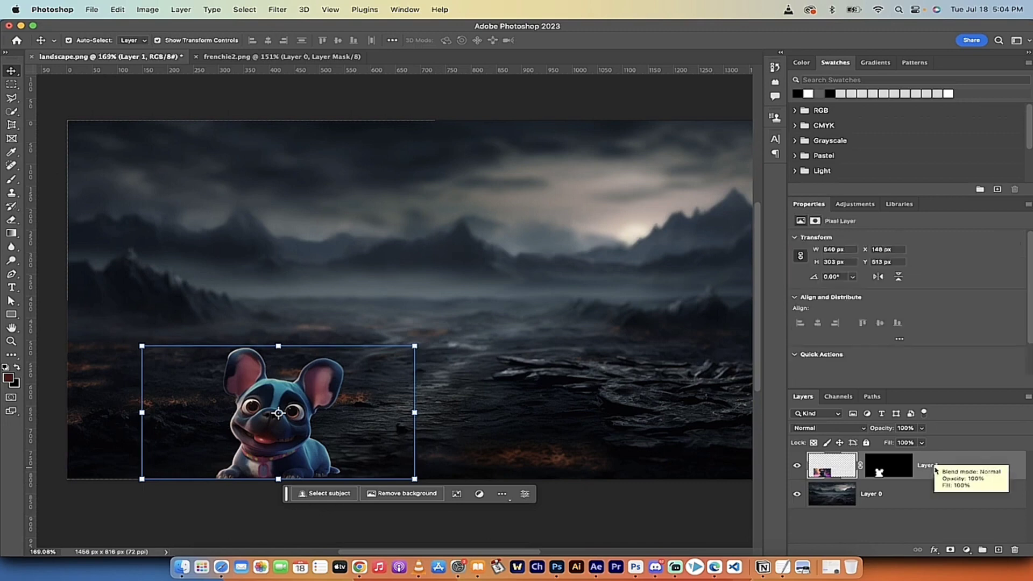
- Add a Curves adjustment layer above the dog and clip it to Layer 1
left_click(966, 551)
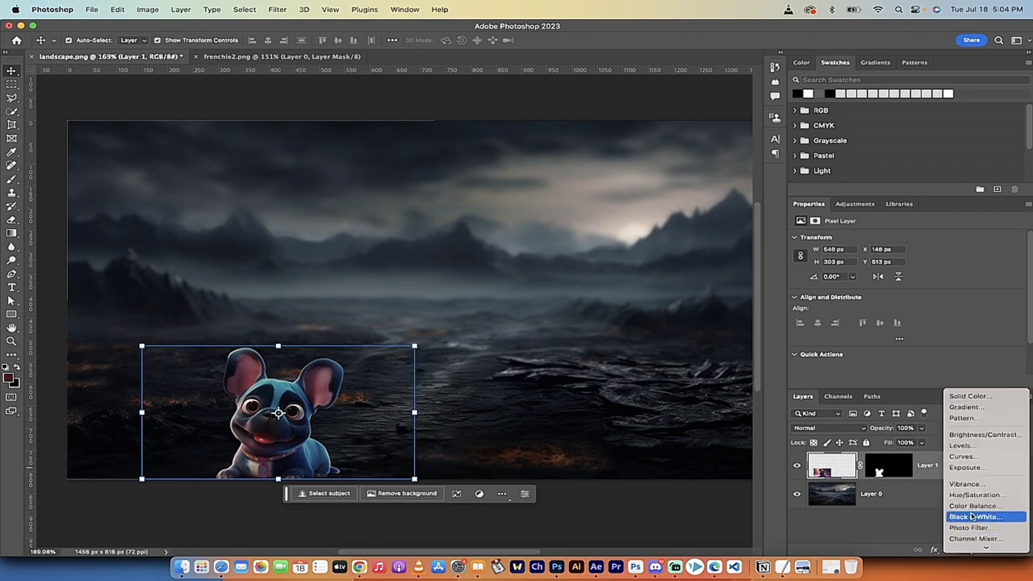
left_click(967, 457)
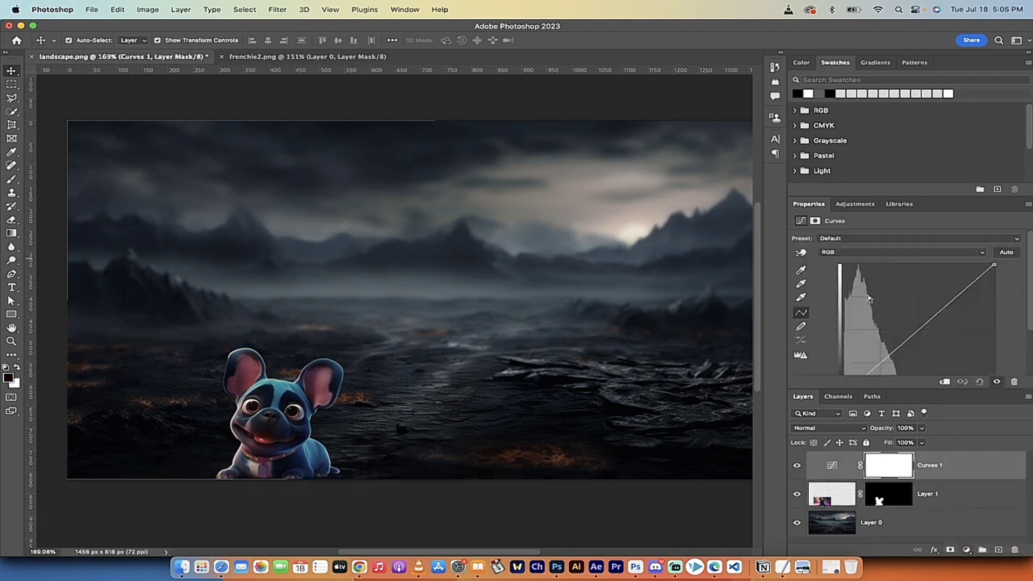
scroll(869, 298, "down", 1)
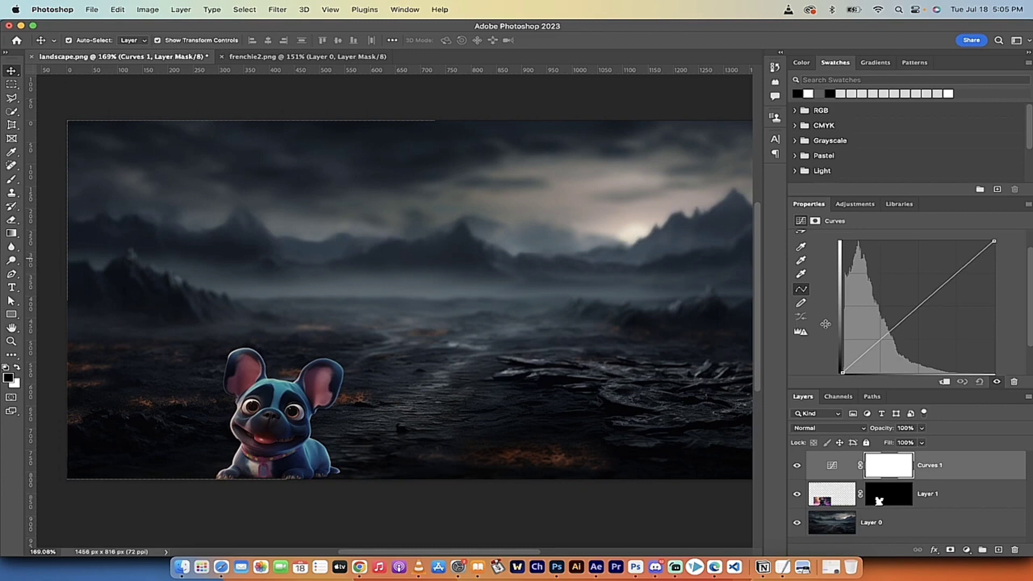
left_click(939, 469)
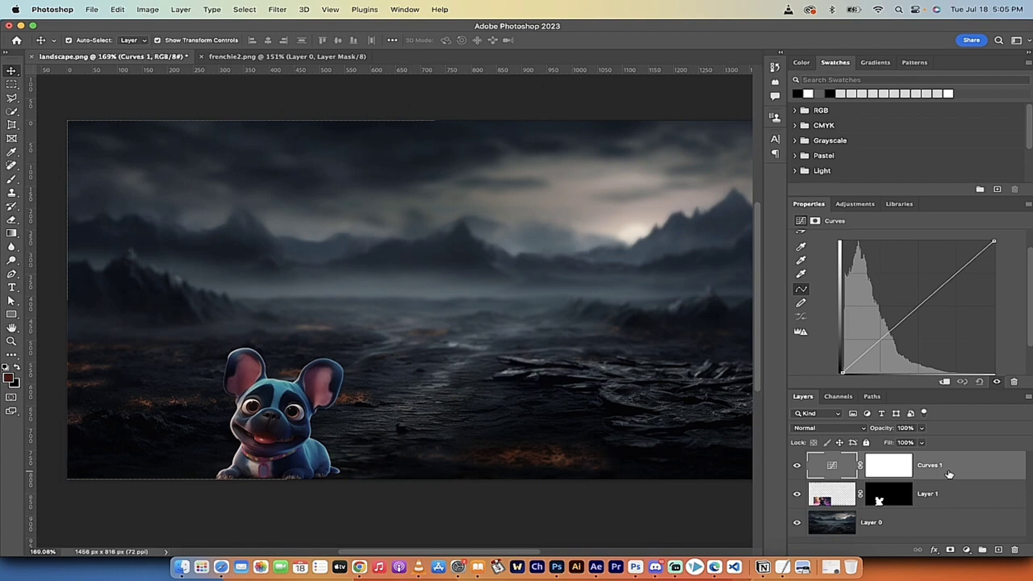
left_click(919, 479, "alt")
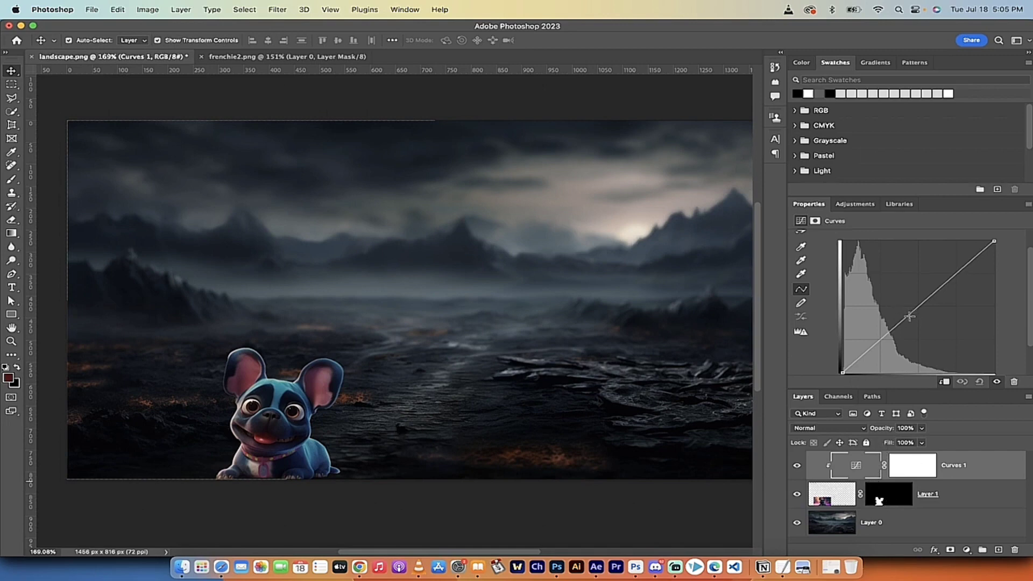
- Add a point to the lower part of the dog's RGB curve and place it at input 77, output 88
scroll(909, 315, "down", 1)
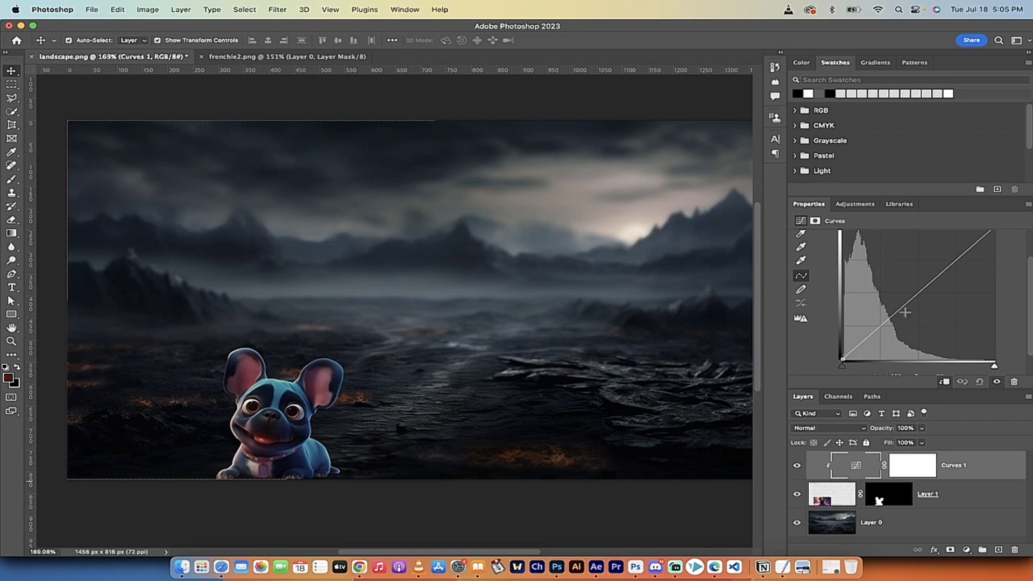
mouse_move(897, 306)
left_mouse_down()
mouse_move(921, 360)
mouse_move(909, 301)
mouse_move(846, 288)
mouse_move(867, 288)
mouse_move(892, 325)
mouse_move(885, 316)
left_mouse_up()
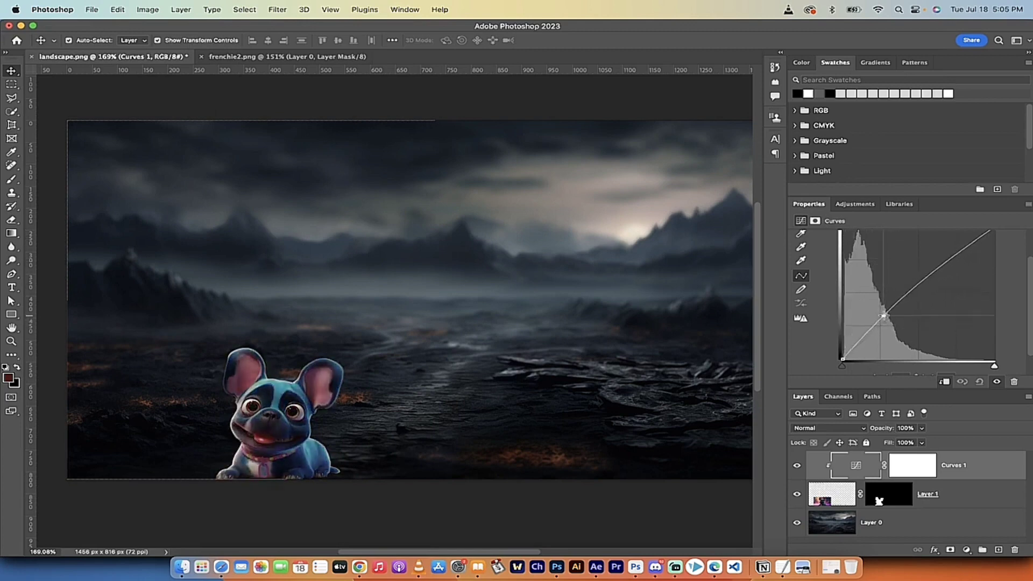
scroll(904, 307, "up", 2)
scroll(904, 307, "down", 2)
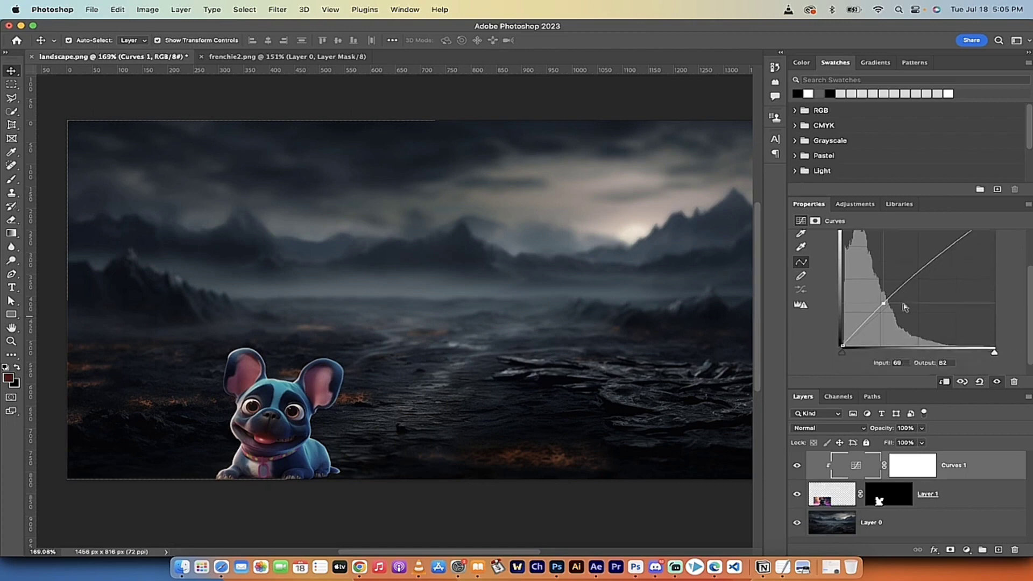
left_click_drag(883, 304, 889, 311)
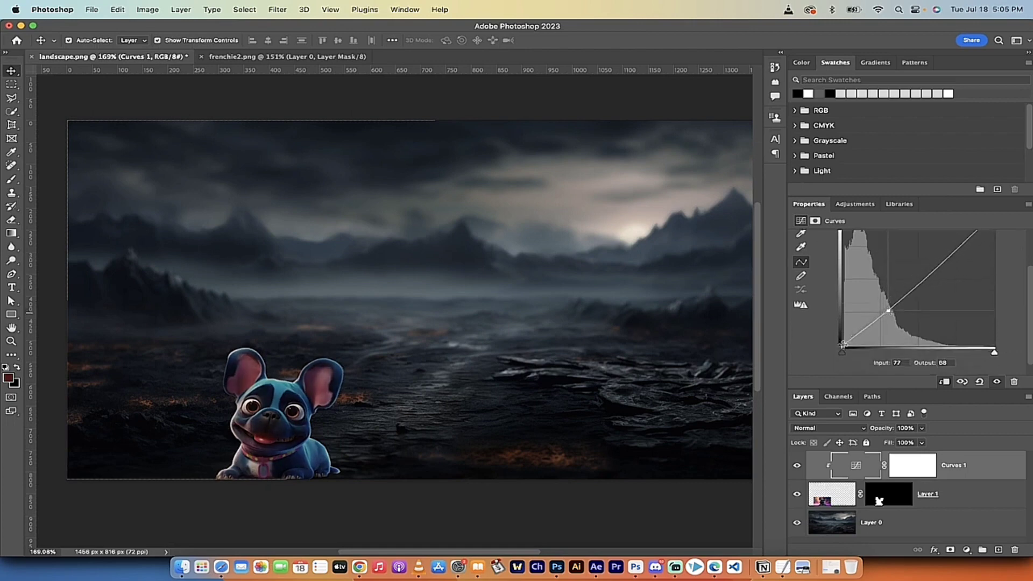
scroll(929, 276, "up", 2)
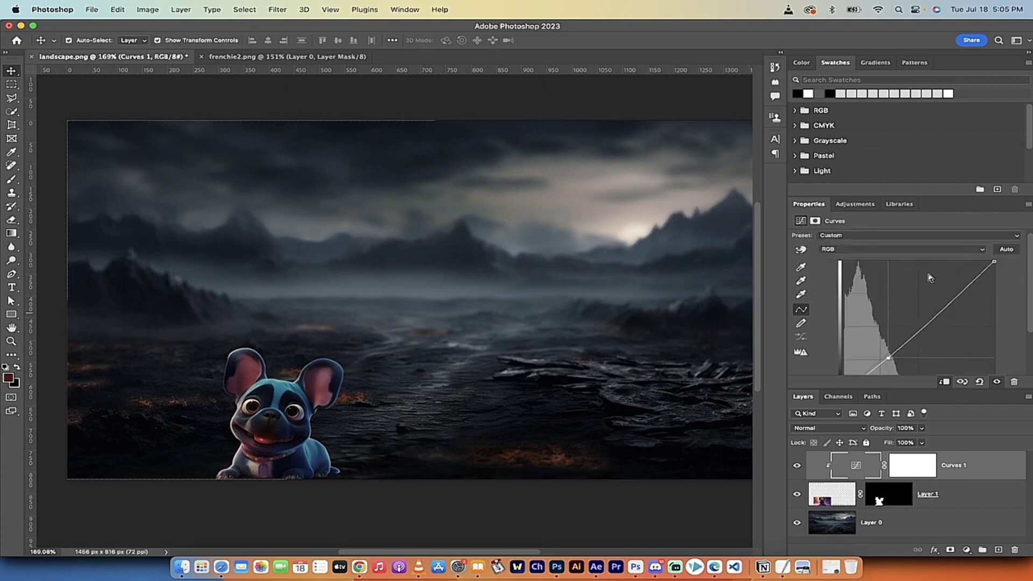
- Add a second point near the highlight end of the dog's curve and pull it below the diagonal to darken the dog
mouse_move(994, 261)
left_mouse_down()
mouse_move(996, 279)
mouse_move(1019, 279)
mouse_move(1012, 286)
mouse_move(994, 261)
left_mouse_up()
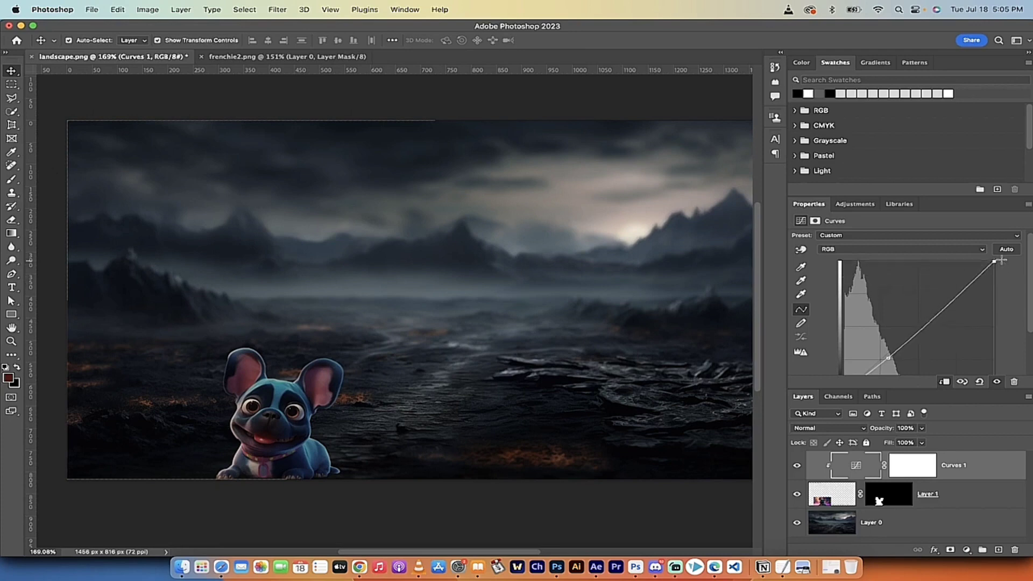
left_click(971, 294)
mouse_move(972, 294)
left_mouse_down()
mouse_move(964, 328)
mouse_move(969, 296)
left_mouse_up()
left_click_drag(972, 298, 970, 296)
scroll(891, 343, "down", 1)
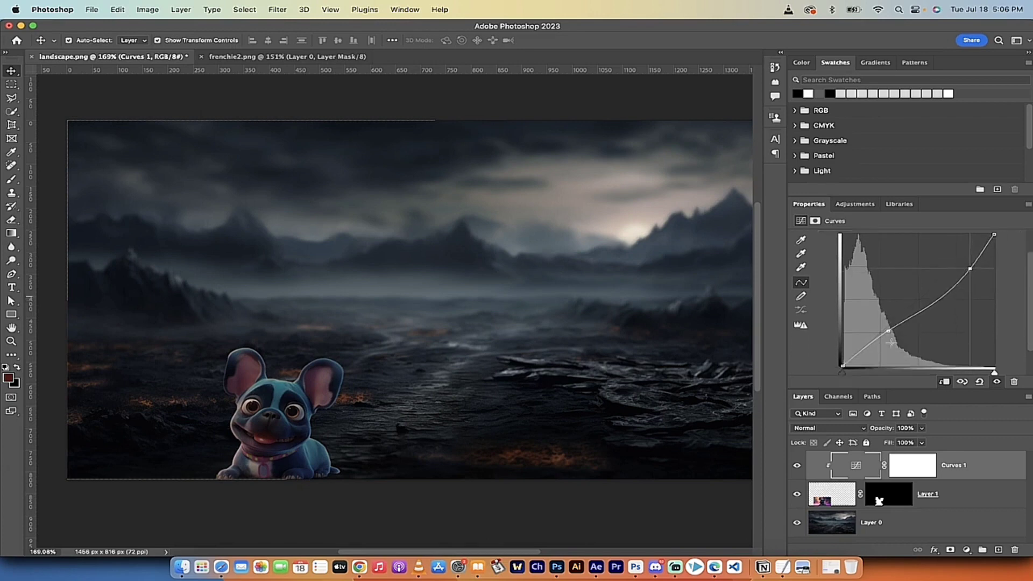
- Refine the dog's curve by lowering the shadow point slightly, adding a midtone point below the diagonal and shifting the white point slightly inward
left_click_drag(889, 333, 893, 336)
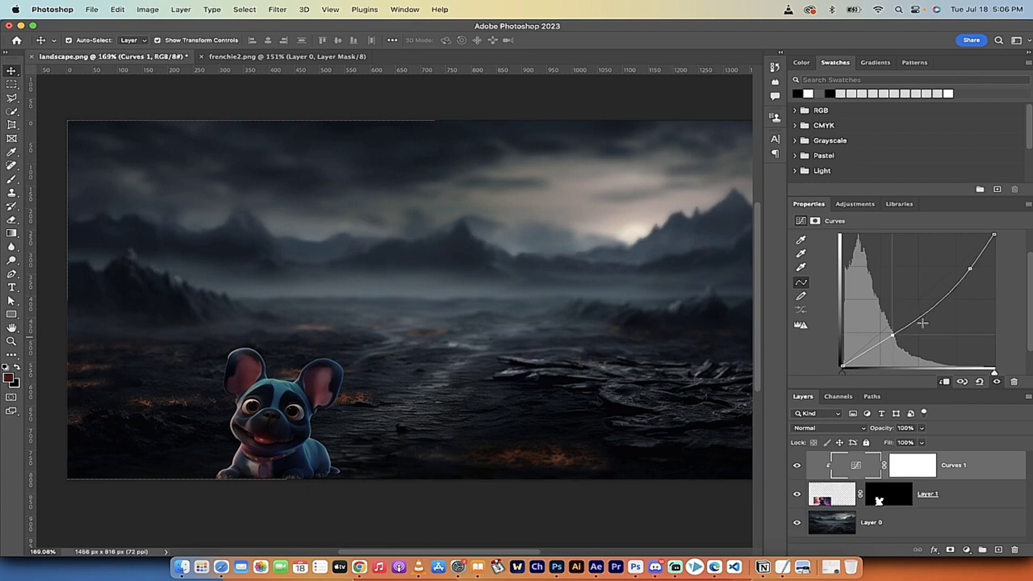
left_click(933, 311)
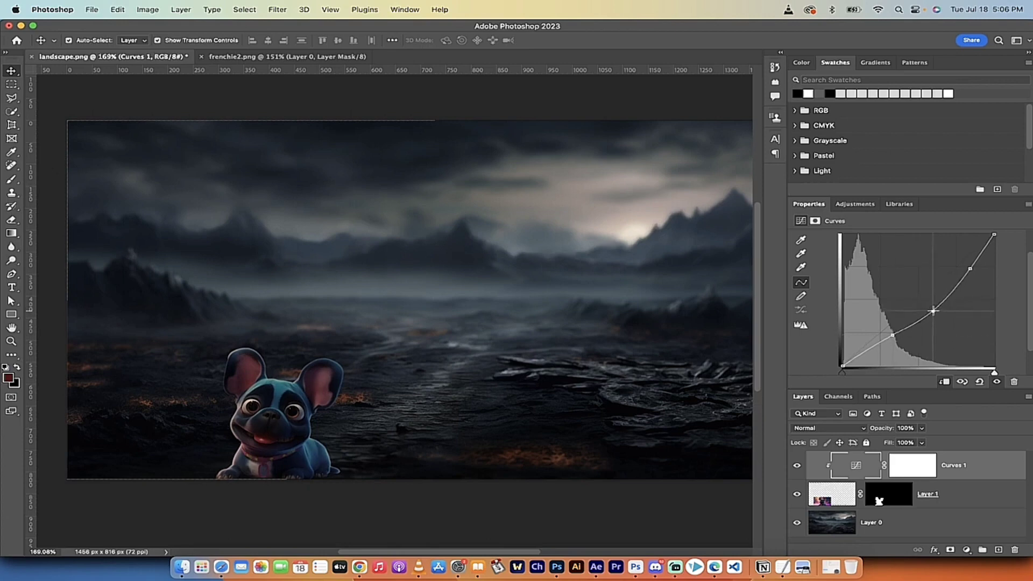
left_click_drag(935, 311, 937, 311)
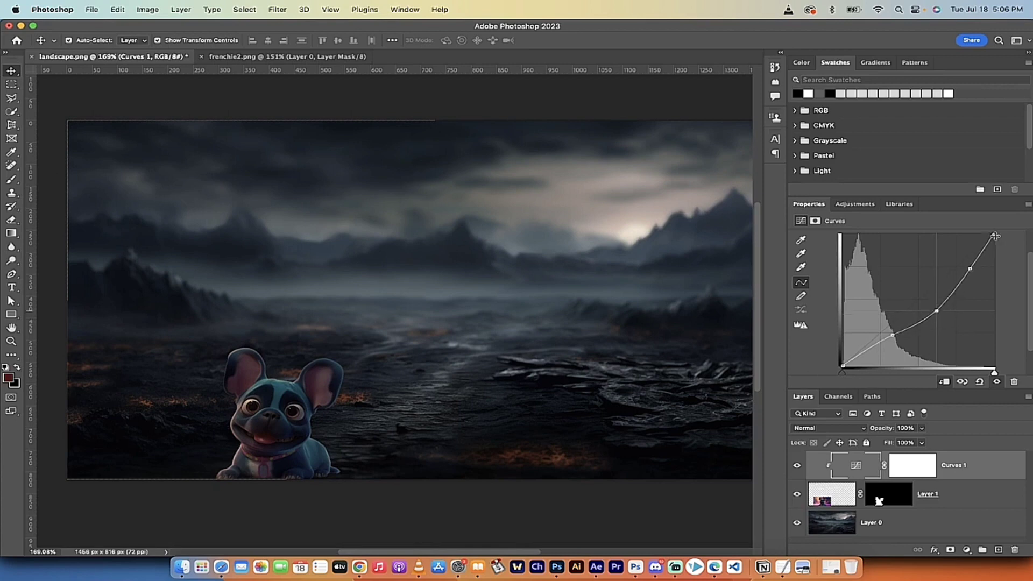
left_click_drag(995, 236, 968, 267)
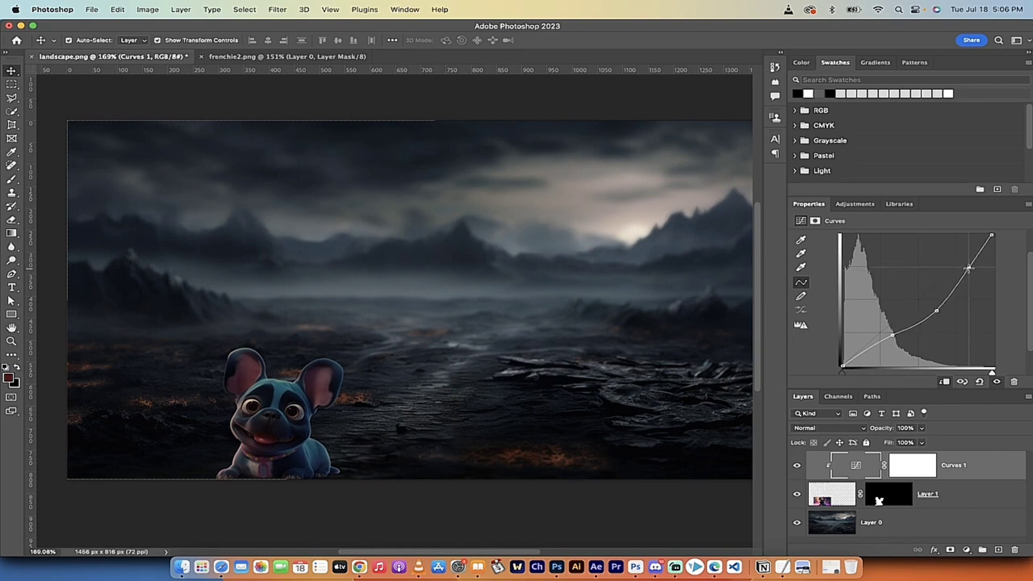
left_click_drag(937, 311, 939, 309)
left_click_drag(890, 334, 891, 336)
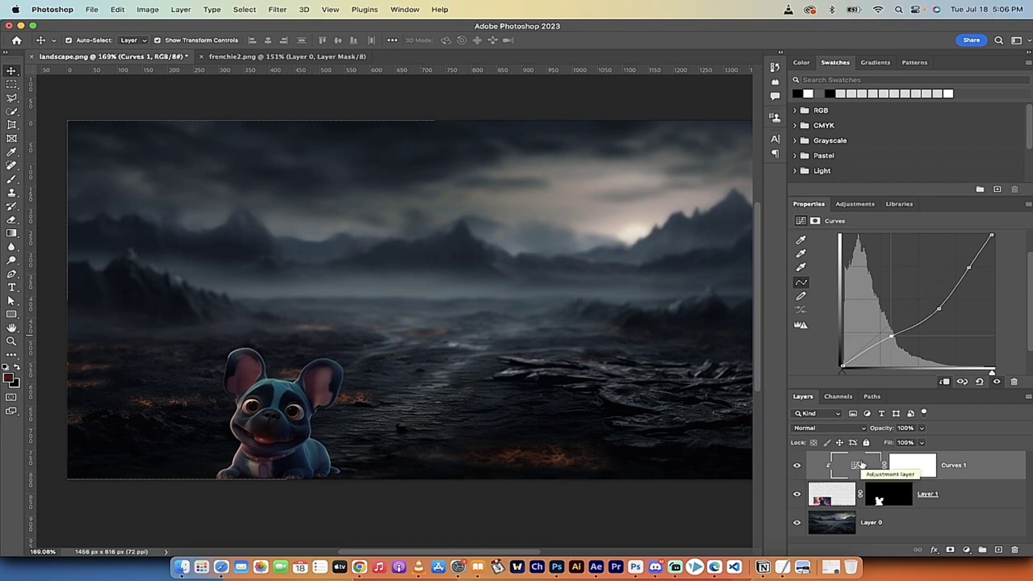
left_click(961, 550)
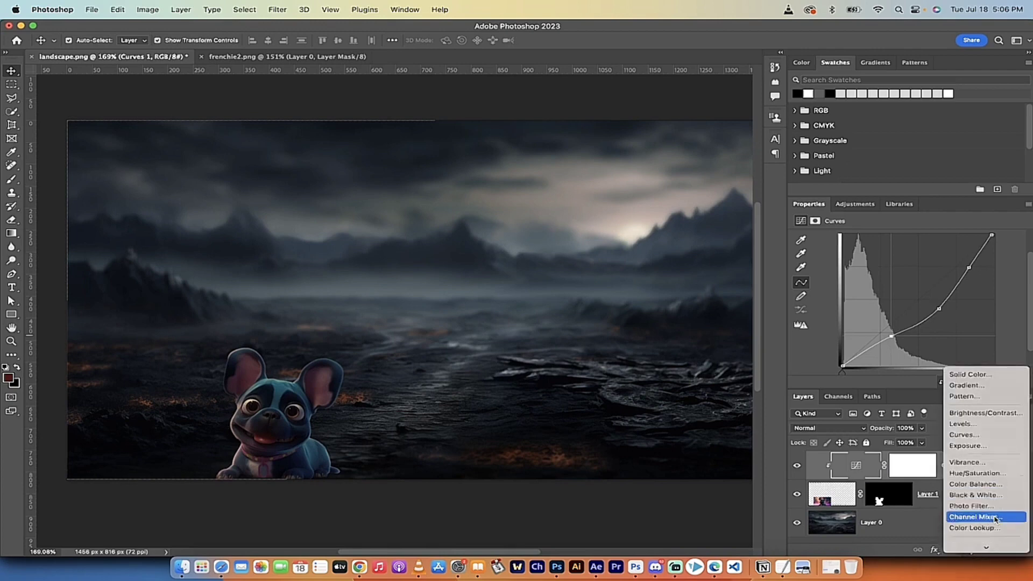
left_click(981, 415)
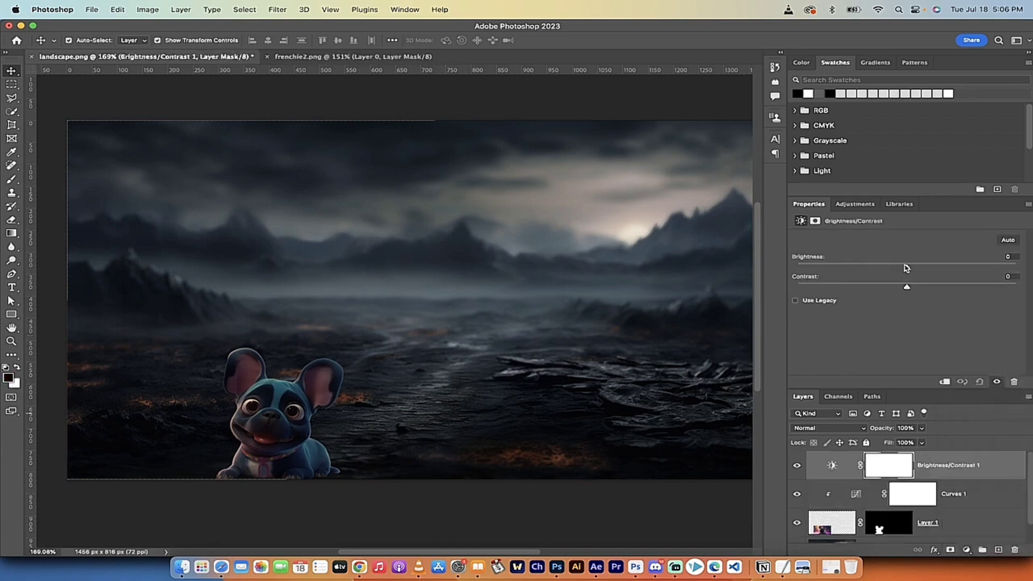
mouse_move(906, 268)
left_mouse_down()
mouse_move(844, 269)
mouse_move(903, 269)
left_mouse_up()
left_click(958, 471)
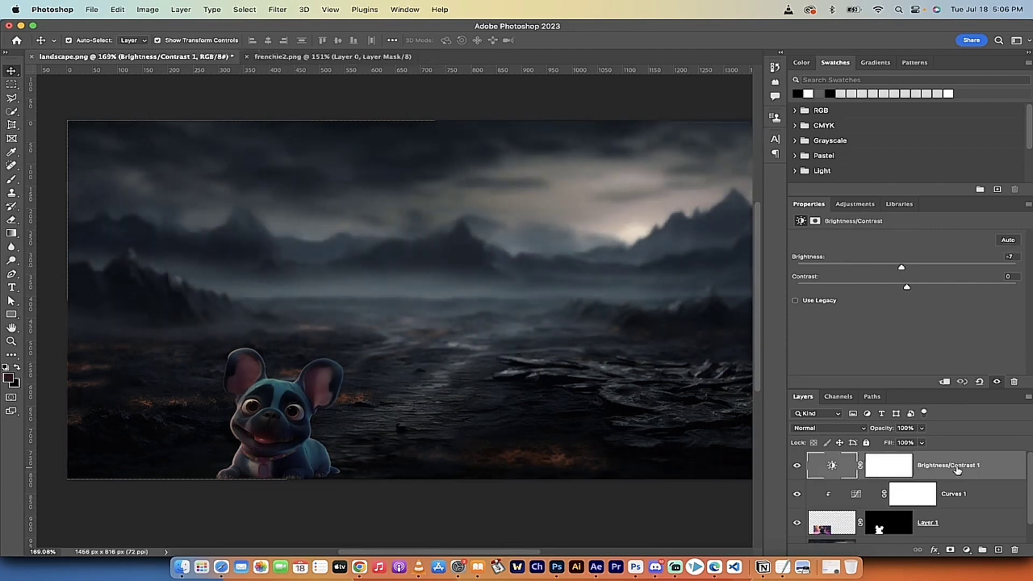
key("BackSpace")
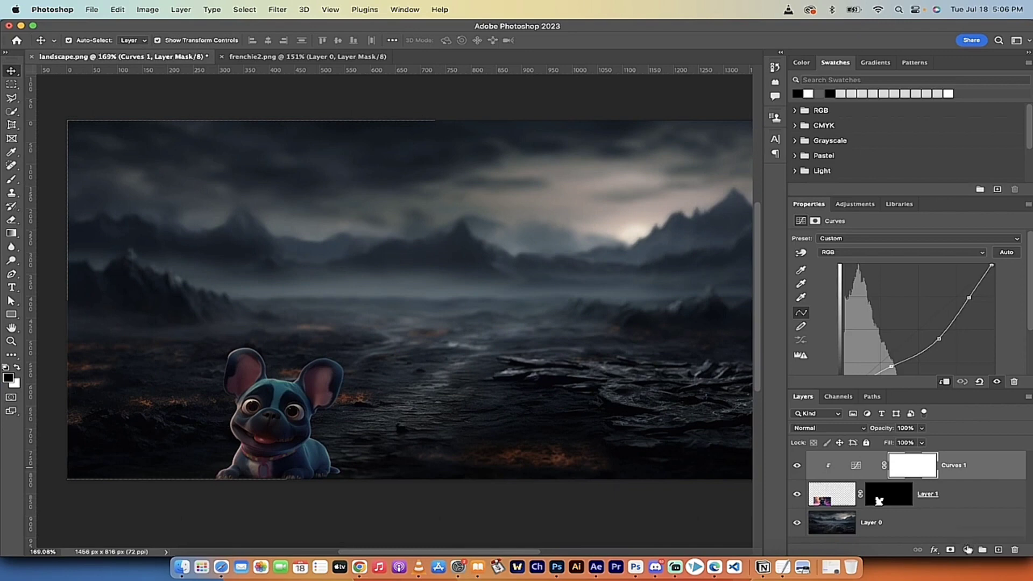
- Add a Brightness/Contrast adjustment layer clipped to the dog, with brightness -10 and contrast -7
left_click(967, 550)
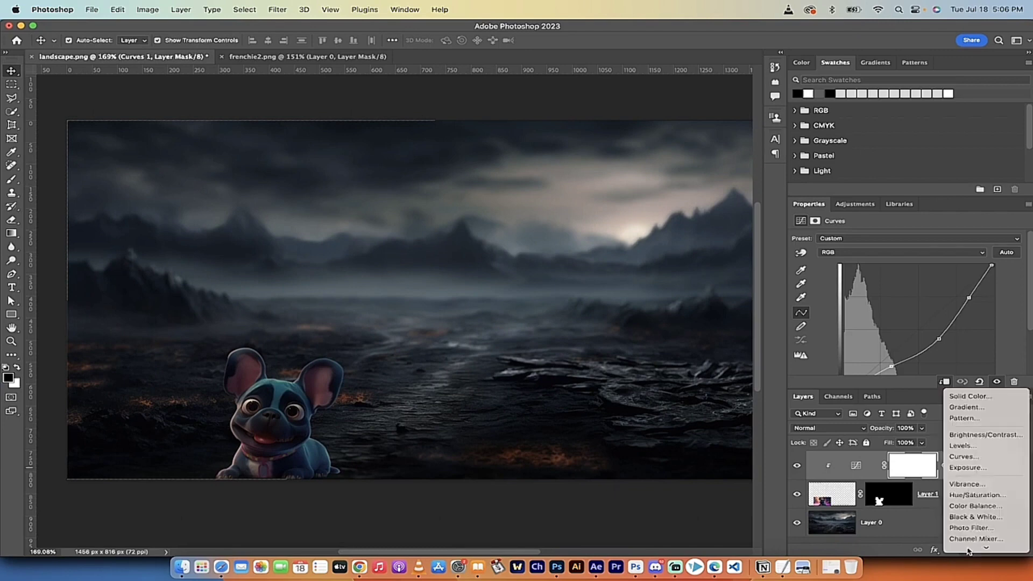
left_click(986, 435)
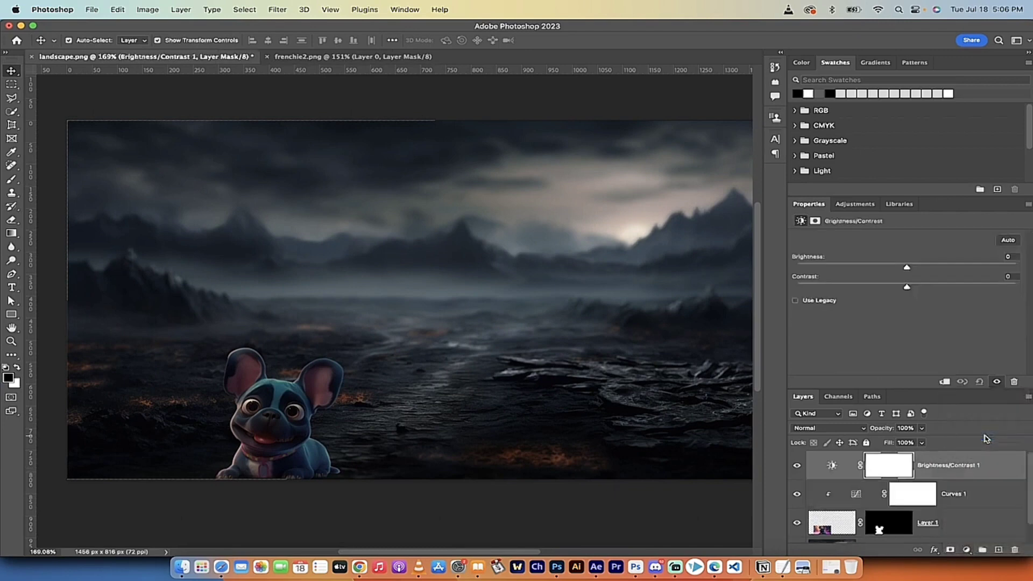
left_click(939, 479, "alt")
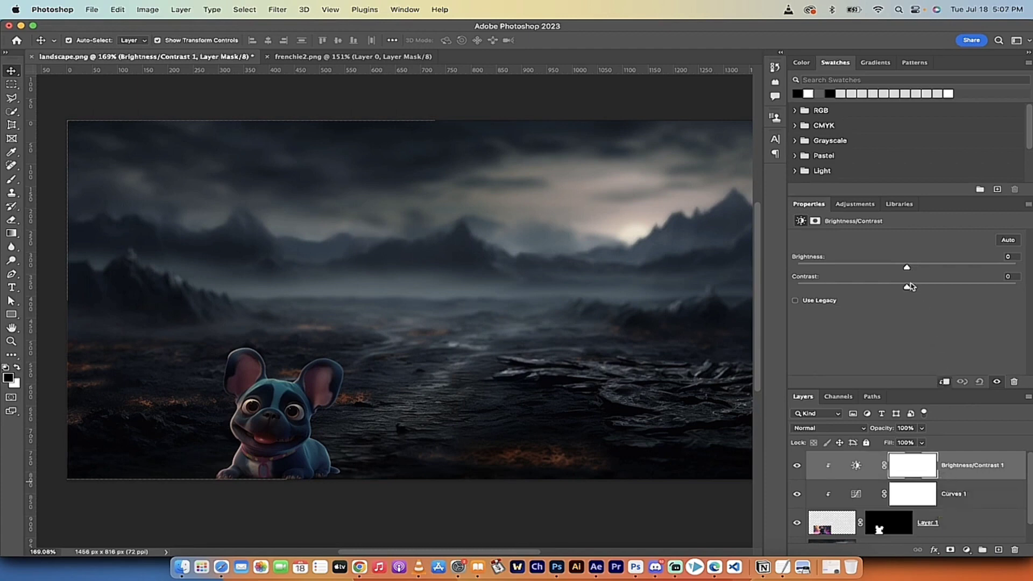
mouse_move(908, 269)
left_mouse_down()
mouse_move(828, 271)
mouse_move(949, 279)
mouse_move(847, 275)
mouse_move(898, 284)
left_mouse_up()
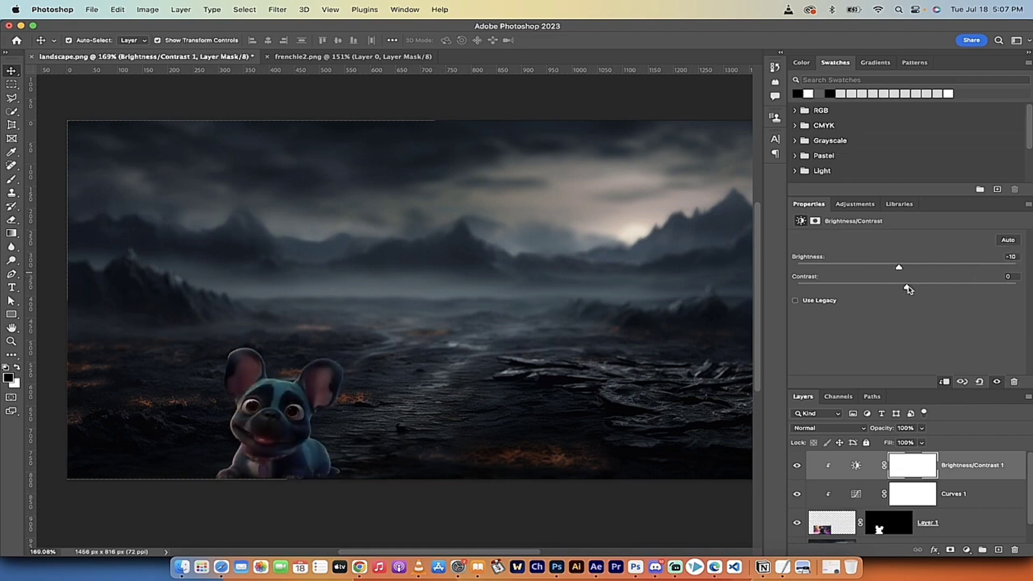
mouse_move(908, 289)
left_mouse_down()
mouse_move(942, 286)
mouse_move(849, 290)
mouse_move(892, 290)
left_mouse_up()
- Add a Vibrance adjustment layer above Brightness/Contrast 1 and clip it to the dog's layer stack
scroll(538, 337, "down", 3)
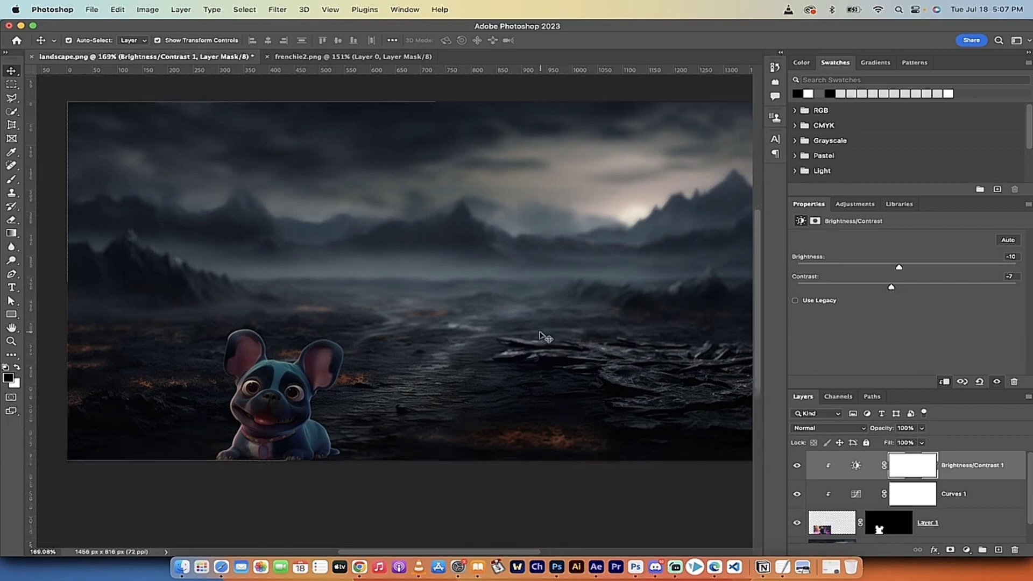
scroll(538, 377, "down", 4)
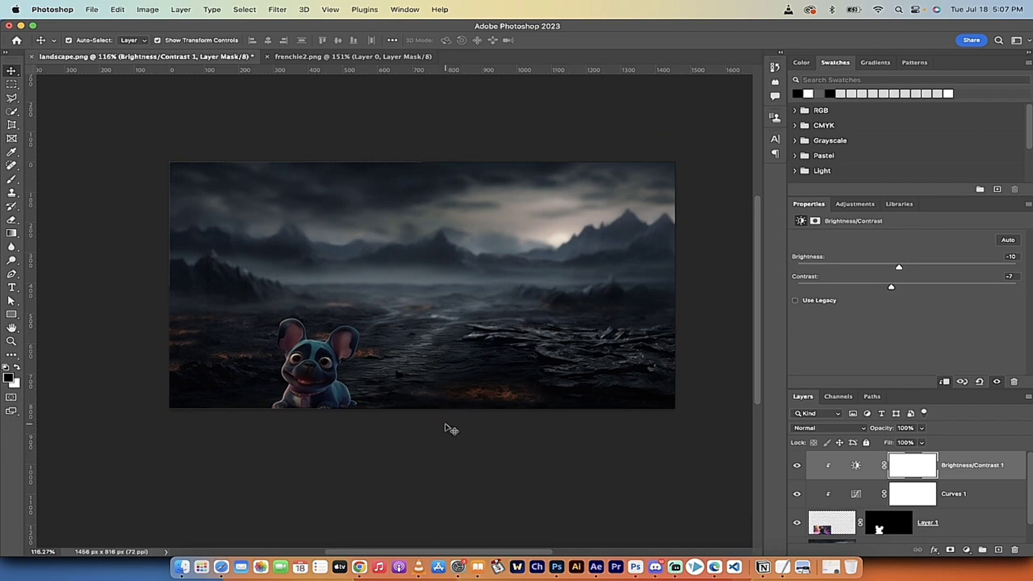
scroll(451, 428, "up", 3)
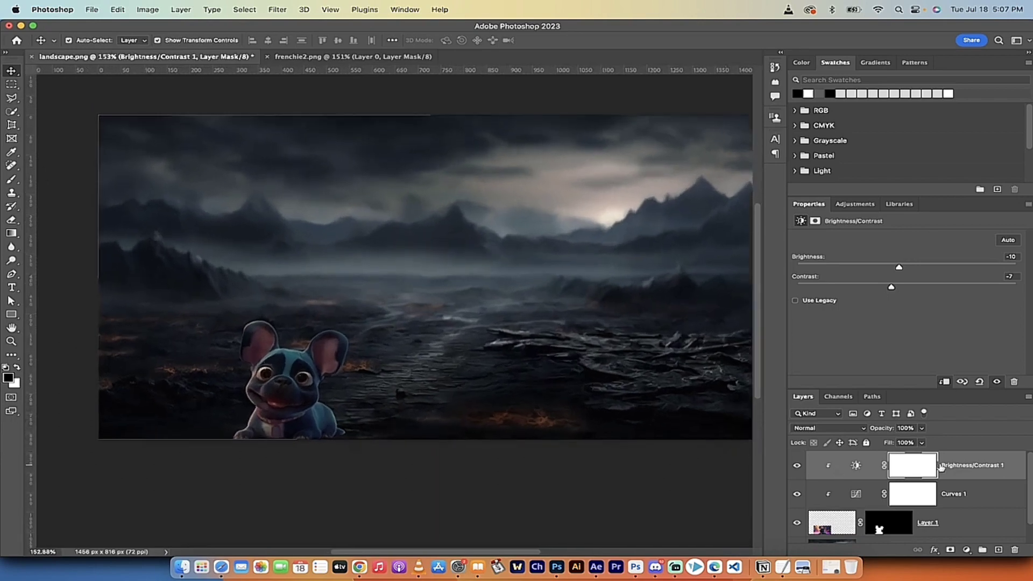
left_click(967, 550)
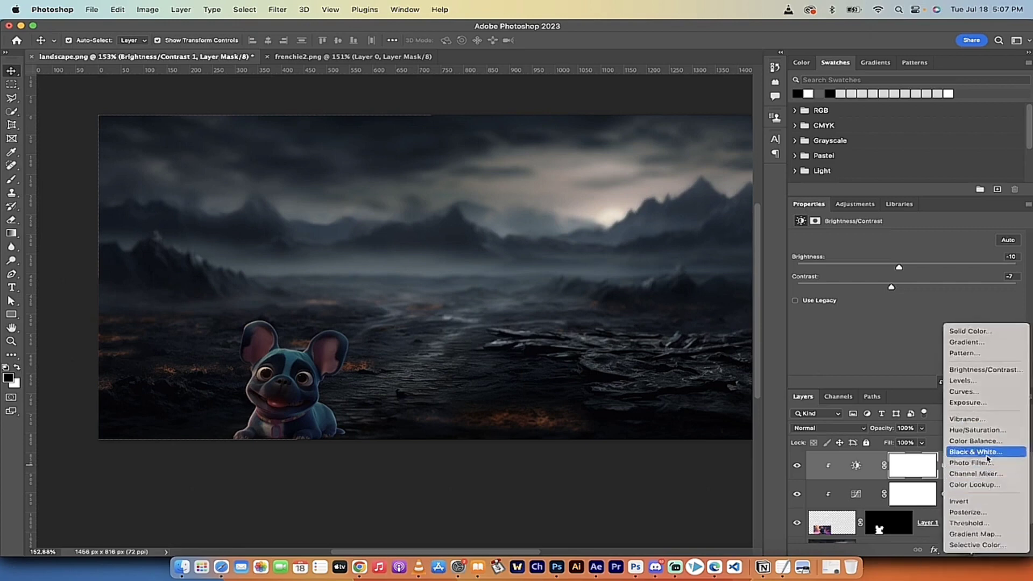
left_click(979, 422)
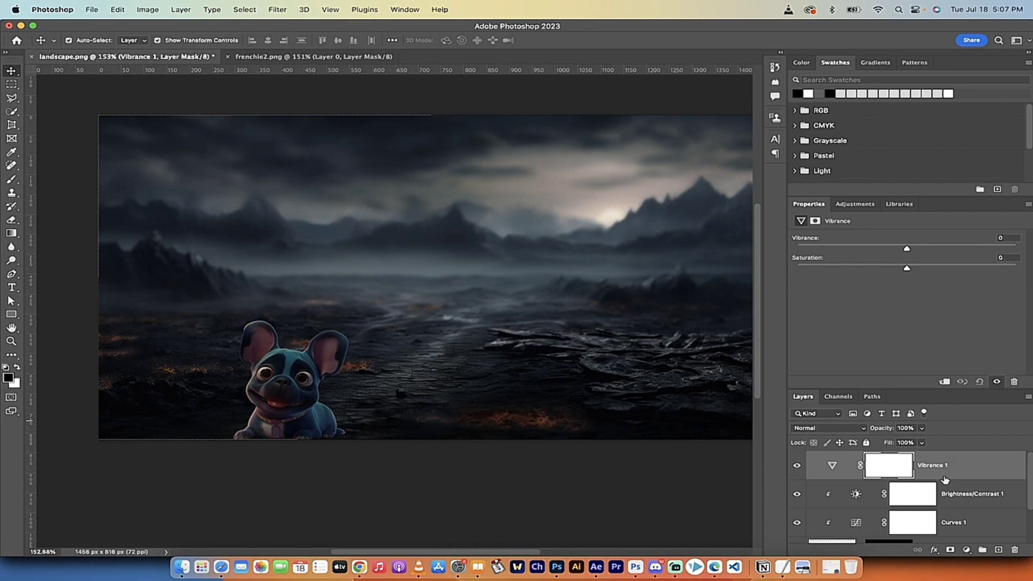
left_click_drag(946, 480, 945, 477)
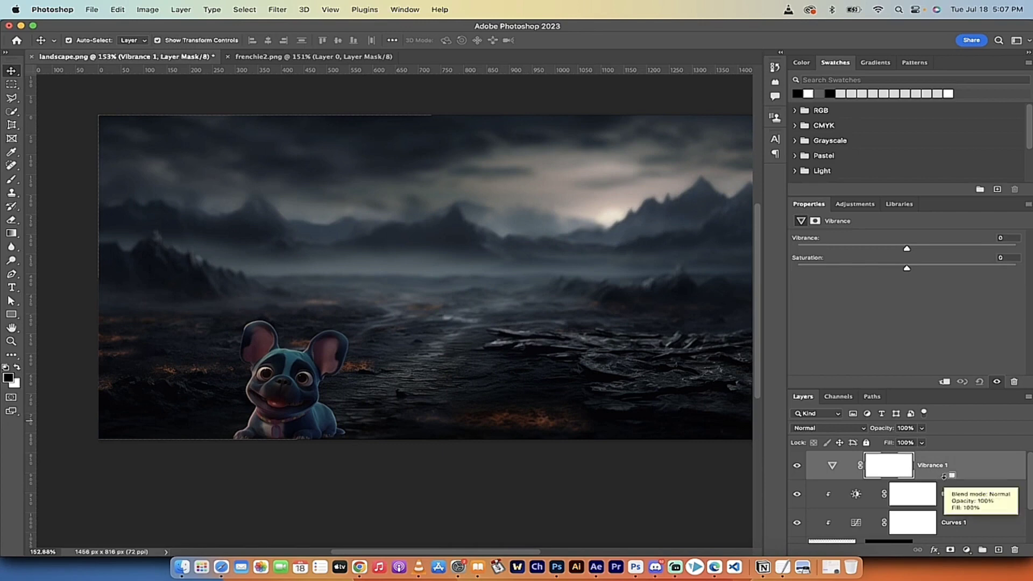
left_click(945, 477, "alt")
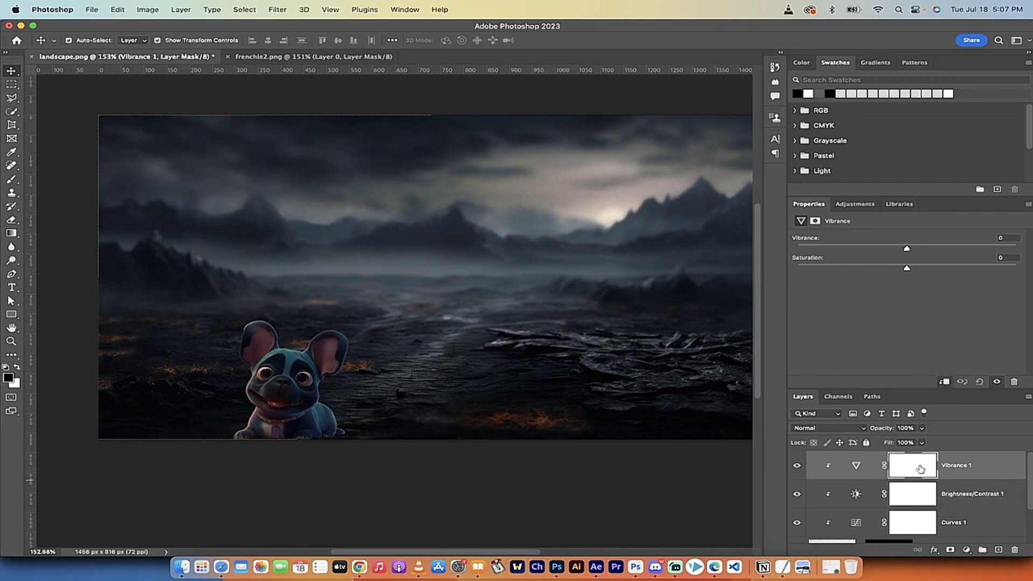
- Set the dog's clipped Vibrance adjustment to vibrance -28 and saturation -22
left_click(920, 470)
left_click(856, 466)
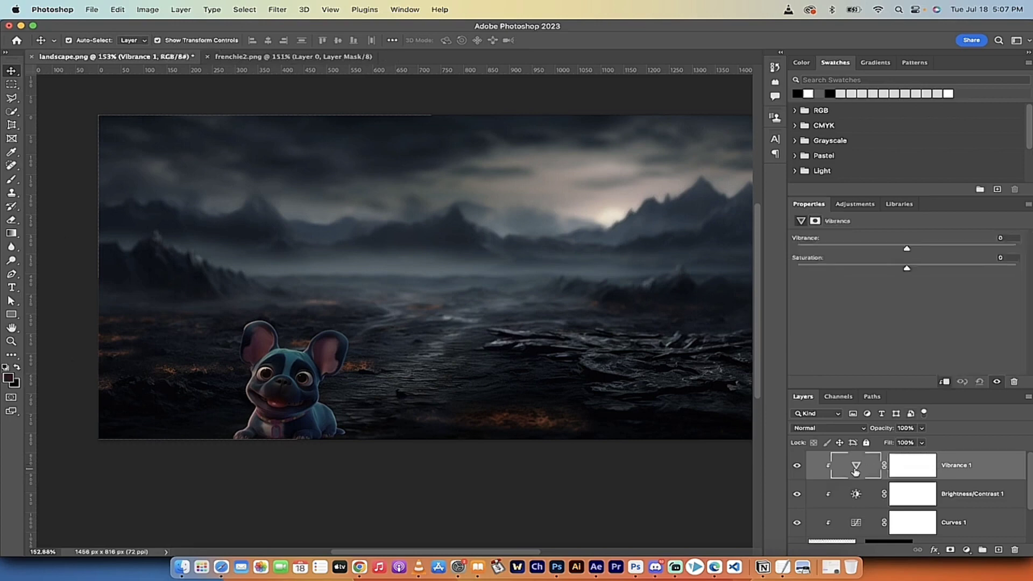
left_click_drag(908, 271, 886, 271)
scroll(635, 270, "up", 1)
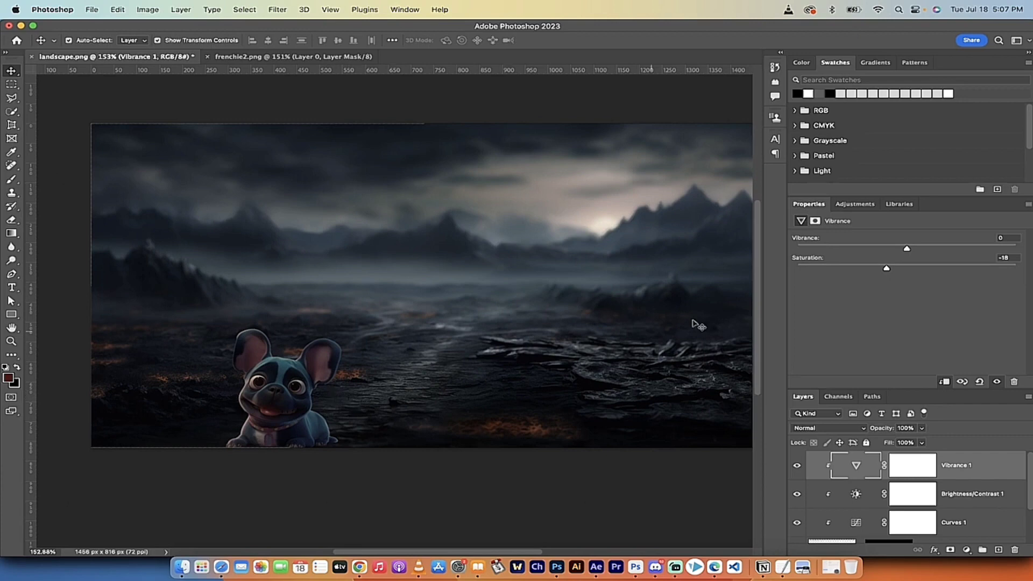
left_click_drag(908, 250, 876, 253)
scroll(537, 330, "right", 3)
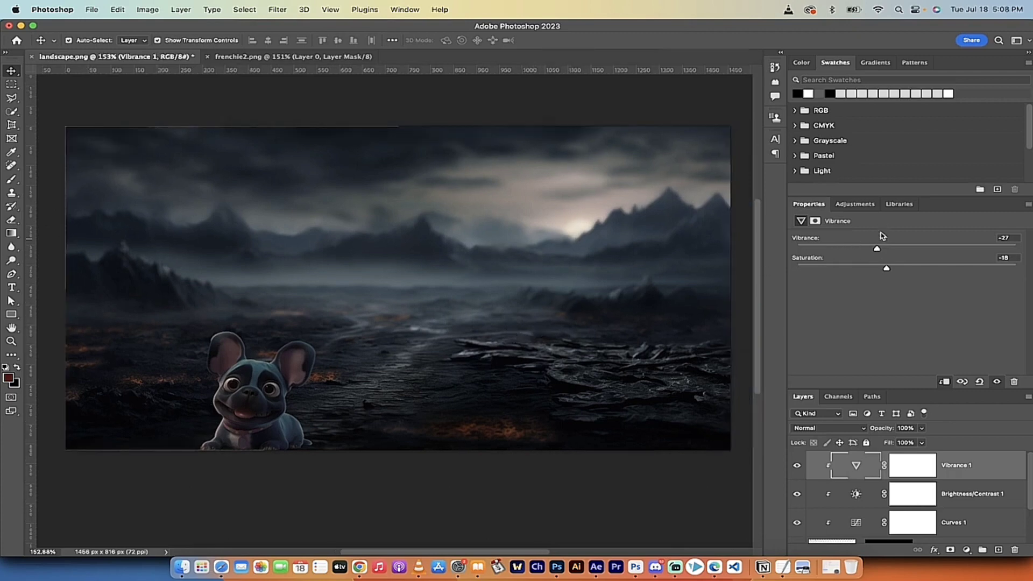
left_click_drag(879, 251, 883, 269)
scroll(499, 328, "down", 5)
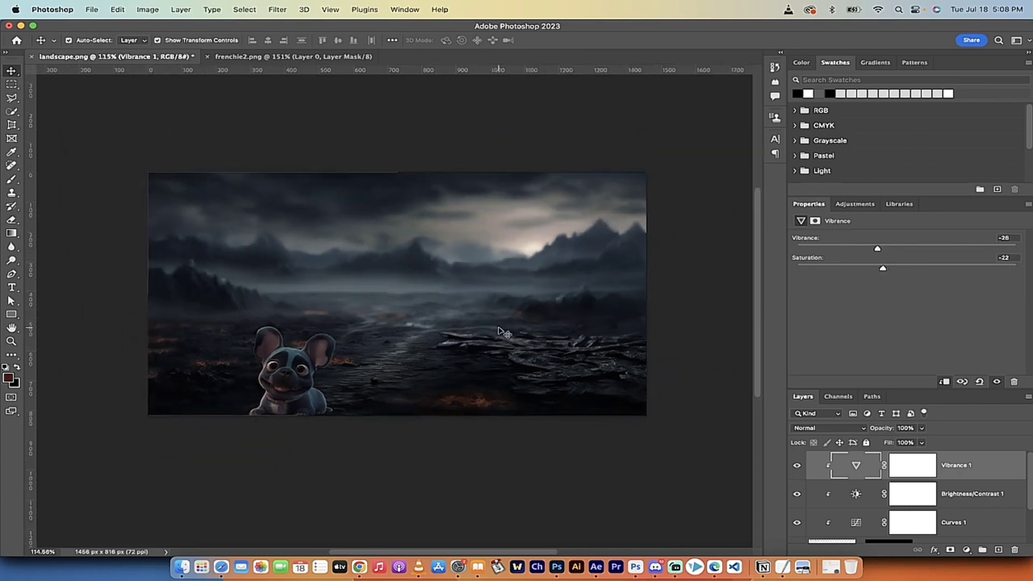
scroll(499, 332, "up", 4)
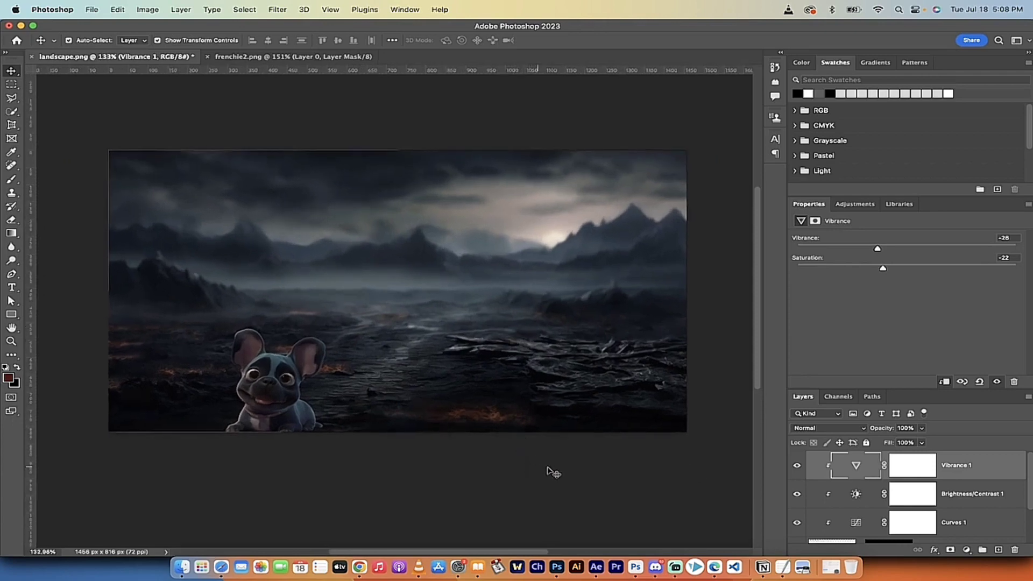
- Add a second Curves adjustment layer above Vibrance 1 and clip it to the dog's layer stack
scroll(956, 476, "down", 2)
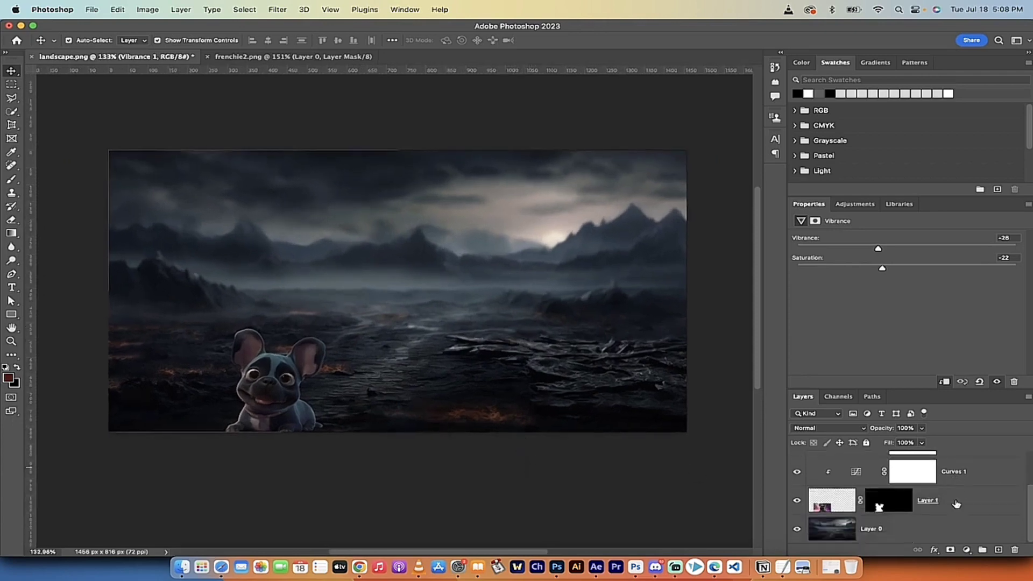
left_click(966, 550)
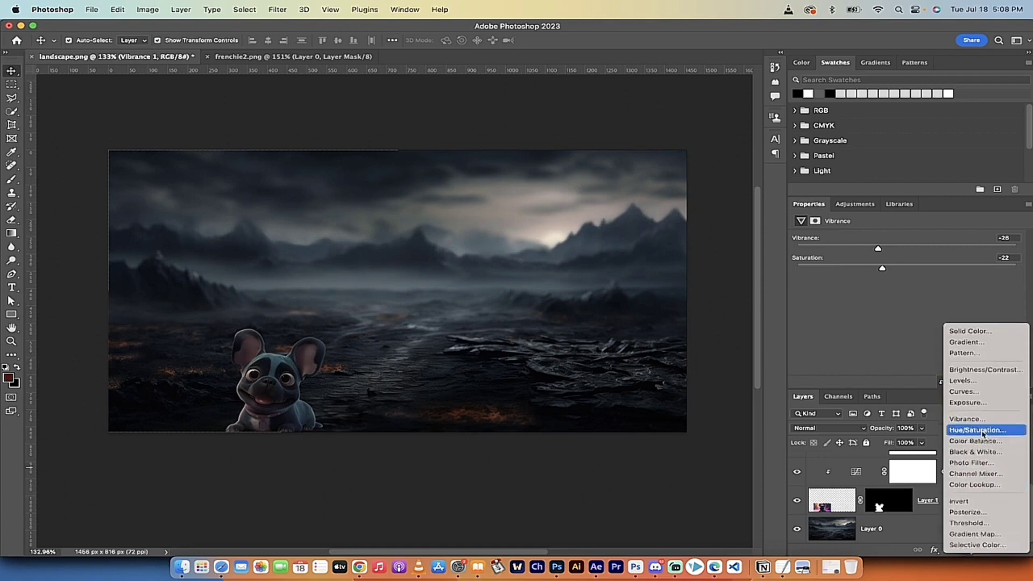
left_click(974, 397)
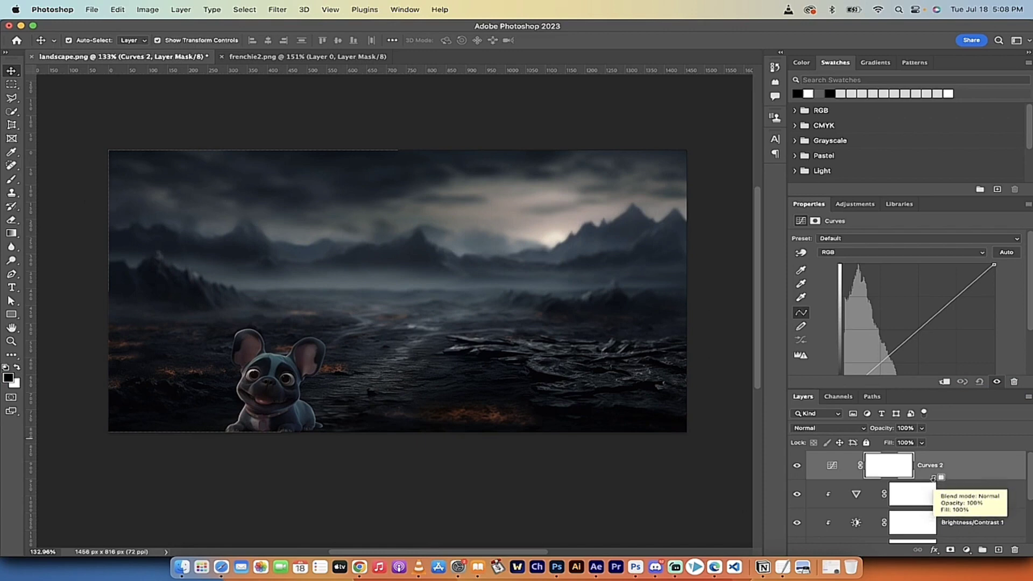
left_click(934, 478, "alt")
scroll(914, 505, "down", 3)
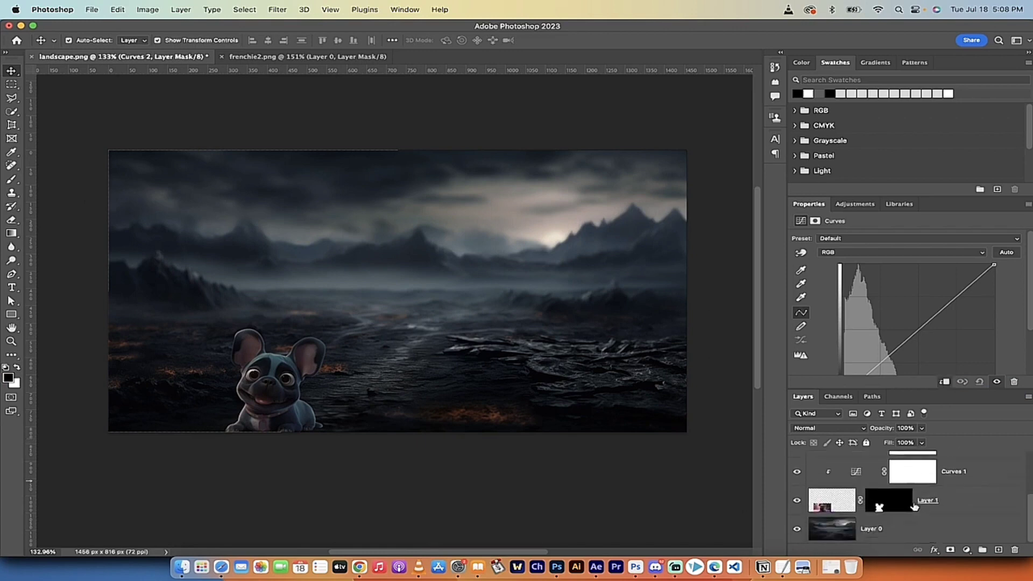
scroll(914, 506, "up", 3)
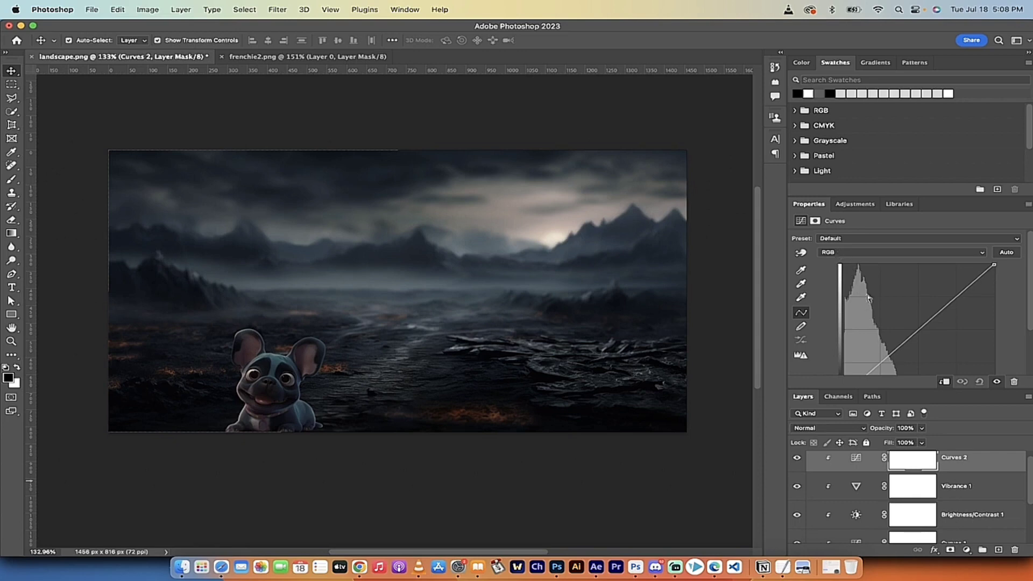
- In the Red channel of Curves 2, add a shadow point and an upper-midtone point slightly below the diagonal to reduce the dog's reds
scroll(872, 307, "down", 2)
scroll(880, 319, "up", 1)
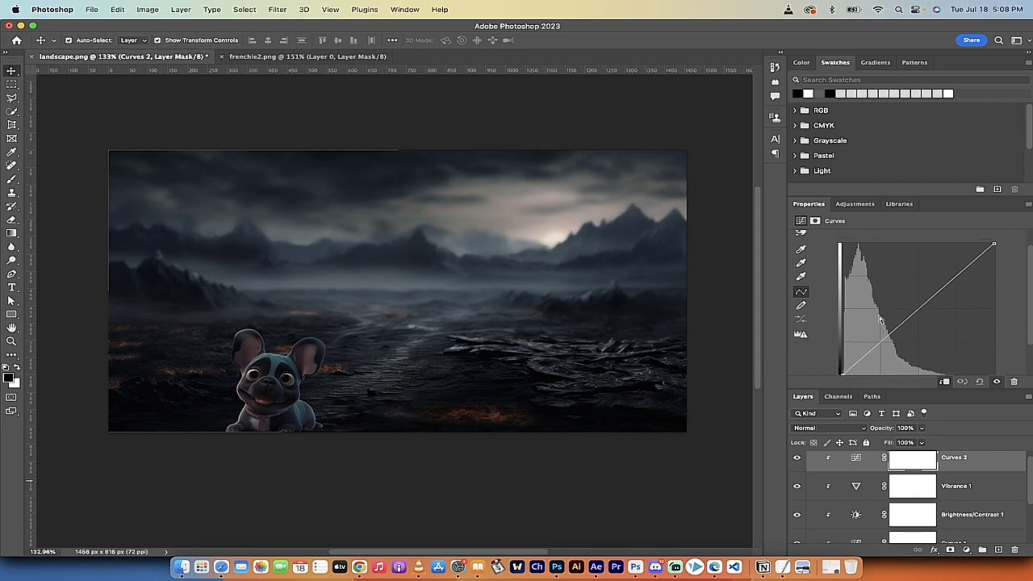
scroll(897, 286, "up", 2)
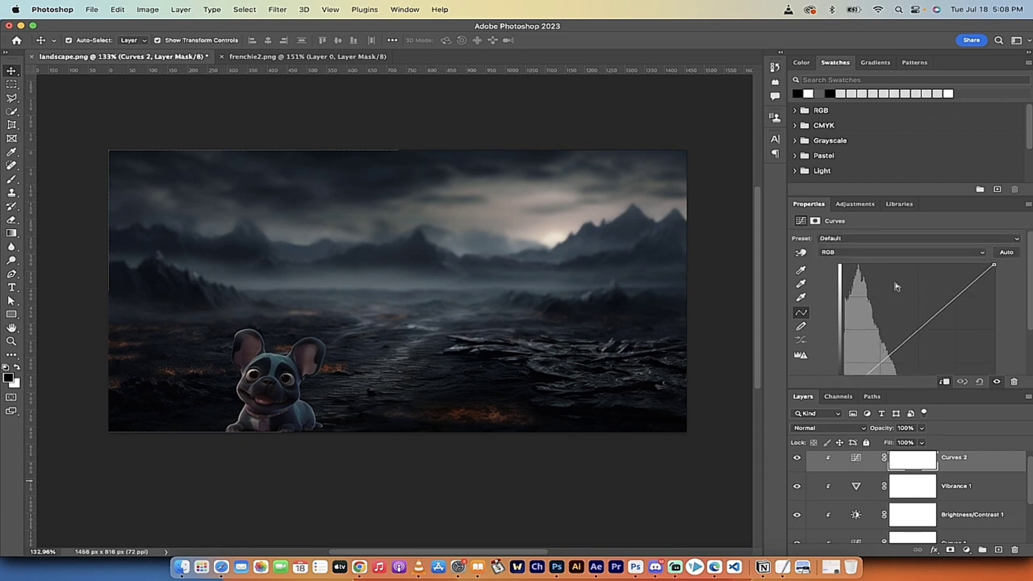
left_click(849, 256)
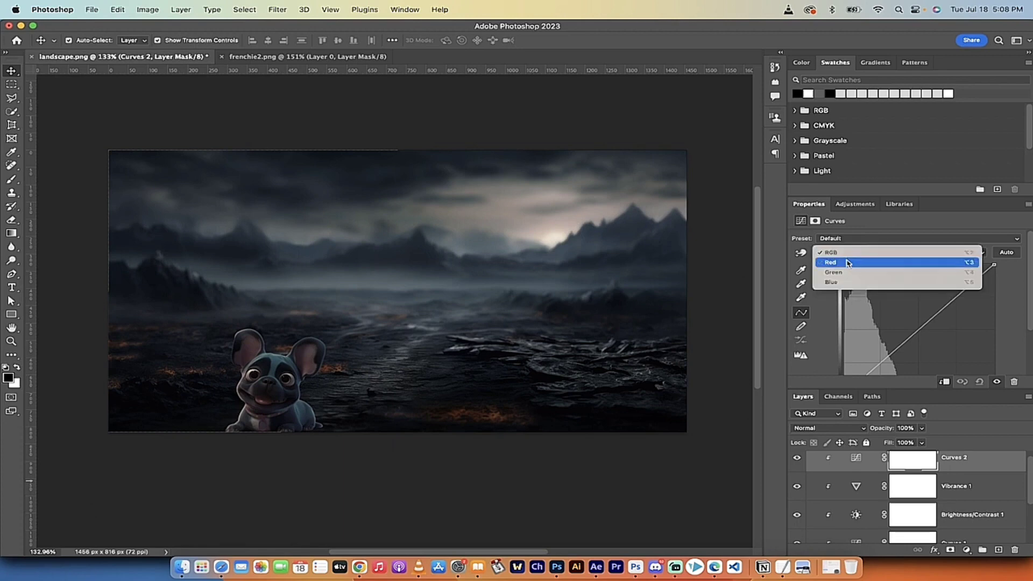
left_click(848, 263)
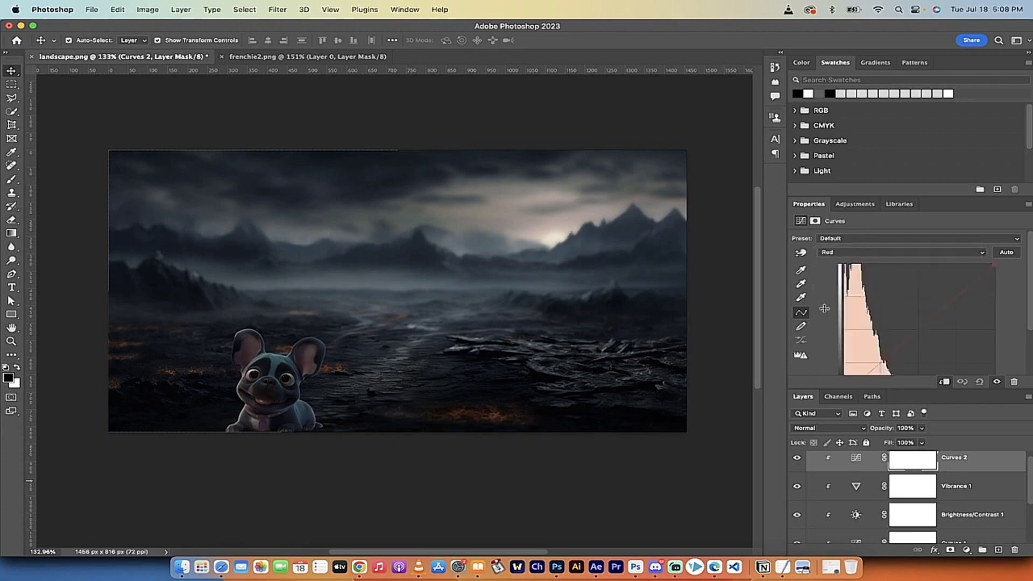
scroll(866, 334, "down", 3)
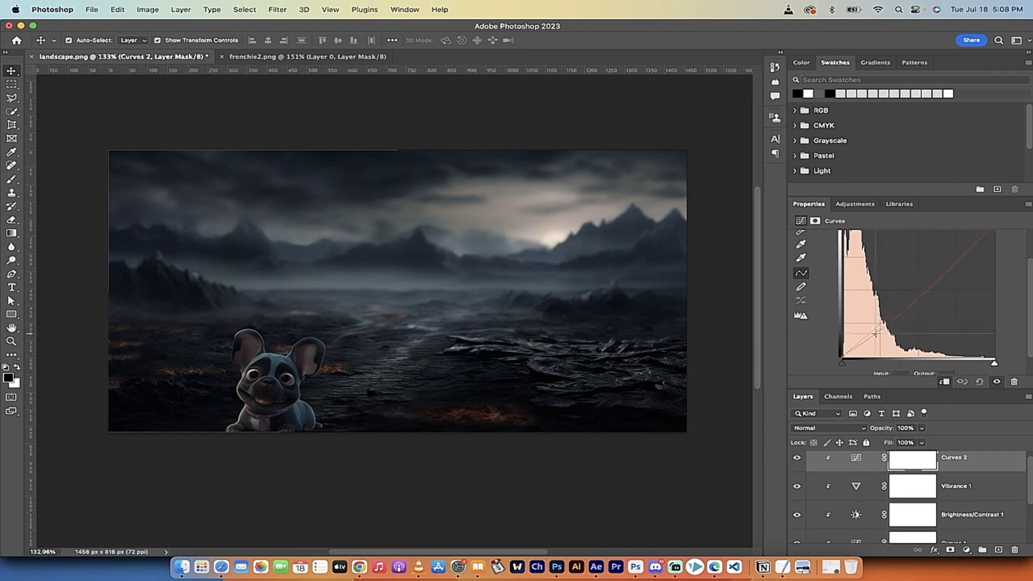
scroll(939, 291, "up", 1)
left_click(940, 290)
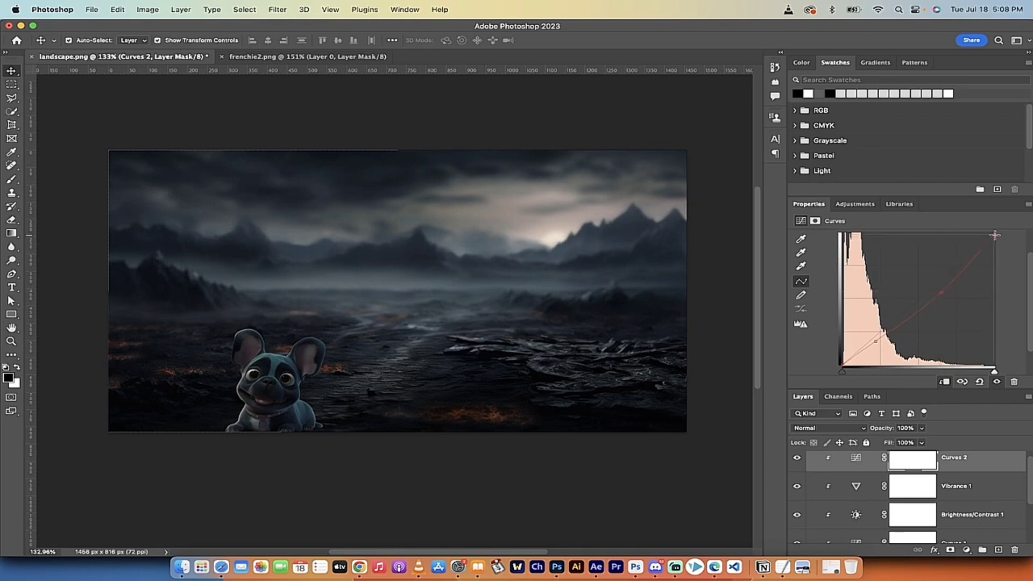
mouse_move(992, 233)
left_mouse_down()
mouse_move(996, 250)
mouse_move(994, 233)
left_mouse_up()
left_click_drag(943, 292, 939, 290)
left_click_drag(873, 343, 875, 343)
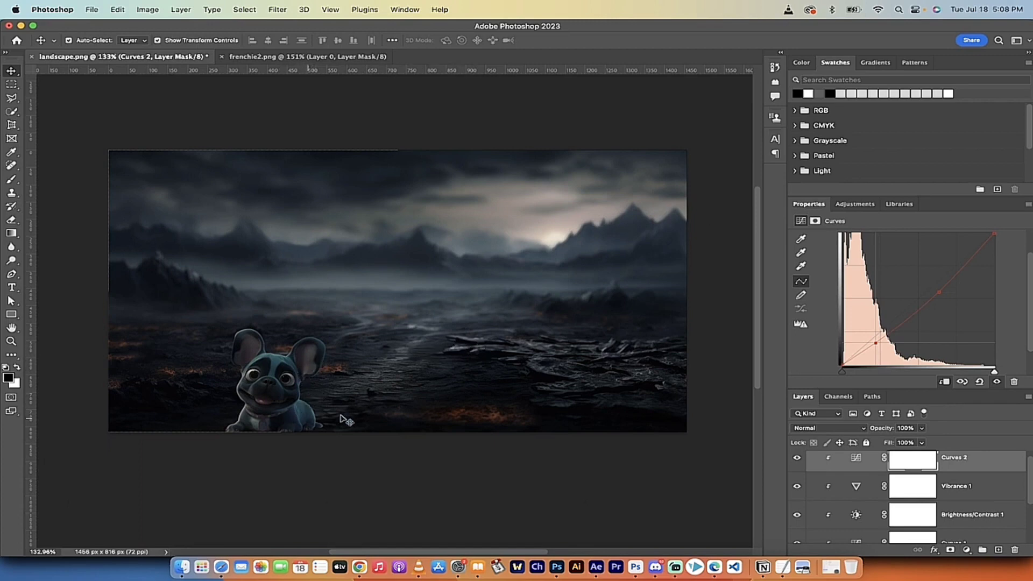
- In the Green channel of Curves 2, add a shadow point at input 37, output 31, two higher points below the diagonal, and lower the white point slightly
scroll(827, 266, "up", 2)
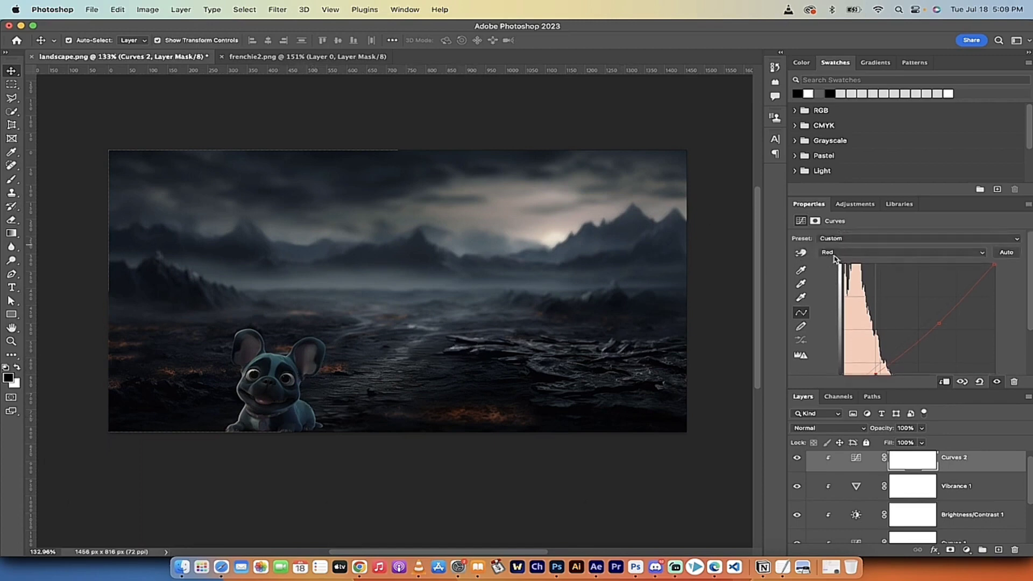
left_click(843, 253)
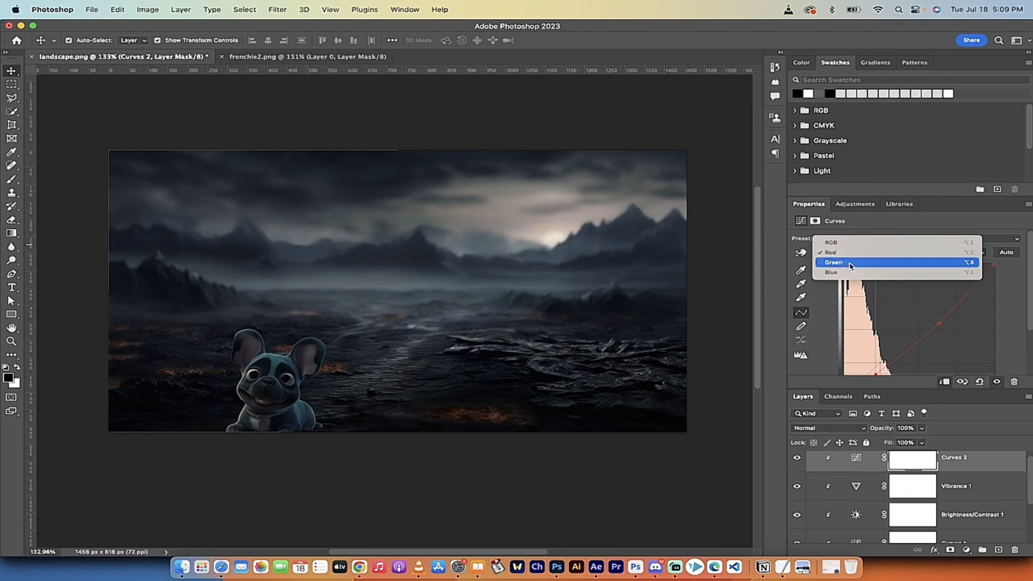
left_click(851, 266)
scroll(881, 302, "down", 1)
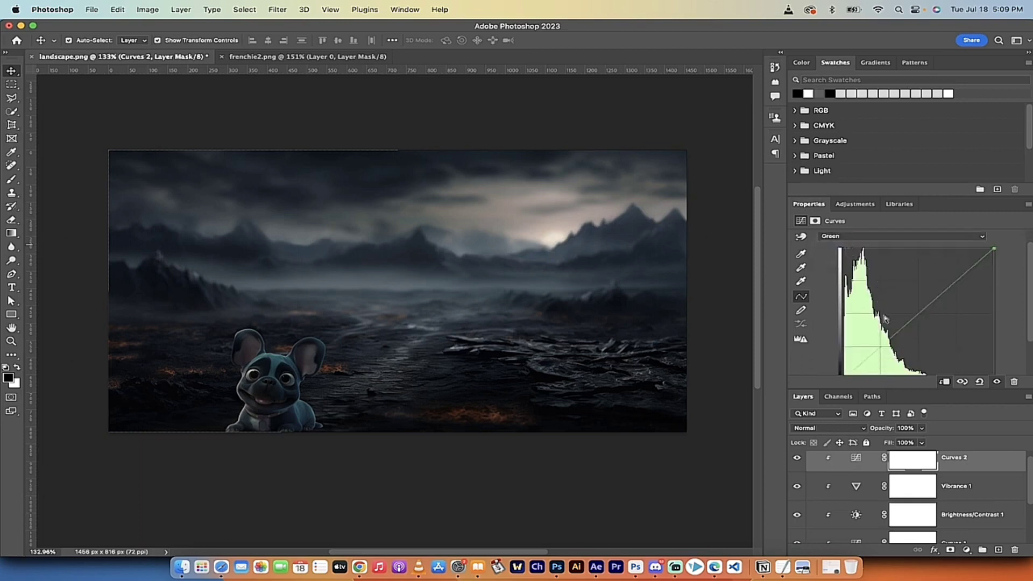
scroll(883, 321, "down", 2)
mouse_move(869, 324)
left_mouse_down()
mouse_move(869, 335)
mouse_move(867, 307)
mouse_move(864, 328)
left_mouse_up()
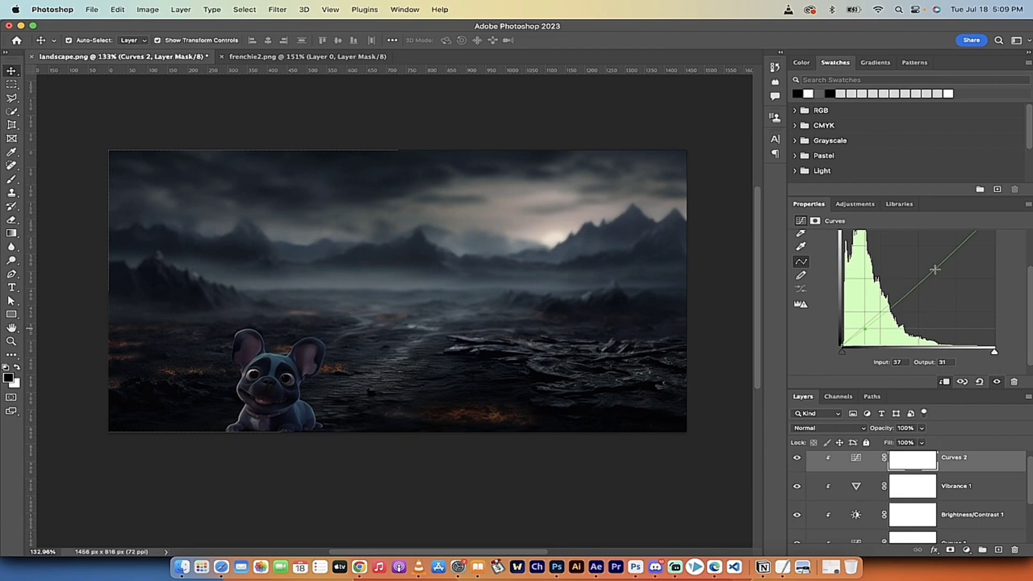
left_click(935, 270)
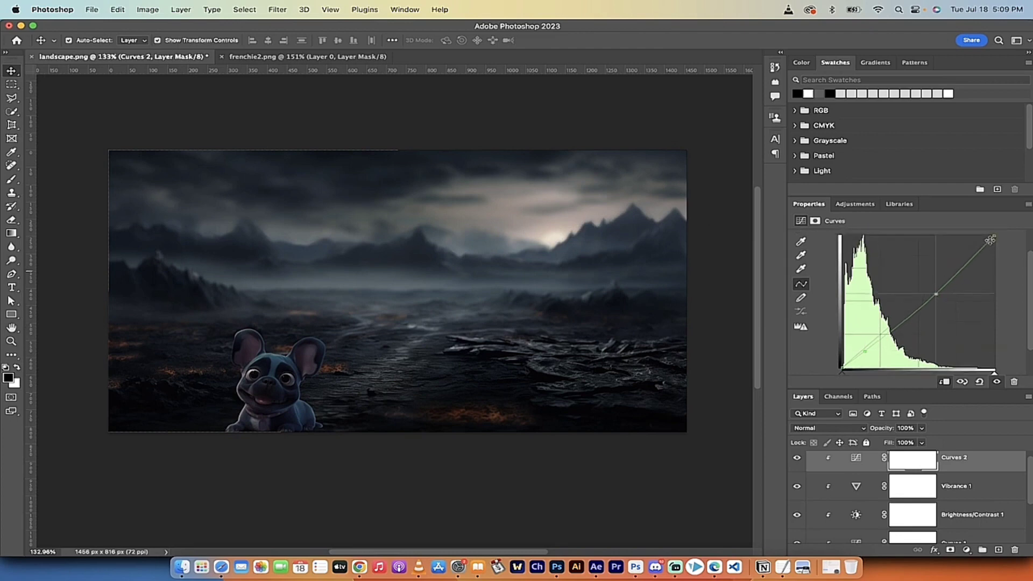
mouse_move(990, 240)
left_mouse_down()
mouse_move(993, 271)
mouse_move(957, 299)
mouse_move(986, 241)
mouse_move(962, 242)
mouse_move(996, 242)
left_mouse_up()
left_click_drag(987, 238, 937, 292)
- Enlarge the layer list area and add a Levels adjustment layer above Curves 2, clipped to the dog's layer stack
scroll(967, 473, "up", 1)
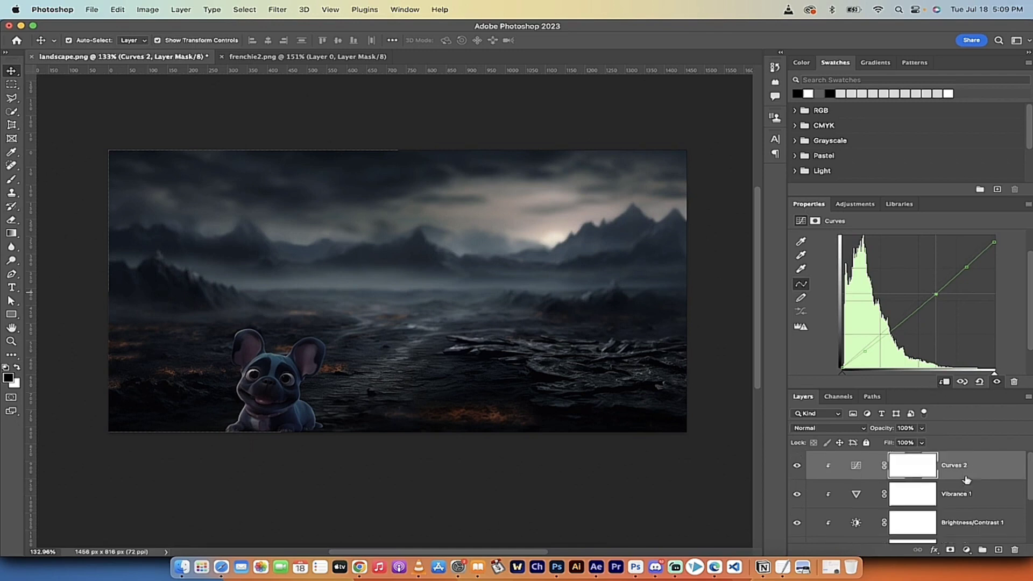
left_click(967, 478)
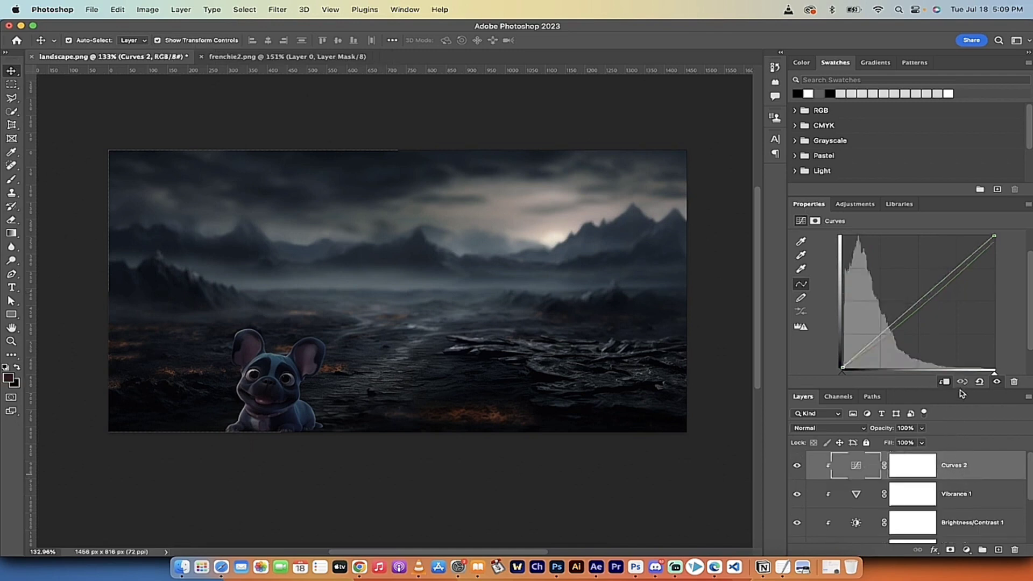
left_click_drag(961, 388, 962, 342)
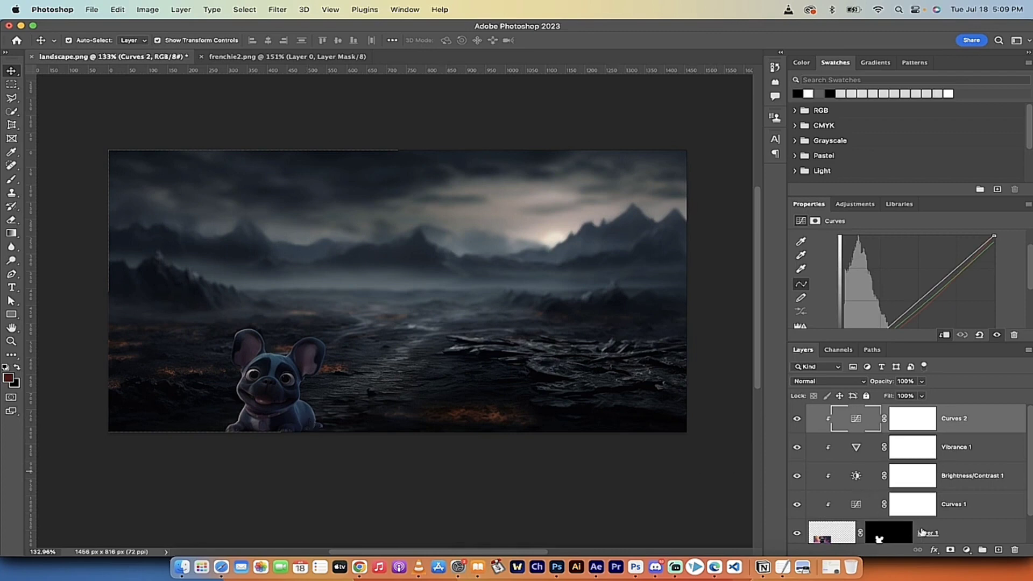
left_click(967, 550)
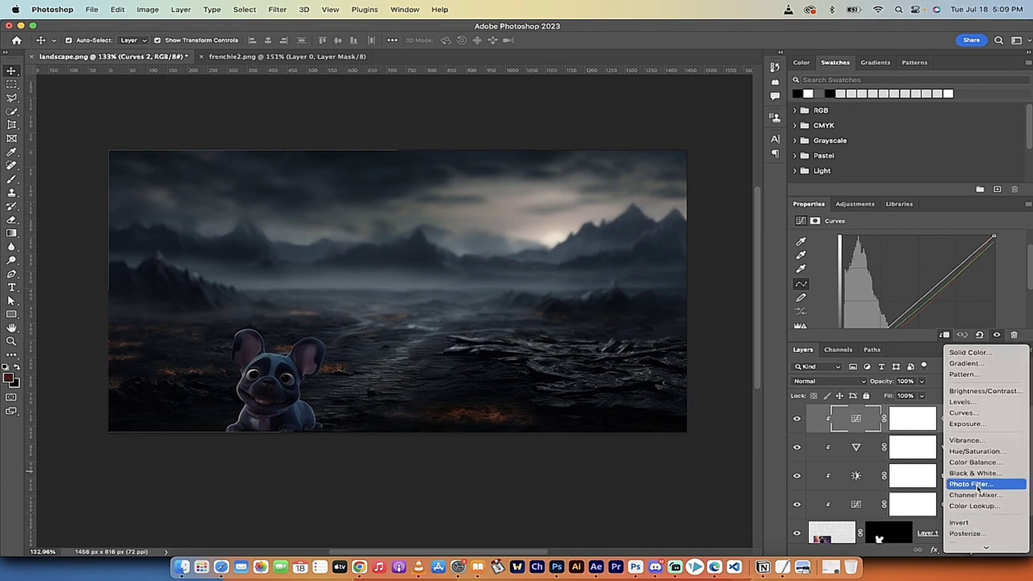
left_click(983, 404)
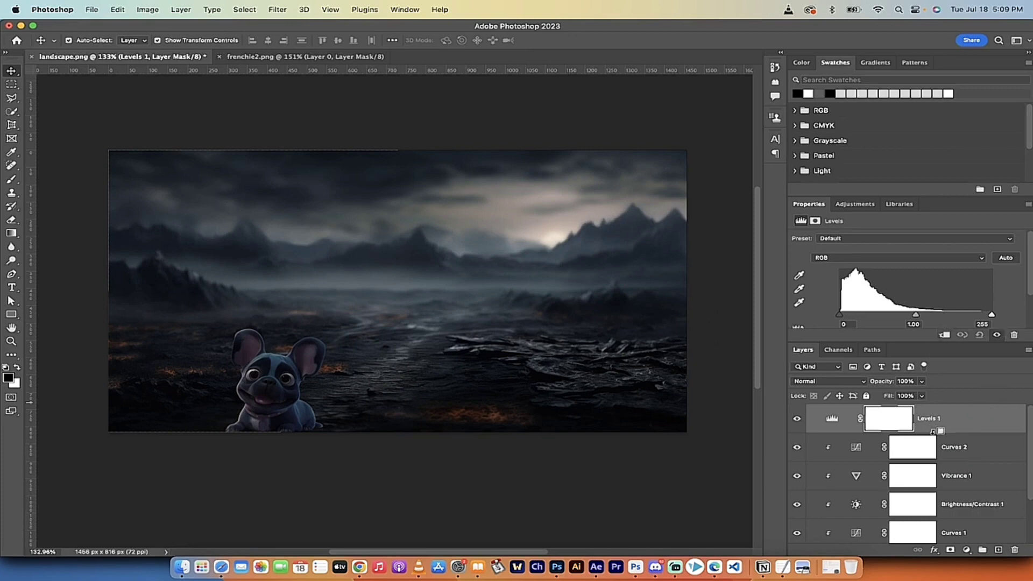
left_click(932, 430, "alt")
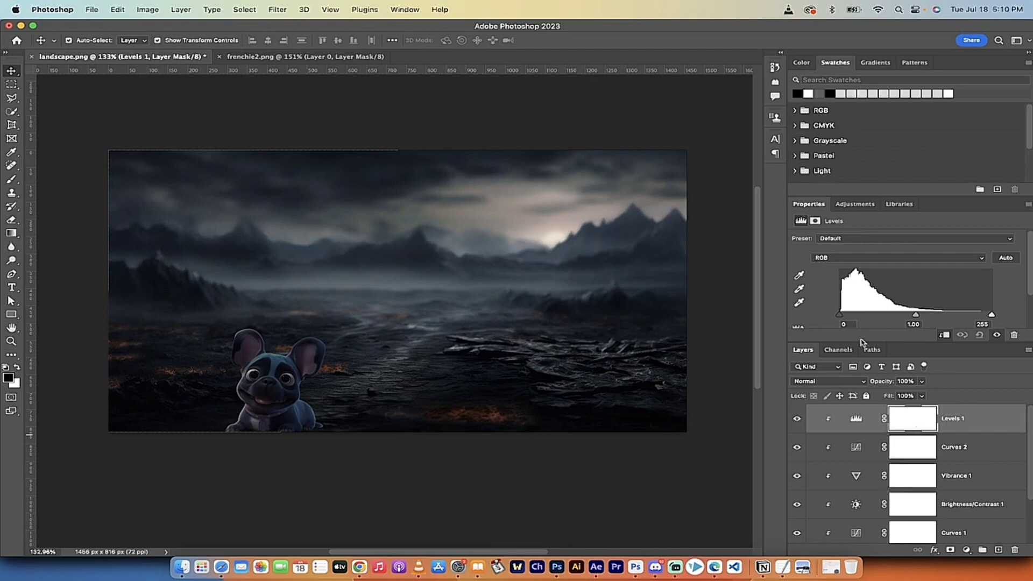
- Set the dog's Levels adjustment to a midtone of 1.07 and a white input level of 228
mouse_move(844, 315)
left_mouse_down()
mouse_move(856, 316)
mouse_move(838, 315)
left_mouse_up()
left_click_drag(916, 316, 911, 316)
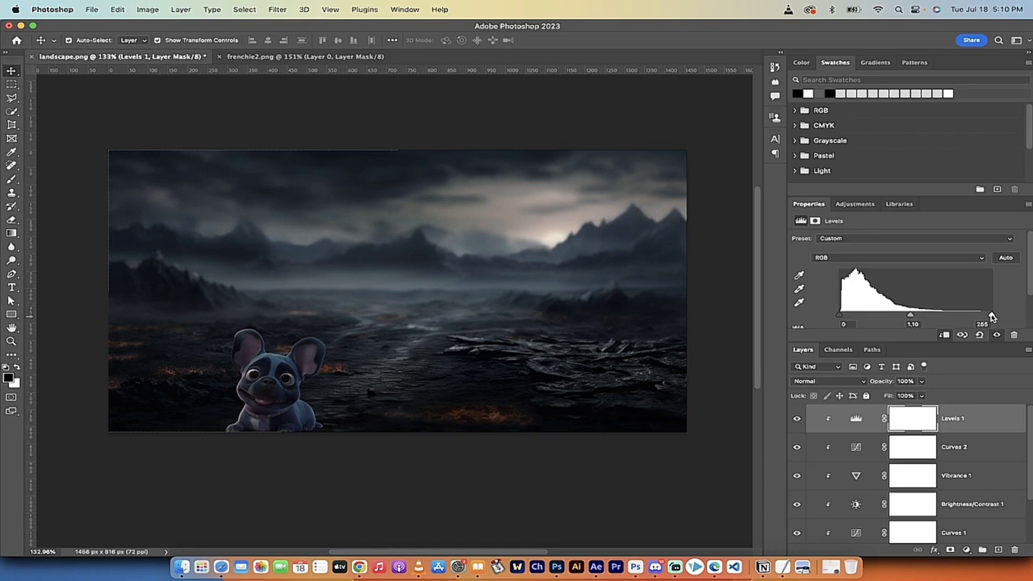
mouse_move(992, 316)
left_mouse_down()
mouse_move(967, 316)
mouse_move(976, 315)
left_mouse_up()
scroll(829, 295, "down", 2)
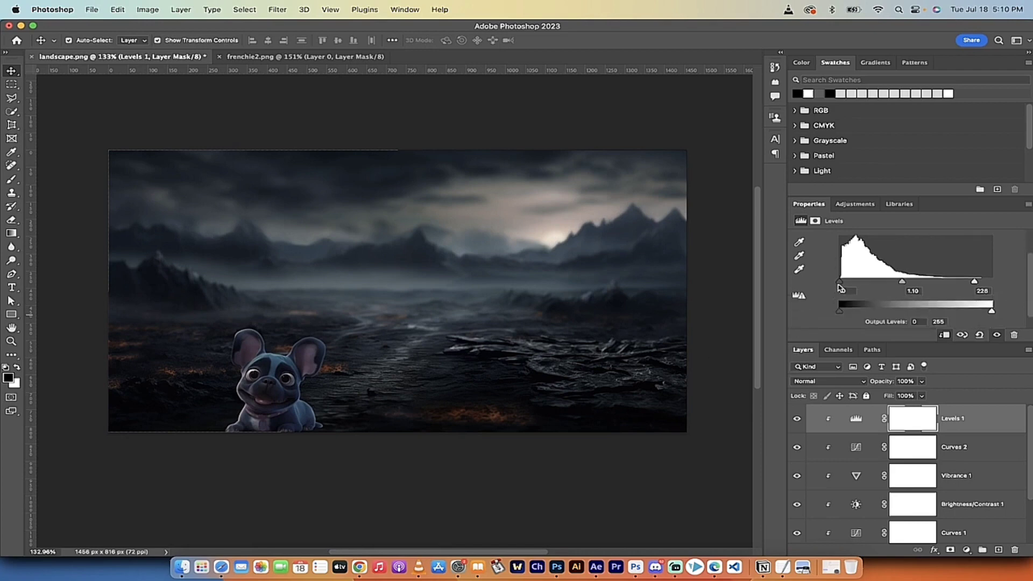
left_click_drag(839, 281, 829, 282)
left_click_drag(905, 283, 902, 284)
scroll(610, 356, "up", 3)
scroll(610, 356, "down", 2)
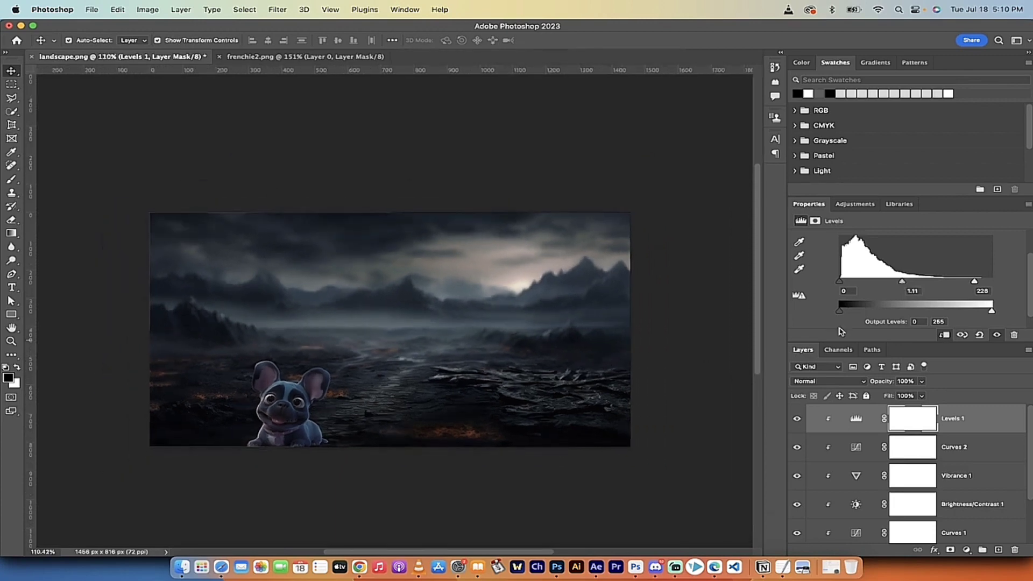
left_click_drag(902, 282, 905, 283)
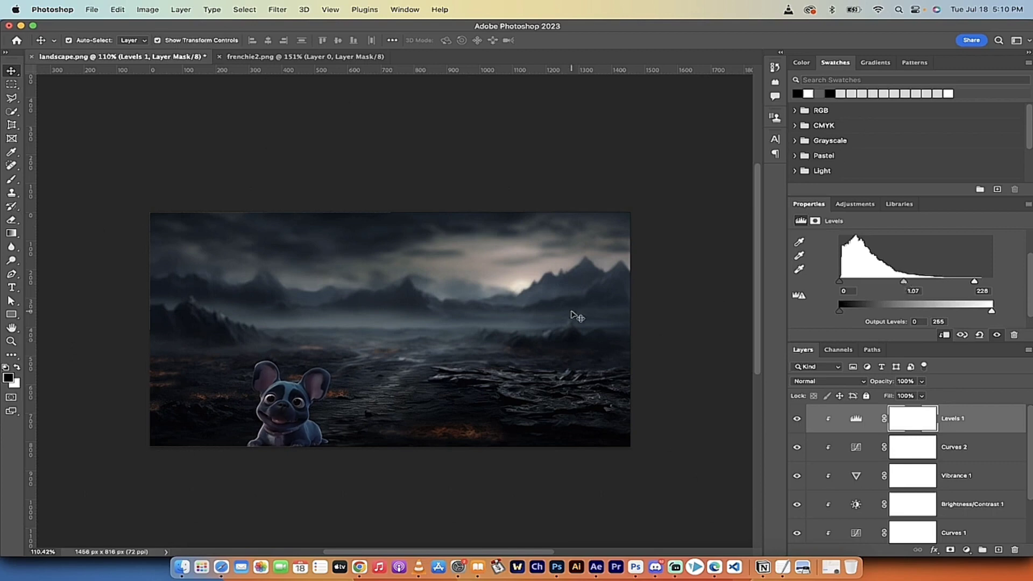